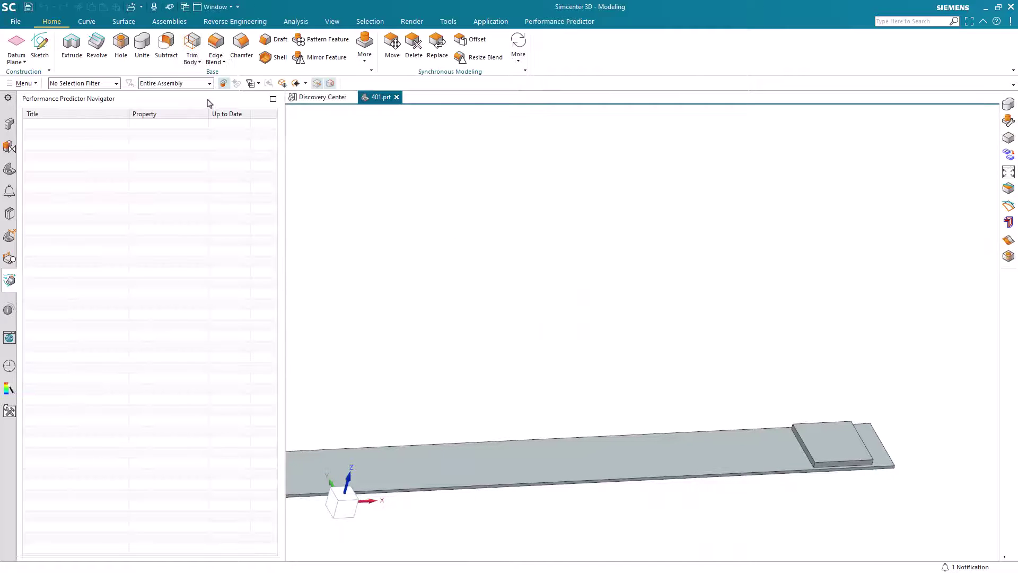
- Switch to the Pre/Post application and create a Simcenter Nastran structural FEM and simulation for part 401, with an idealized part
left_click(491, 21)
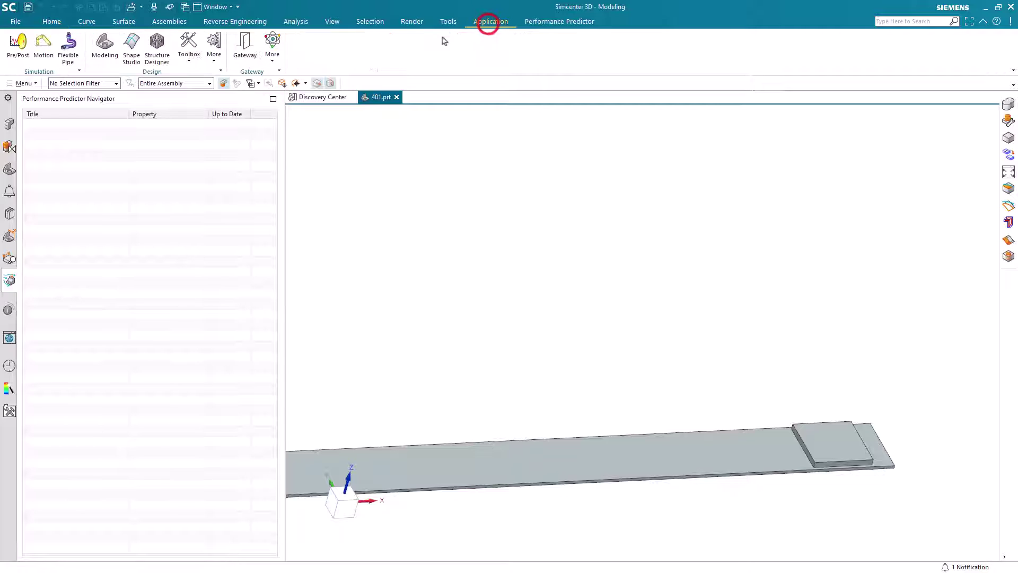
left_click(20, 48)
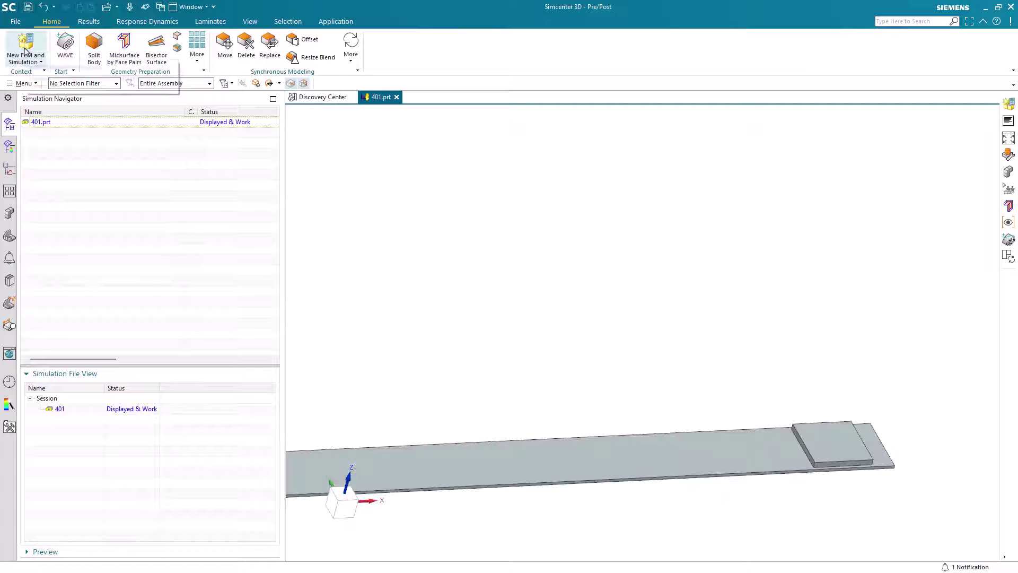
left_click(25, 48)
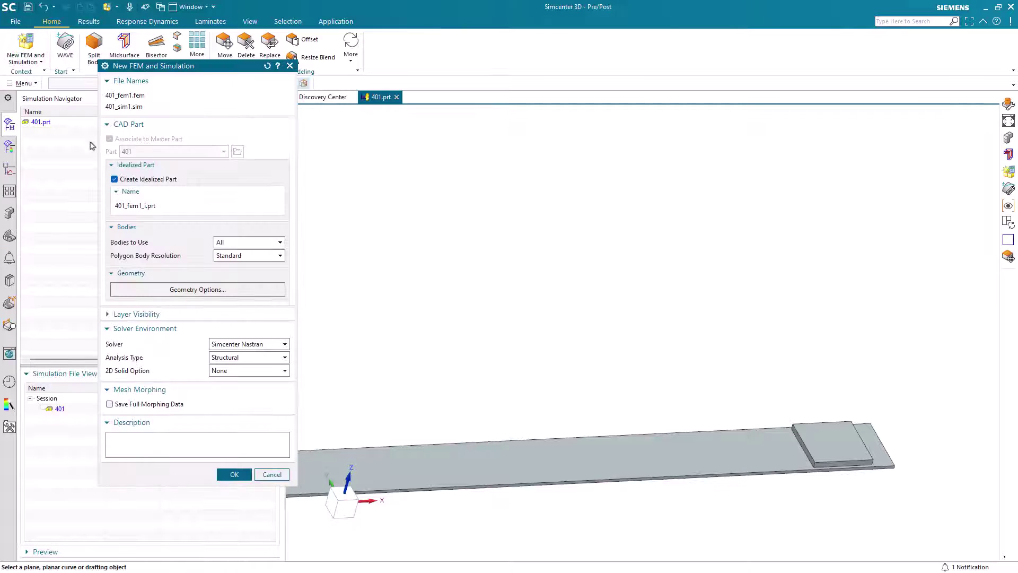
left_click(240, 475)
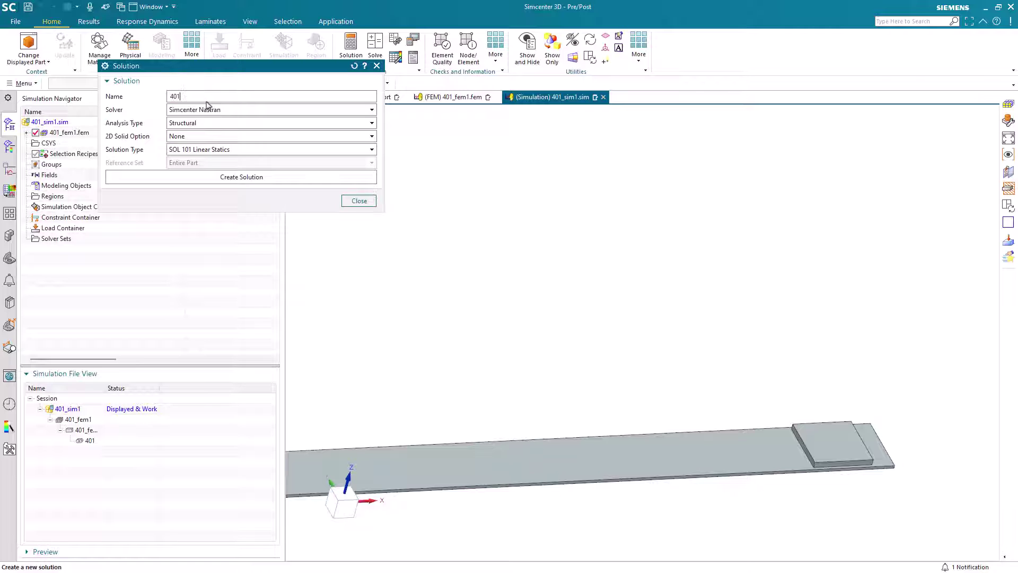
- Create a SOL 401 Multi-Step Nonlinear solution named 401s with one Subcase - Nonlinear Statics step, 1 s end time and 1 increment
left_click(244, 150)
left_click_drag(372, 218, 375, 268)
left_click(325, 287)
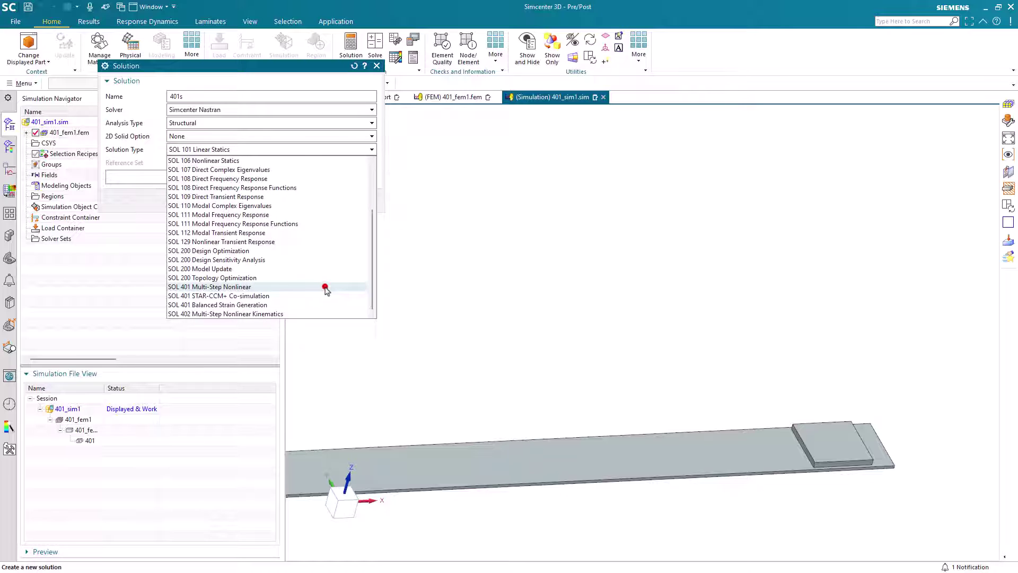
left_click(281, 176)
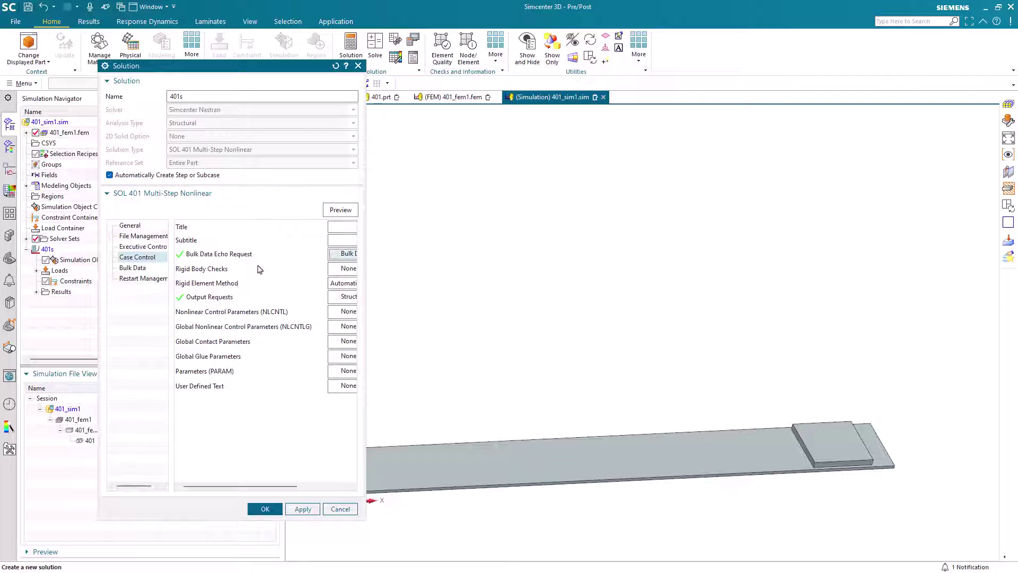
left_click(265, 508)
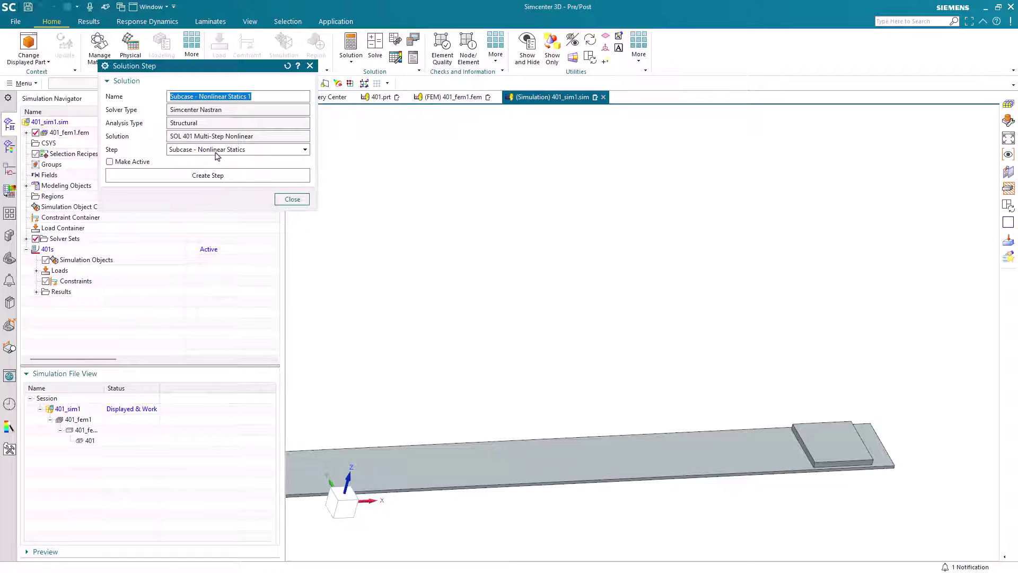
left_click(211, 175)
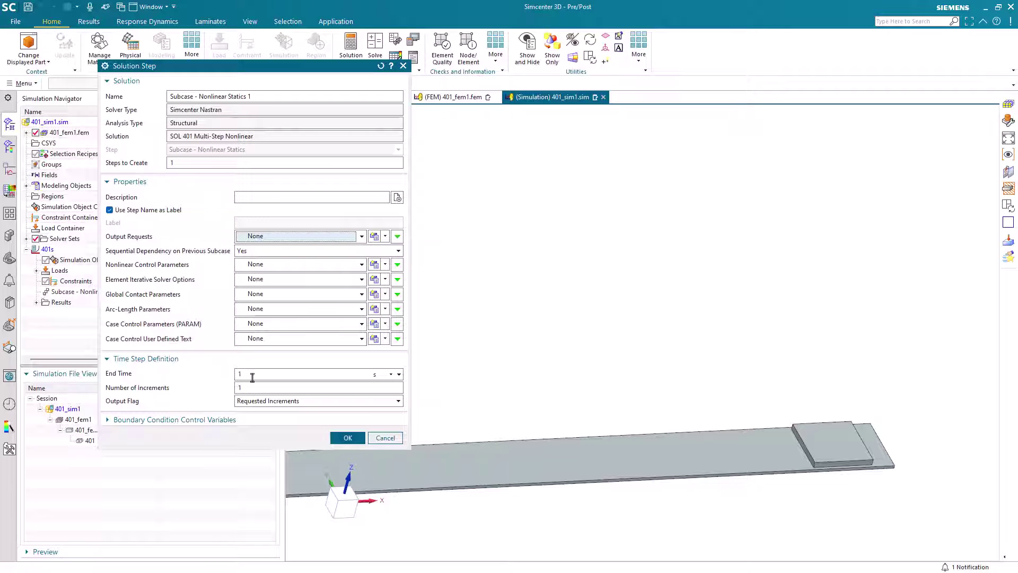
left_click(338, 437)
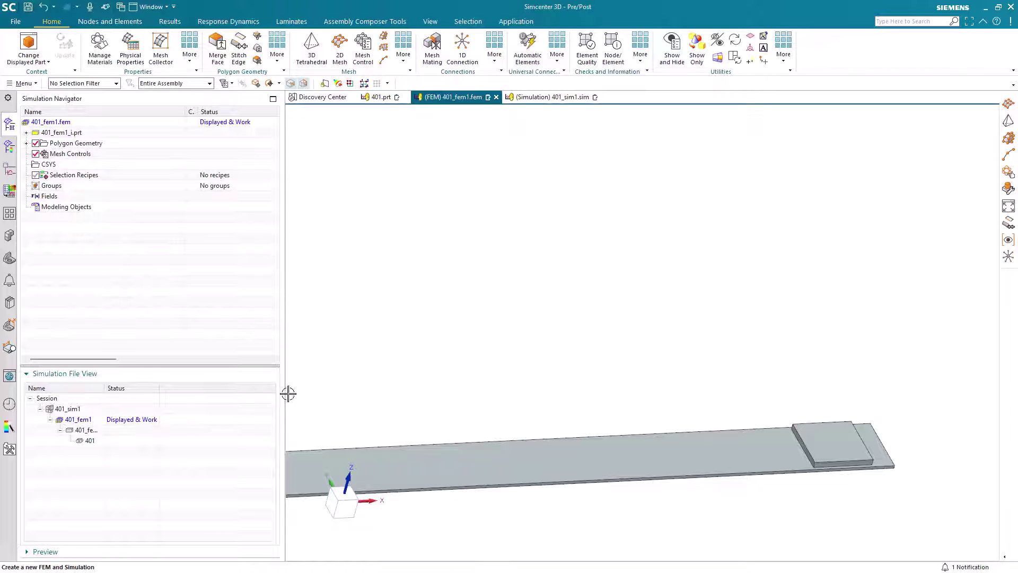
- Display the idealized part 401_fem1_i and promote the long plate body
double_click(89, 431)
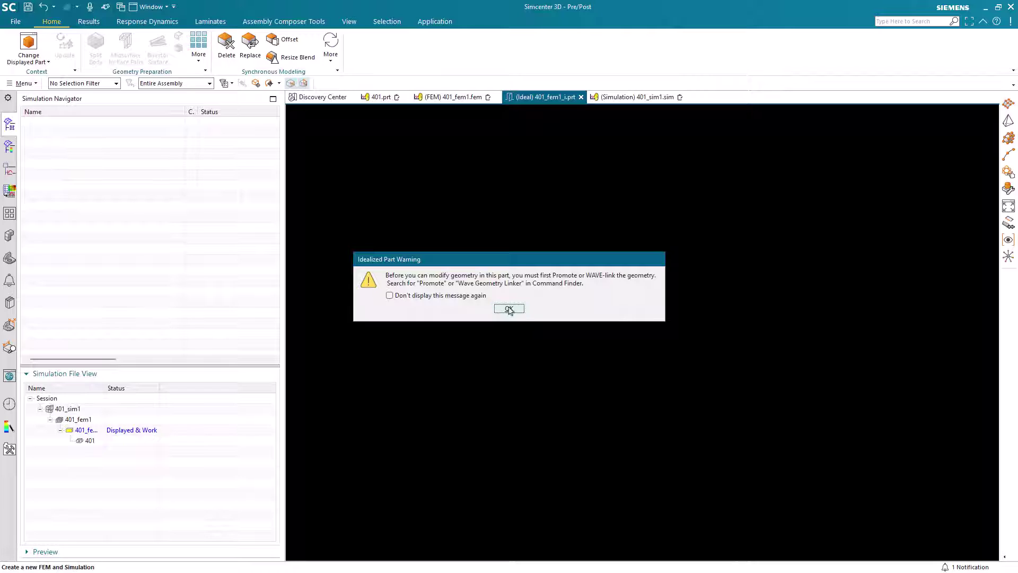
left_click(509, 309)
left_click(81, 55)
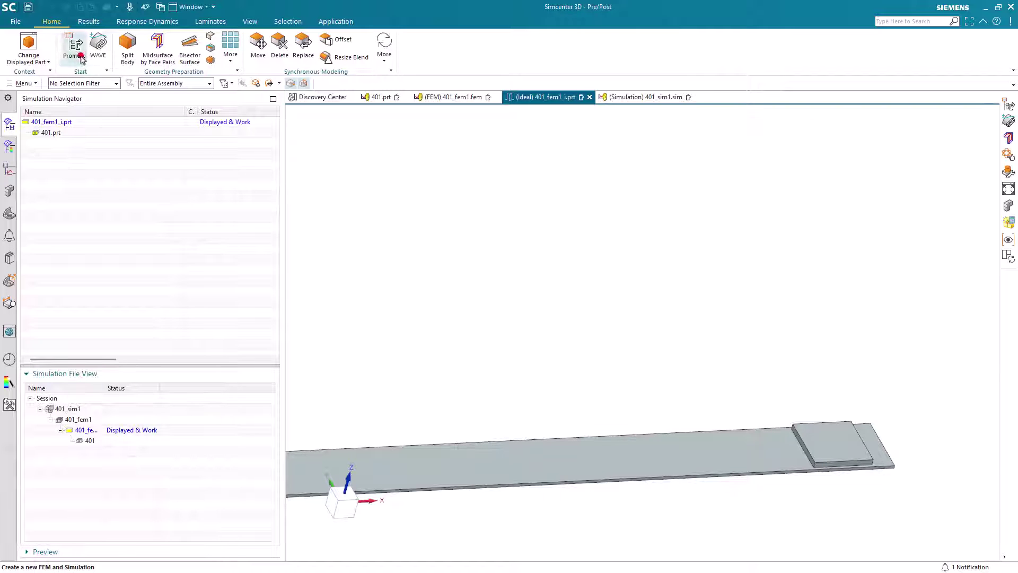
left_click(508, 466)
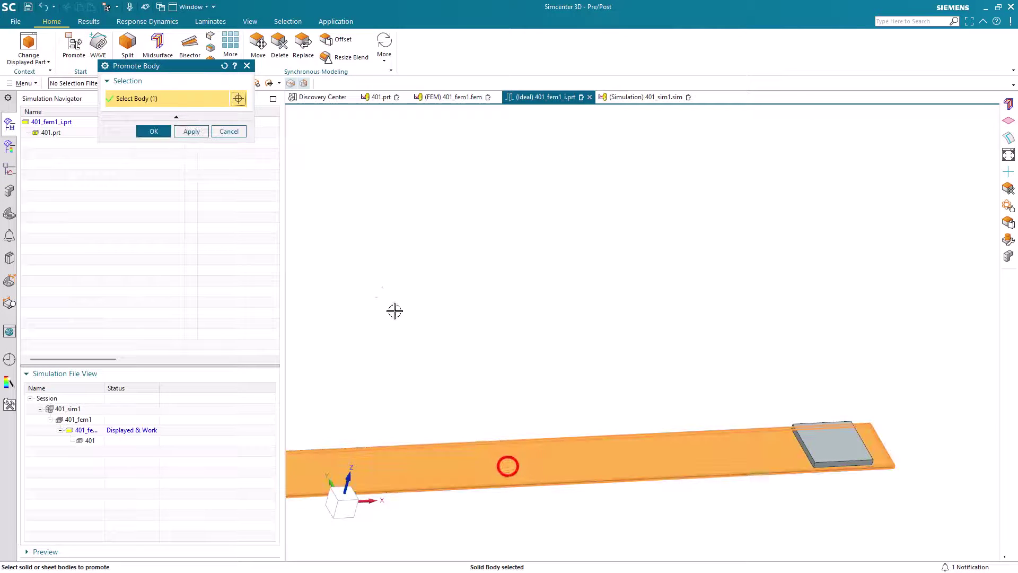
left_click(153, 131)
- Create a midsurface of the long plate by face pairs with the Progressive strategy
left_click(158, 53)
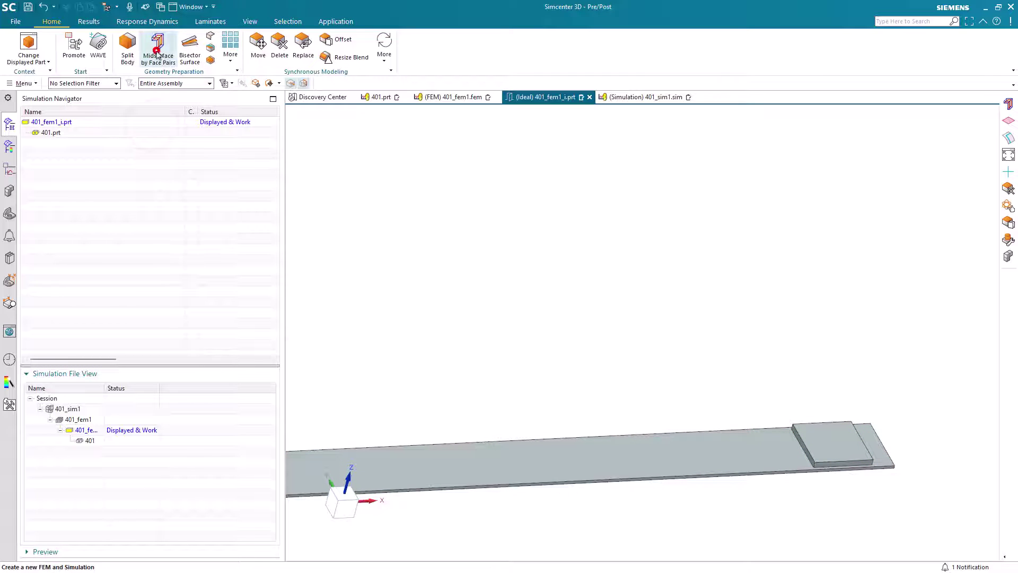
left_click(550, 458)
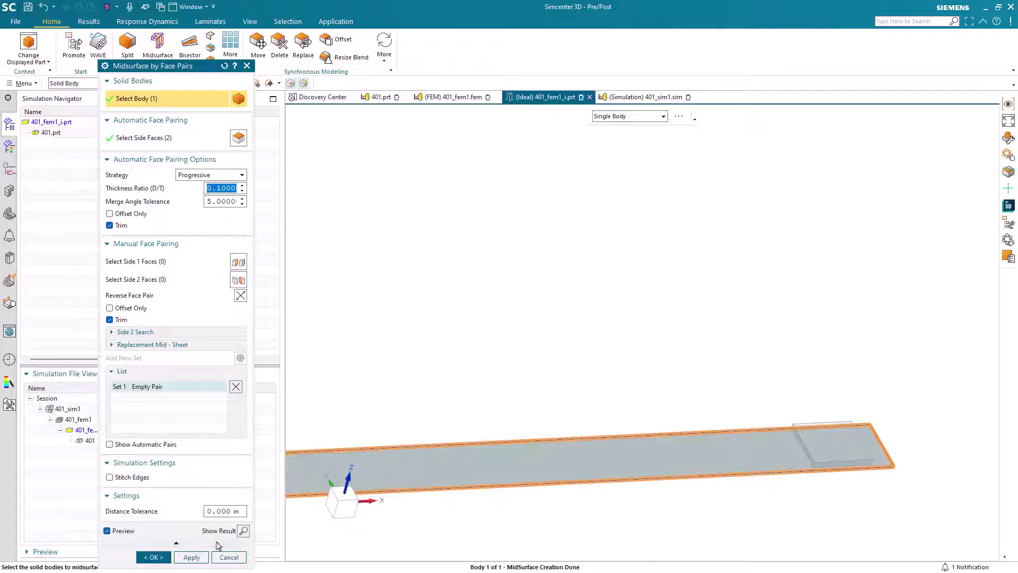
left_click(153, 557)
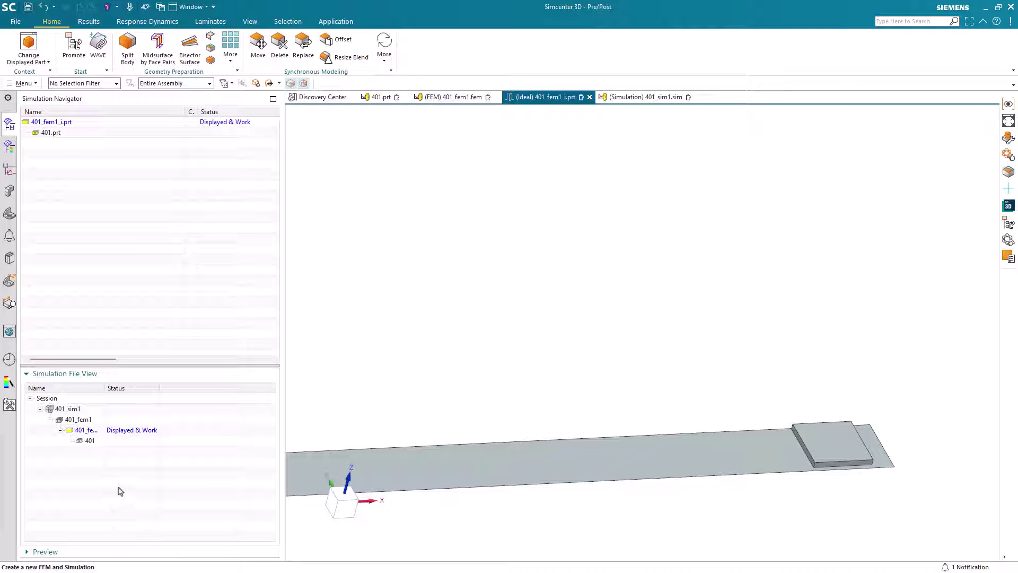
- Display the 401_fem1 FEM file and hide the long plate's solid polygon body 401 (1)
double_click(86, 423)
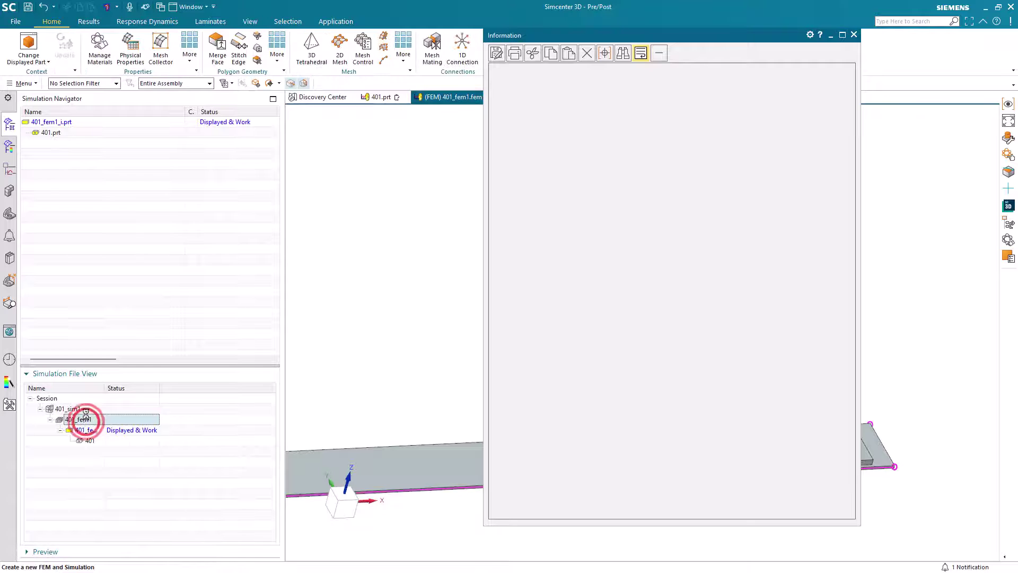
left_click(854, 35)
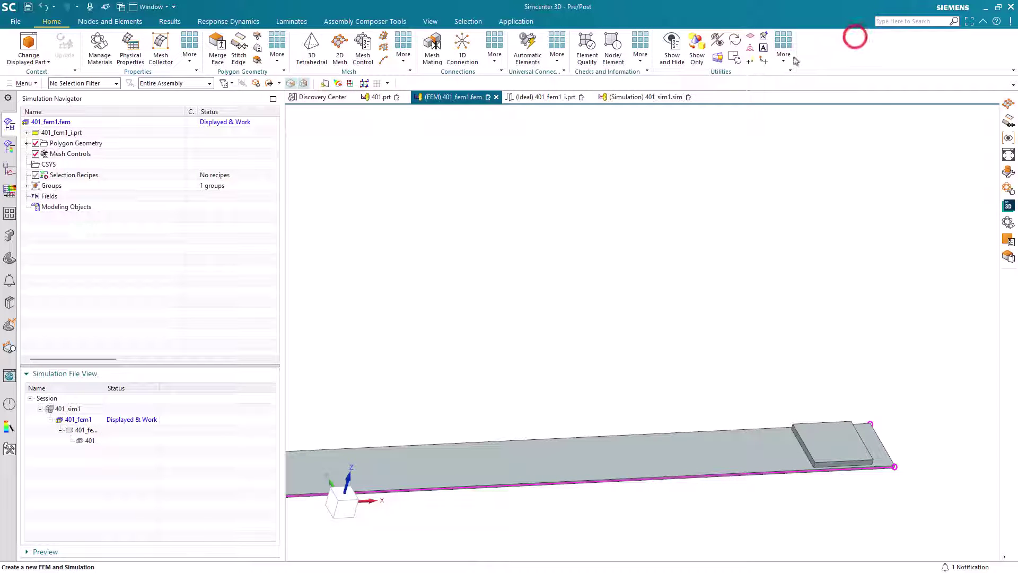
left_click(26, 143)
left_click(45, 153)
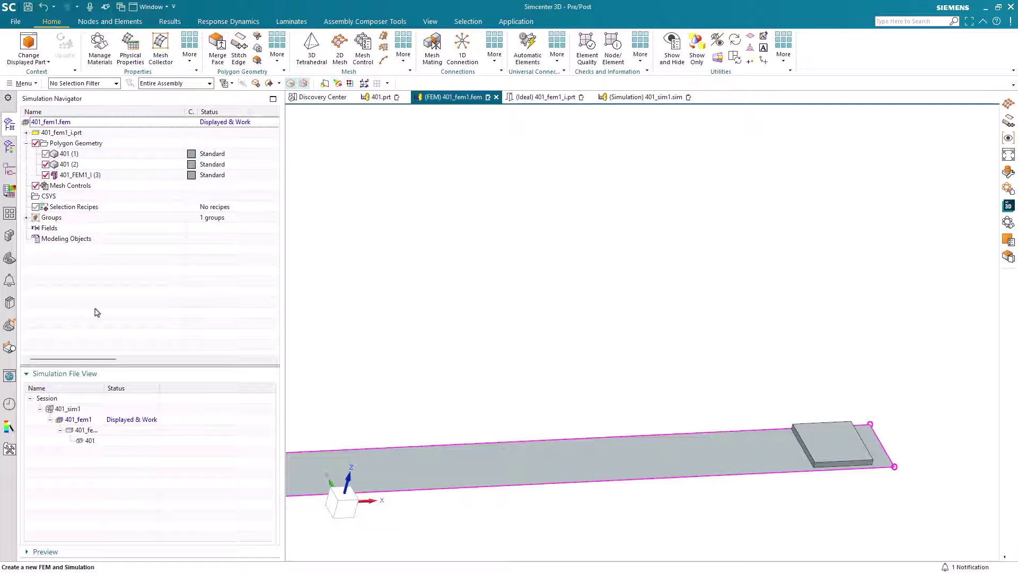
- Mesh the plate's midsurface with 2D CQUAD4 elements, using the Paver method and a 0.2 in element size
left_click(339, 46)
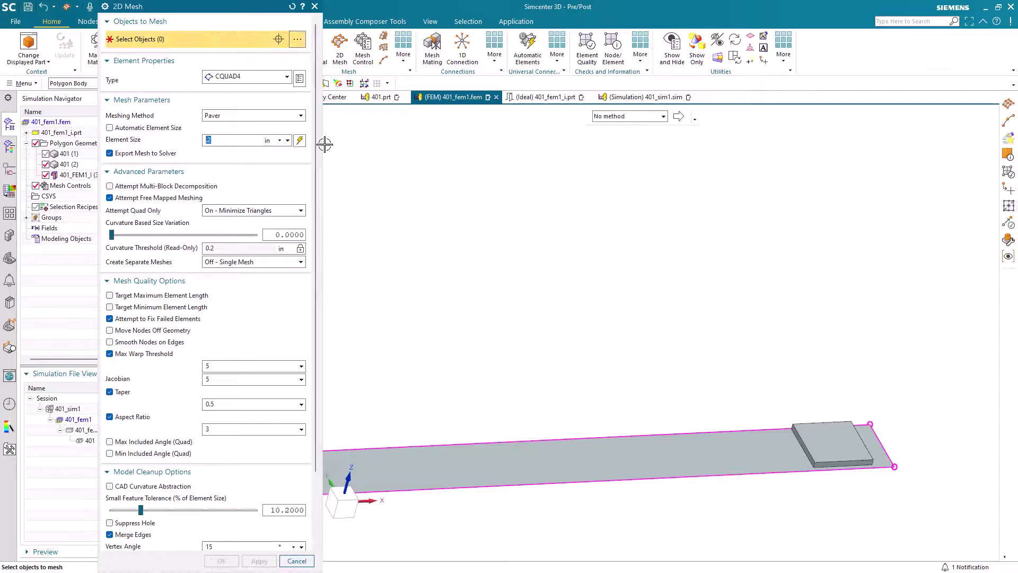
left_click(539, 461)
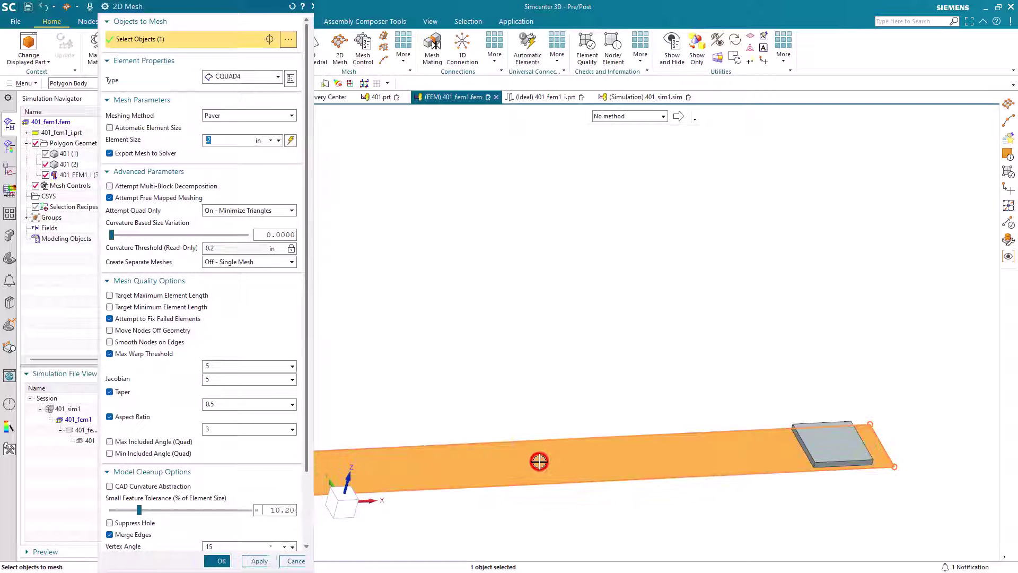
scroll(307, 431, "down", 3)
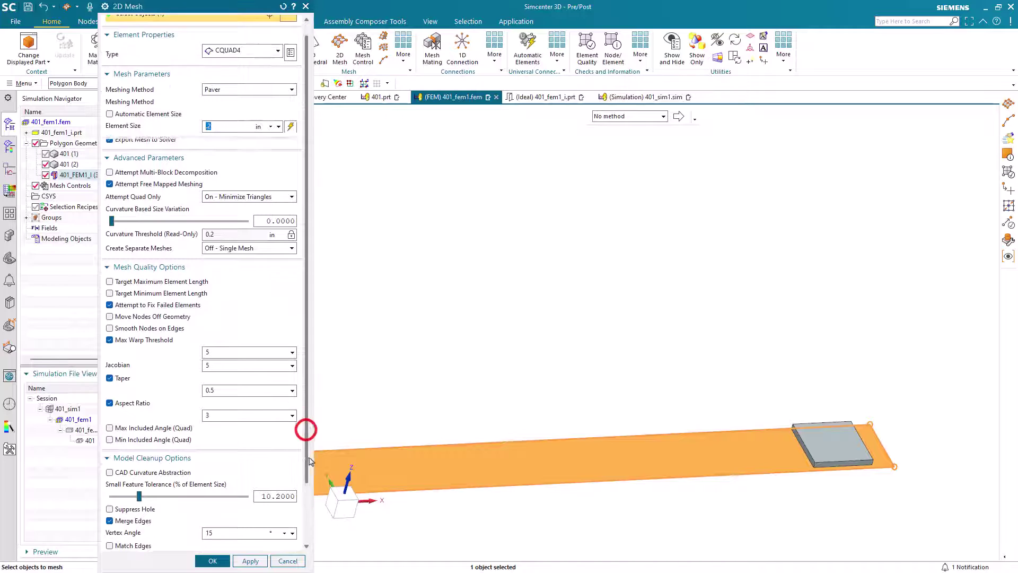
left_click(213, 562)
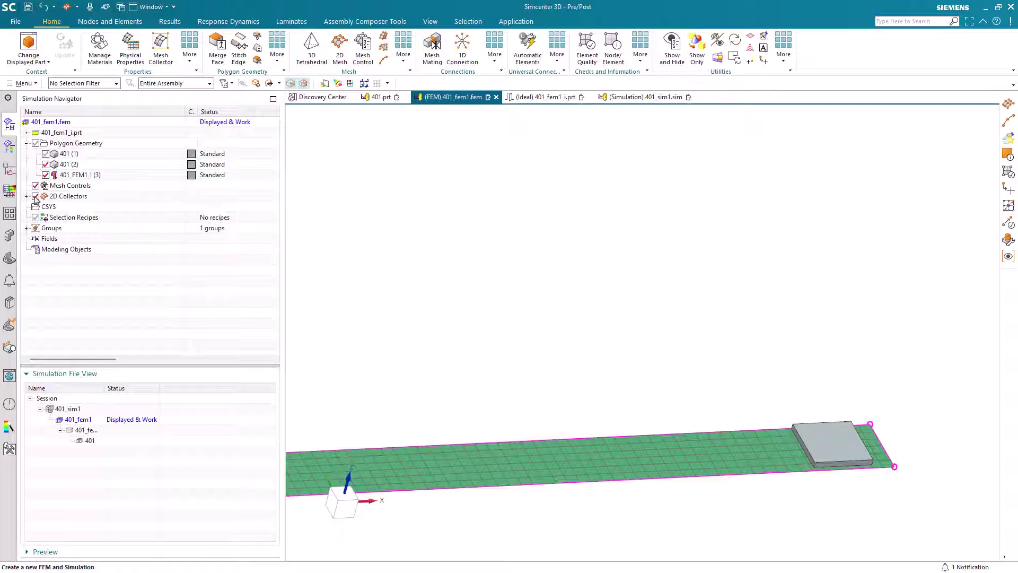
- Examine the PSHELL property of the 401_FEM1_I mesh collector, including its Material 1 options and default thickness
left_click(27, 197)
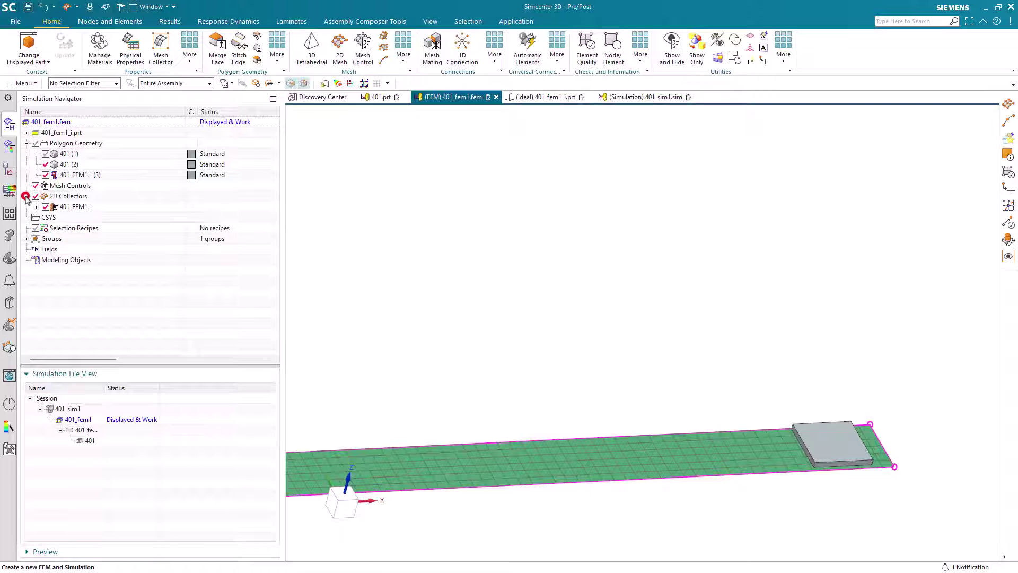
right_click(72, 197)
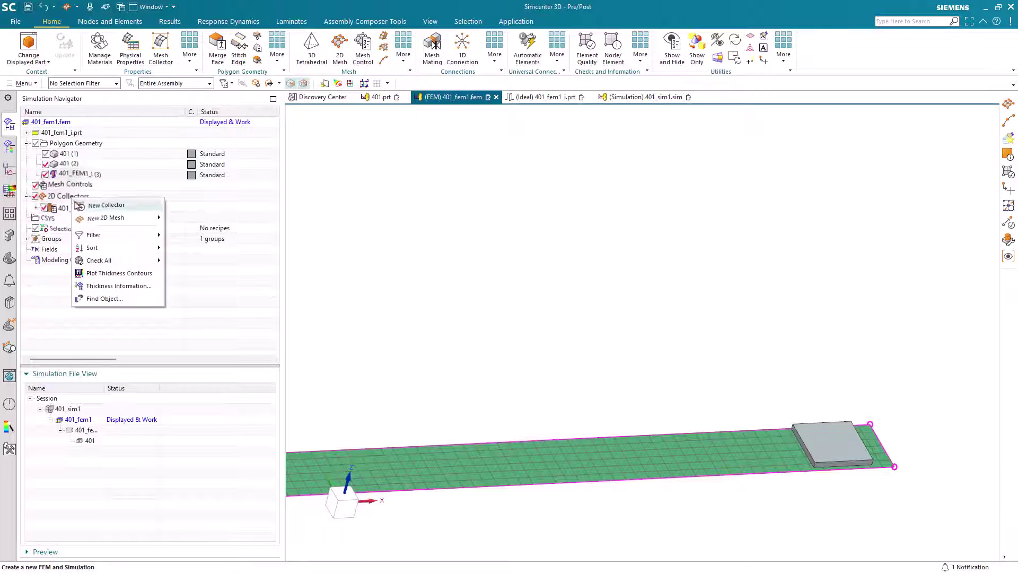
left_click(36, 206)
right_click(79, 207)
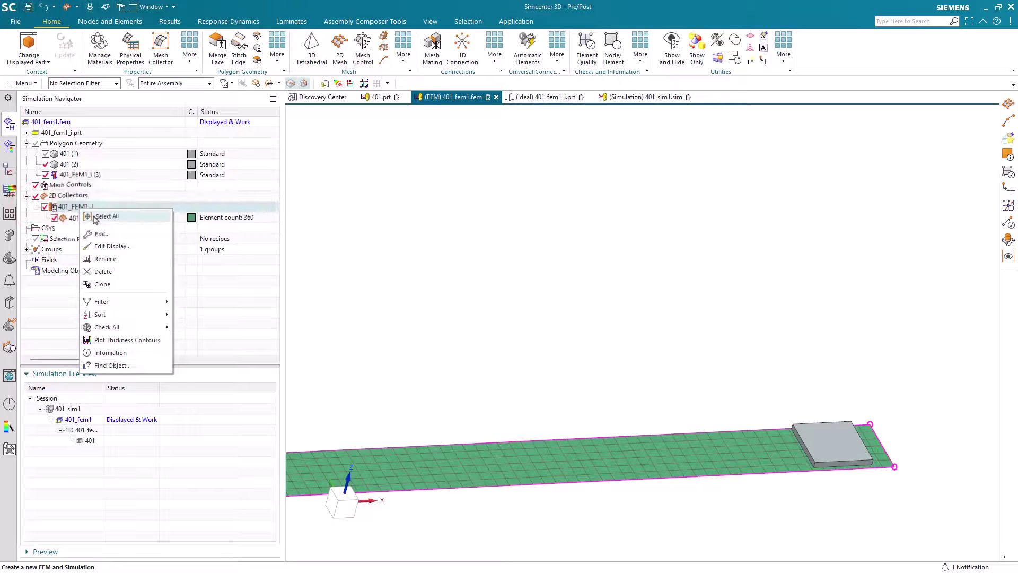
left_click(102, 233)
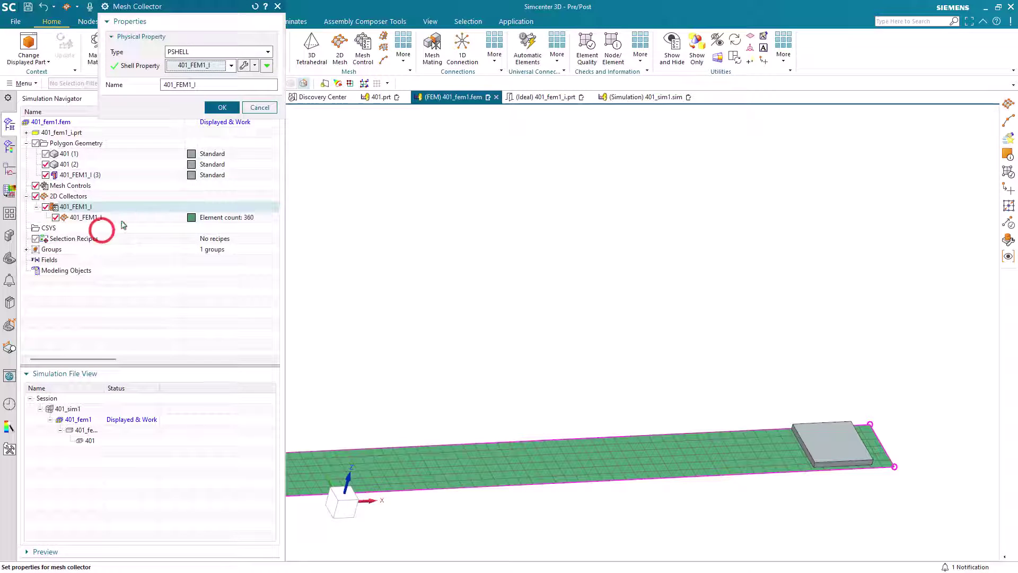
left_click(243, 65)
left_click(293, 111)
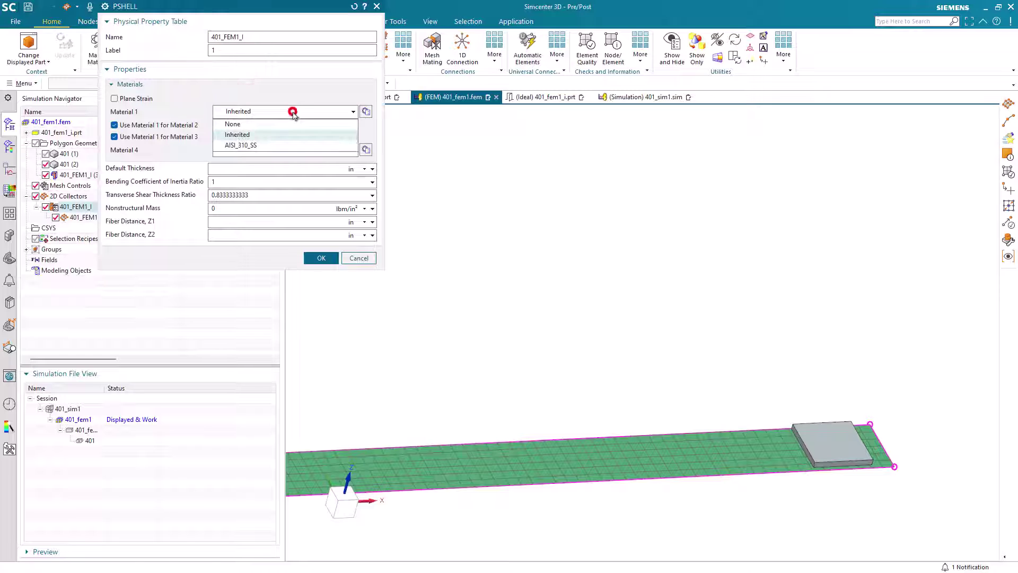
left_click(293, 112)
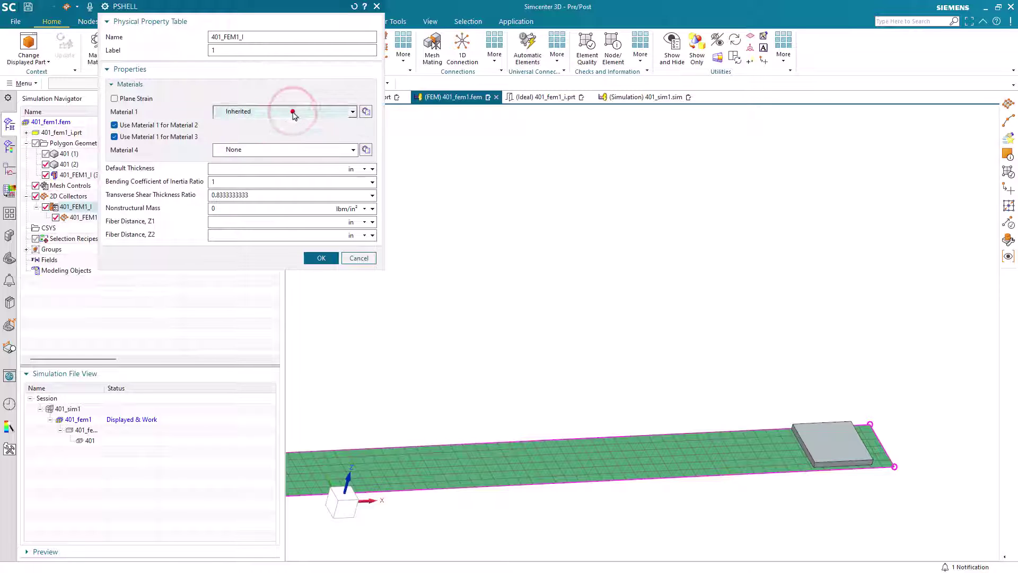
left_click(354, 258)
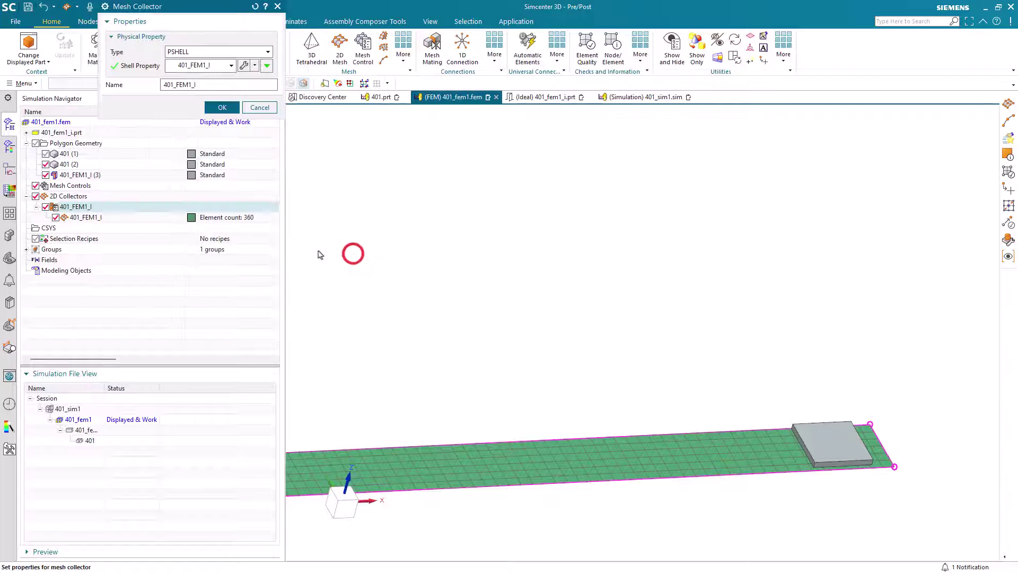
left_click(256, 108)
- Review the thickness source in the shell mesh's associated data and plot the mesh's thickness contours
right_click(91, 217)
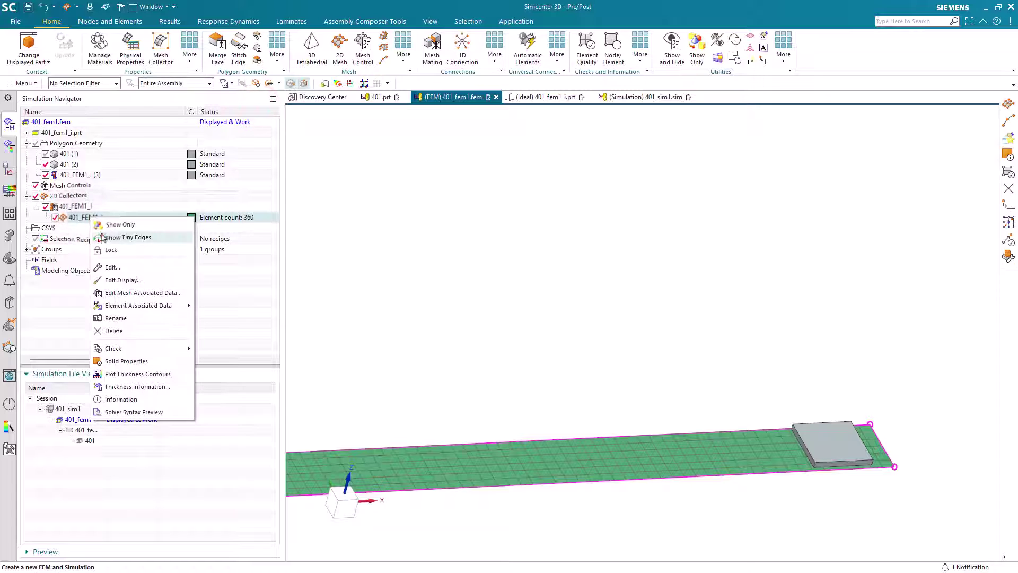
left_click(122, 293)
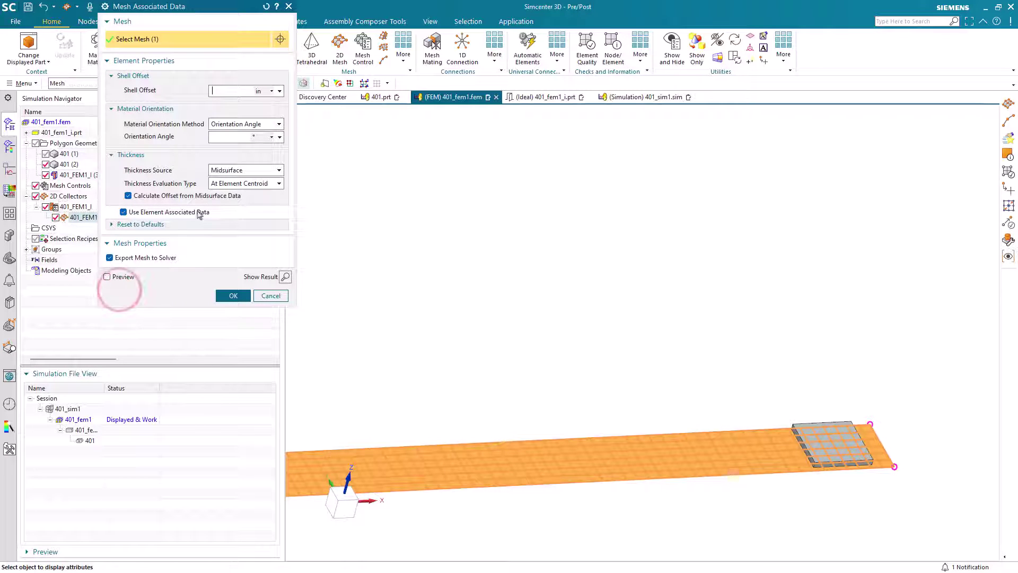
left_click(269, 295)
right_click(90, 218)
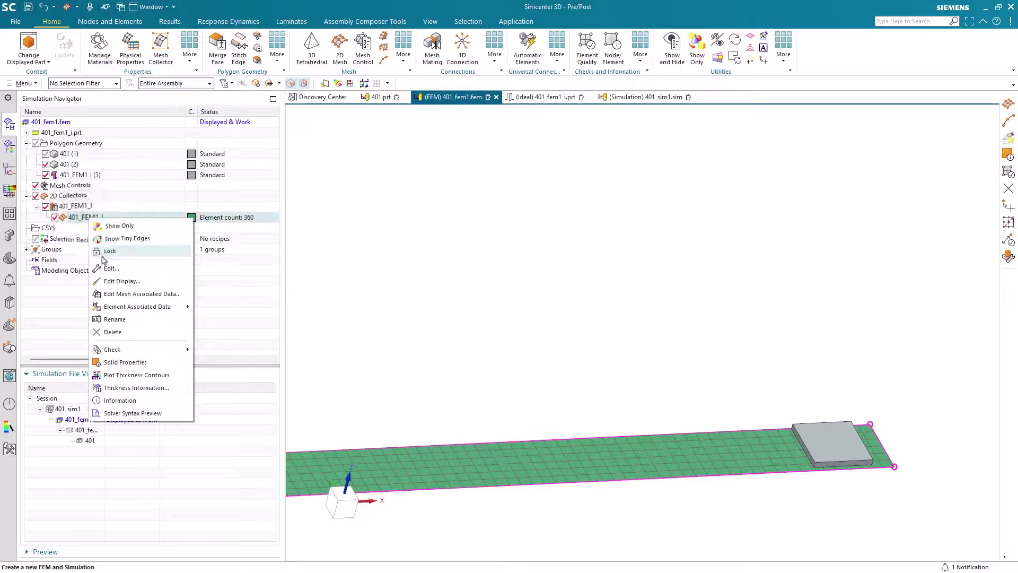
left_click(129, 376)
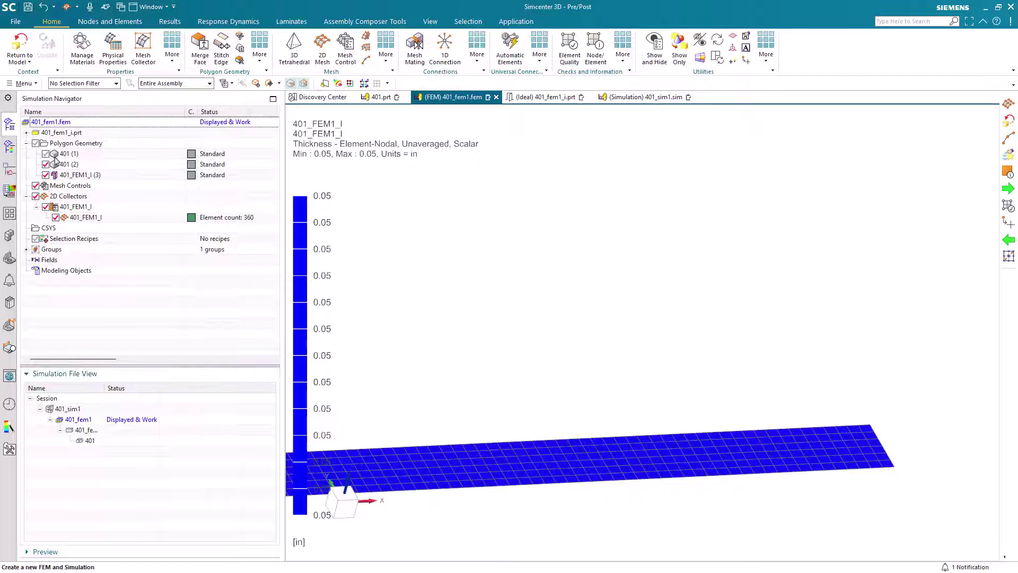
left_click(23, 49)
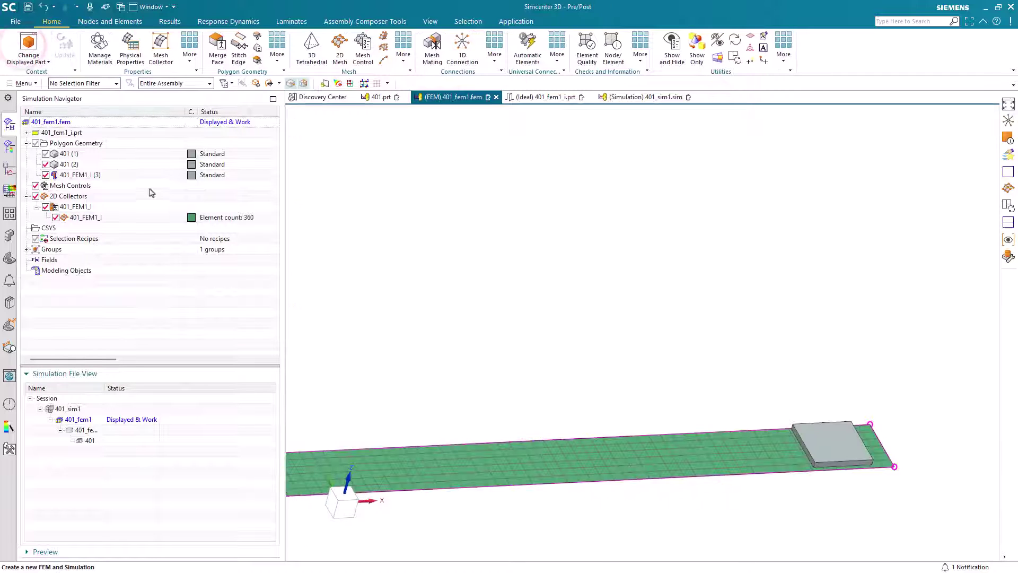
- Make the 401_sim1 simulation file the displayed part
double_click(67, 408)
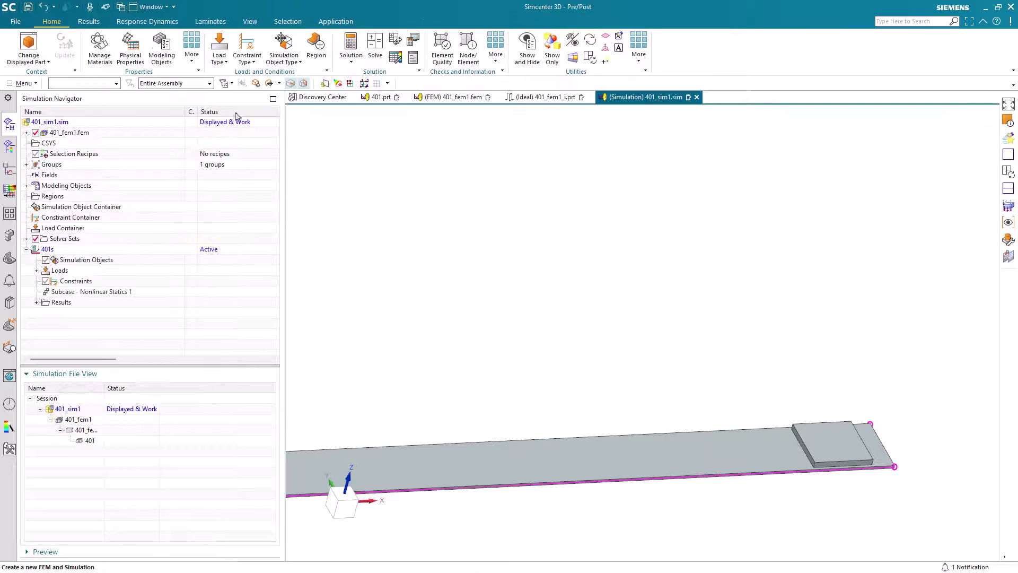
- Apply a gravity load of 1 g in the -ZC direction to the whole model
left_click(220, 56)
left_click(246, 58)
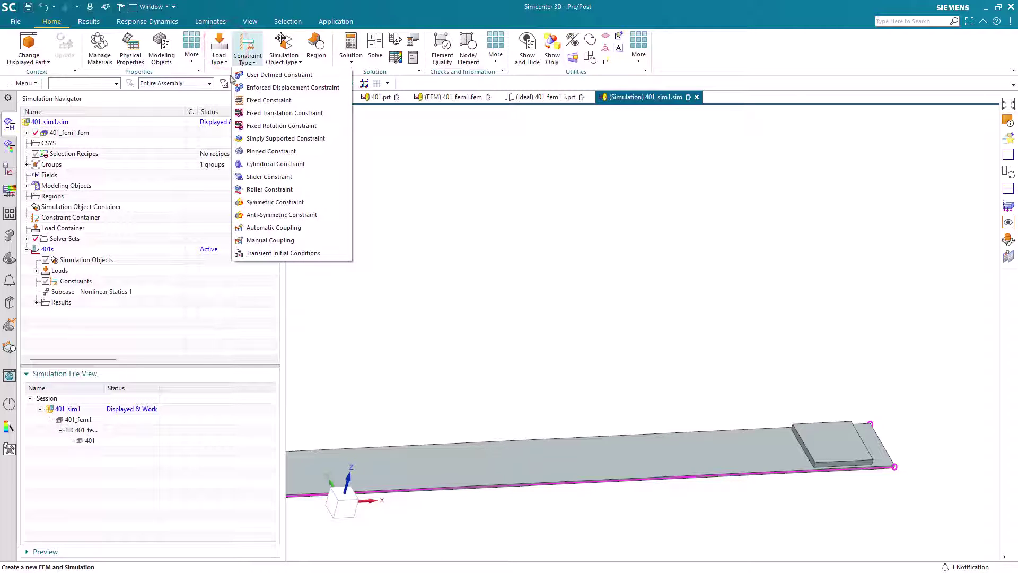
left_click(220, 60)
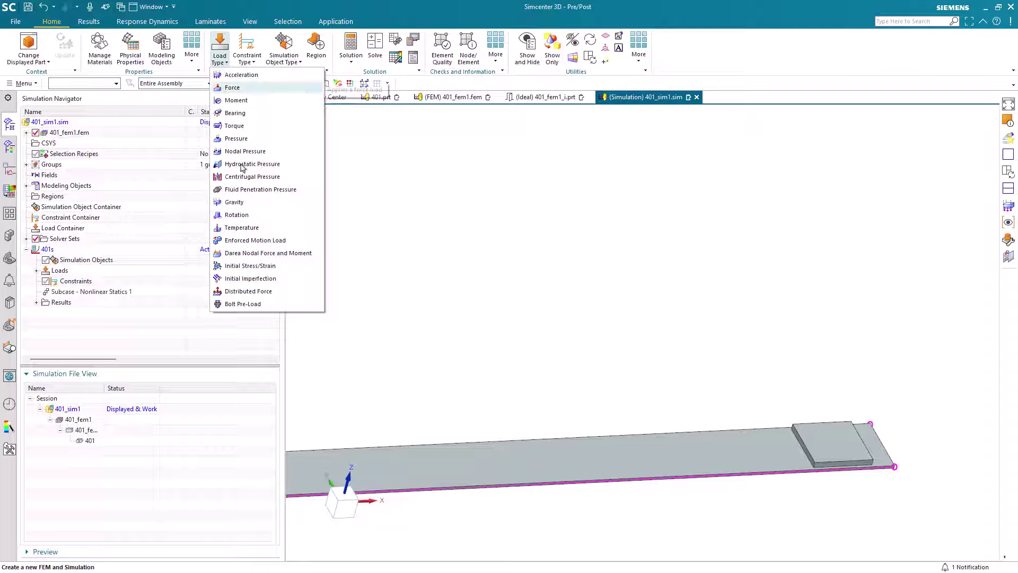
left_click(239, 202)
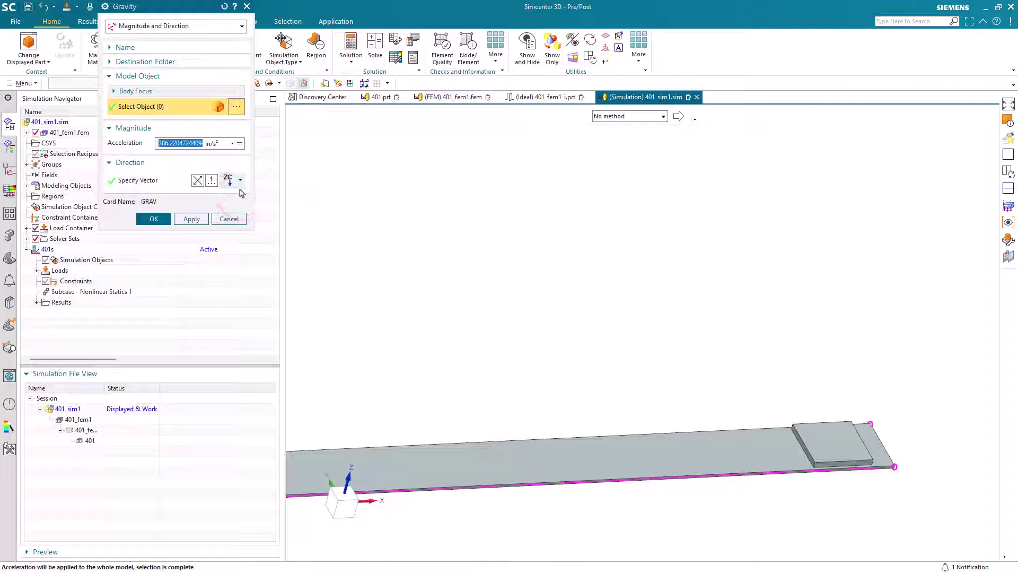
scroll(695, 314, "down", 3)
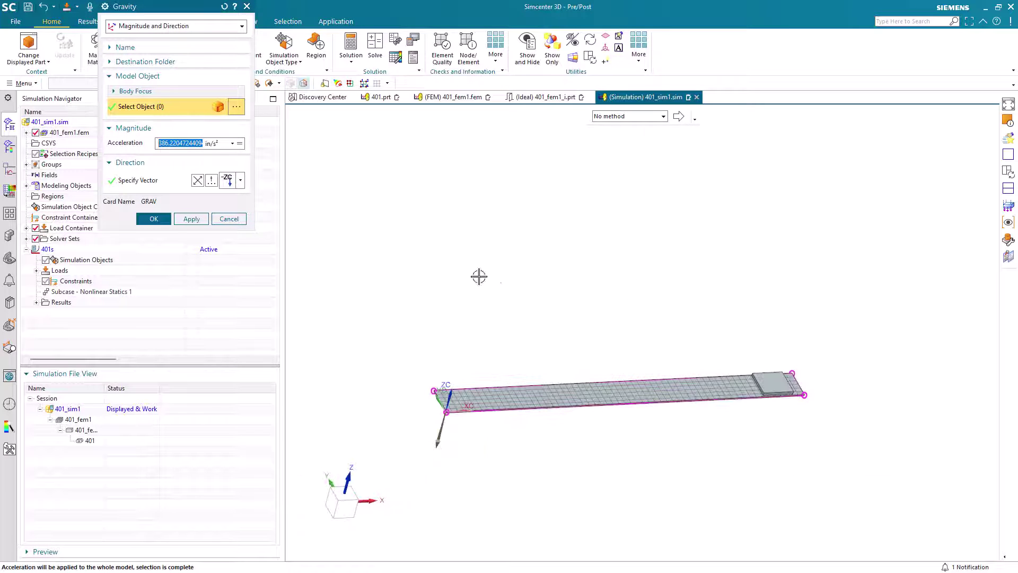
left_click(228, 144)
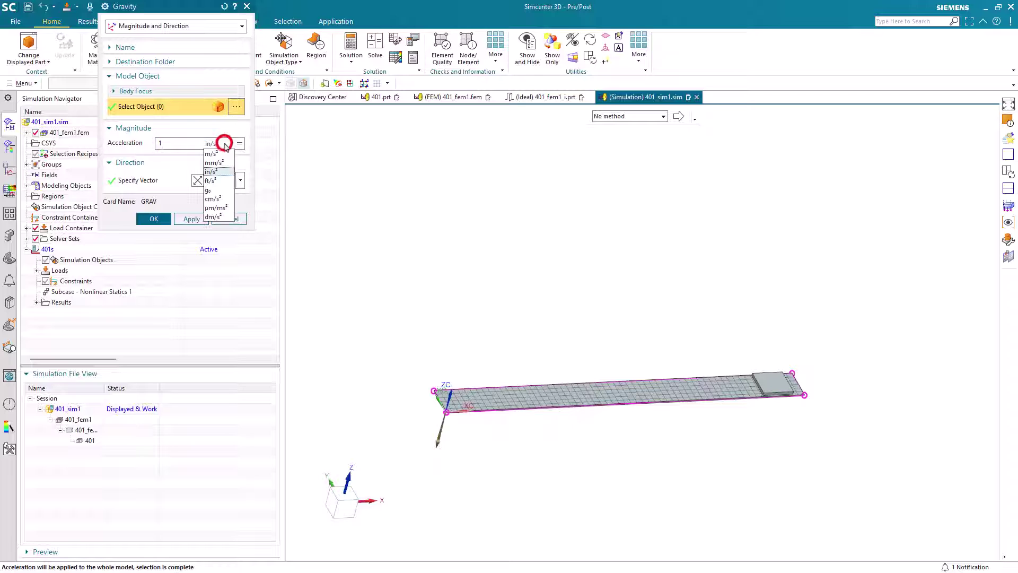
left_click(216, 191)
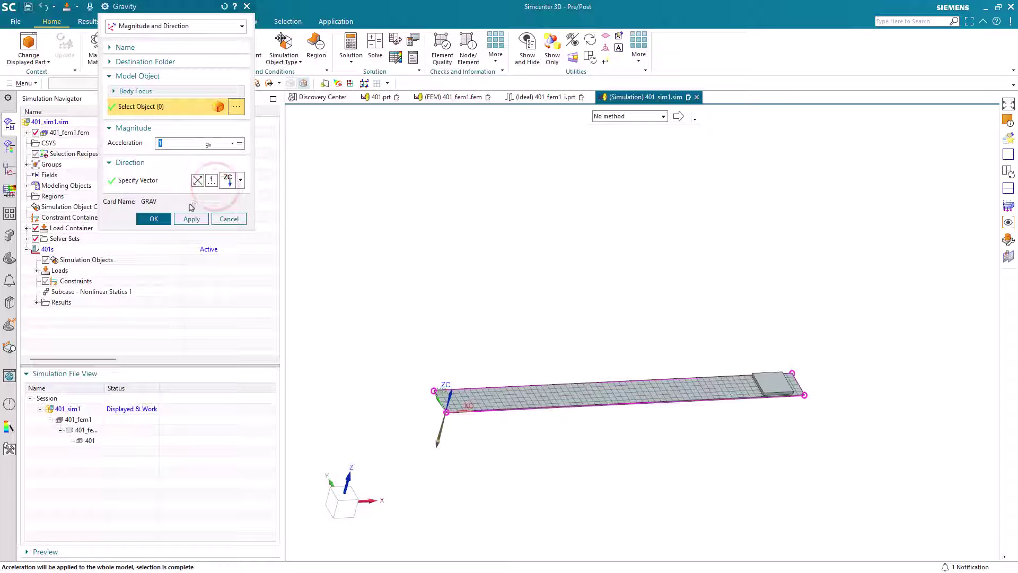
left_click(157, 219)
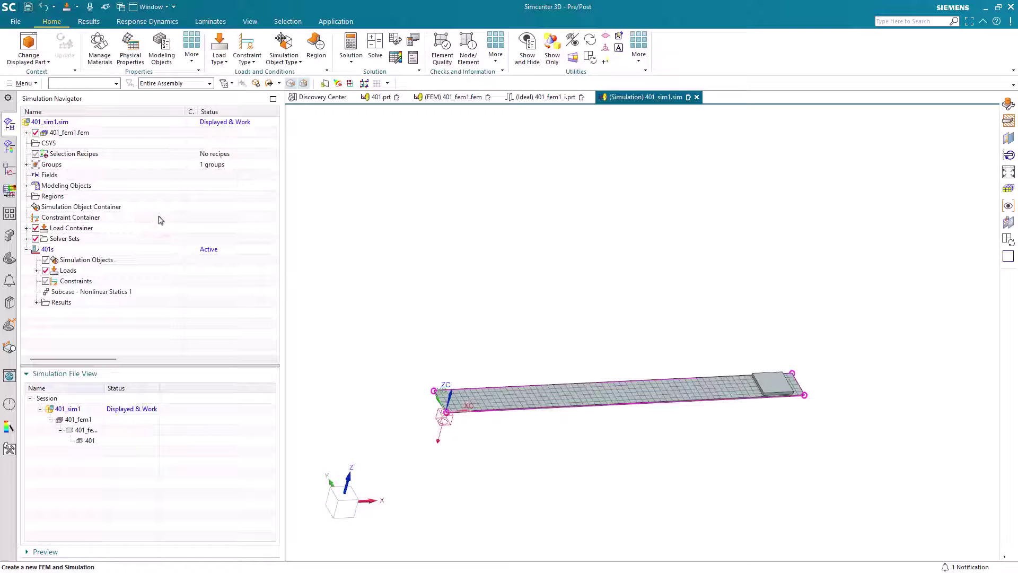
- Hide the long plate's solid body 401 (1) in the FEM's polygon geometry
left_click(26, 133)
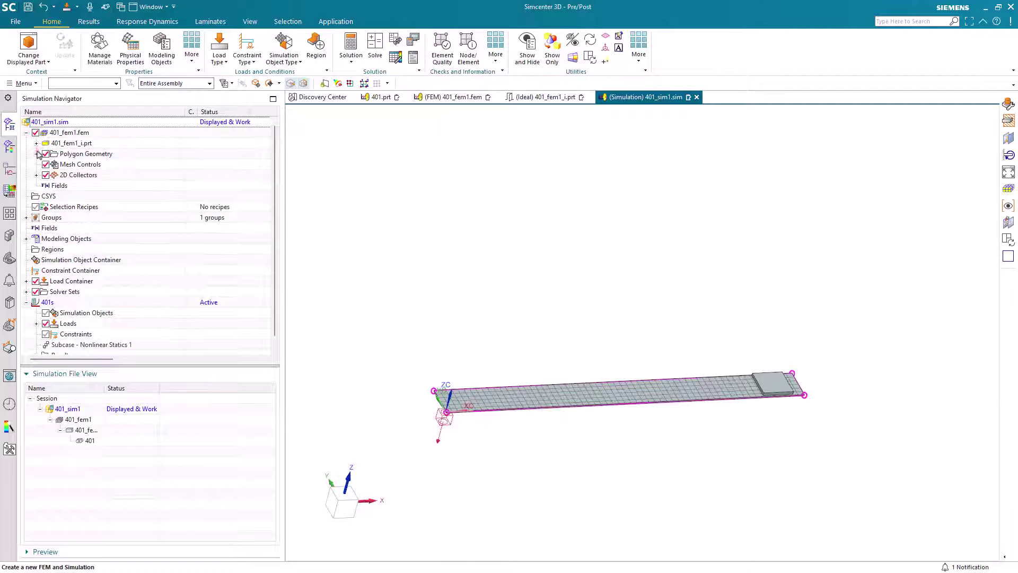
left_click(36, 153)
left_click(55, 165)
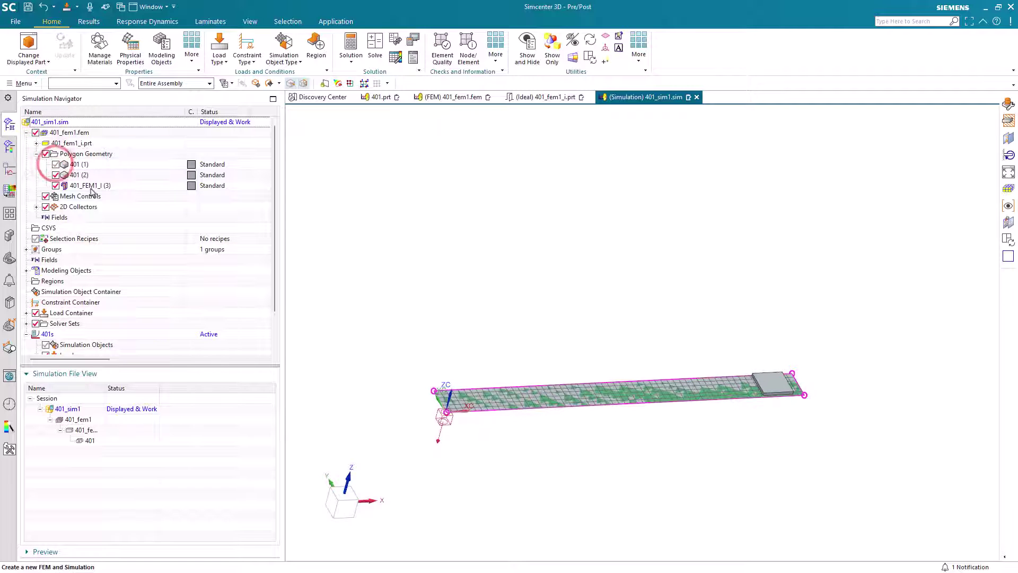
- Apply a fixed constraint to the long plate's short midsurface edge at the end opposite the small plate
left_click(247, 50)
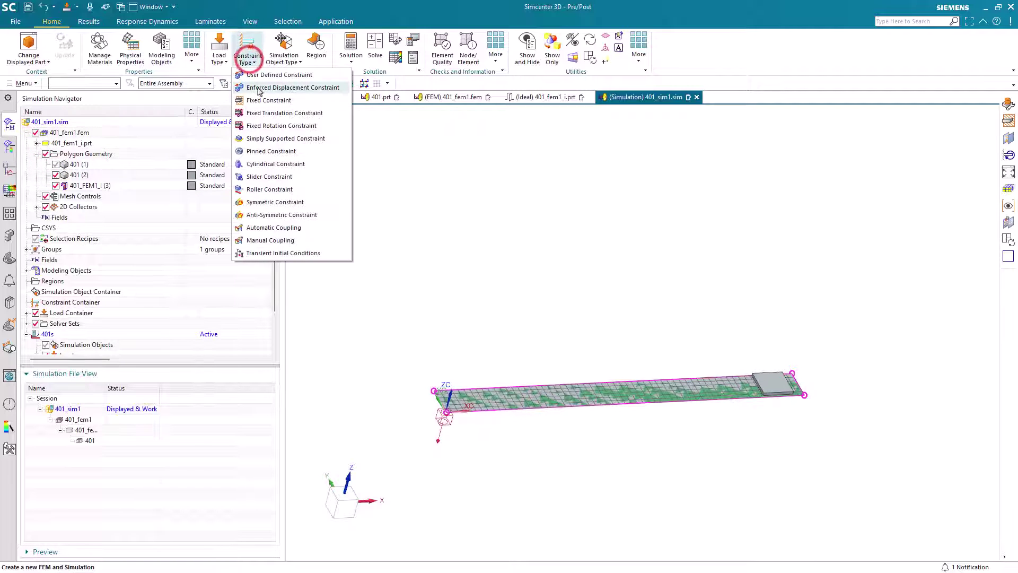
left_click(263, 106)
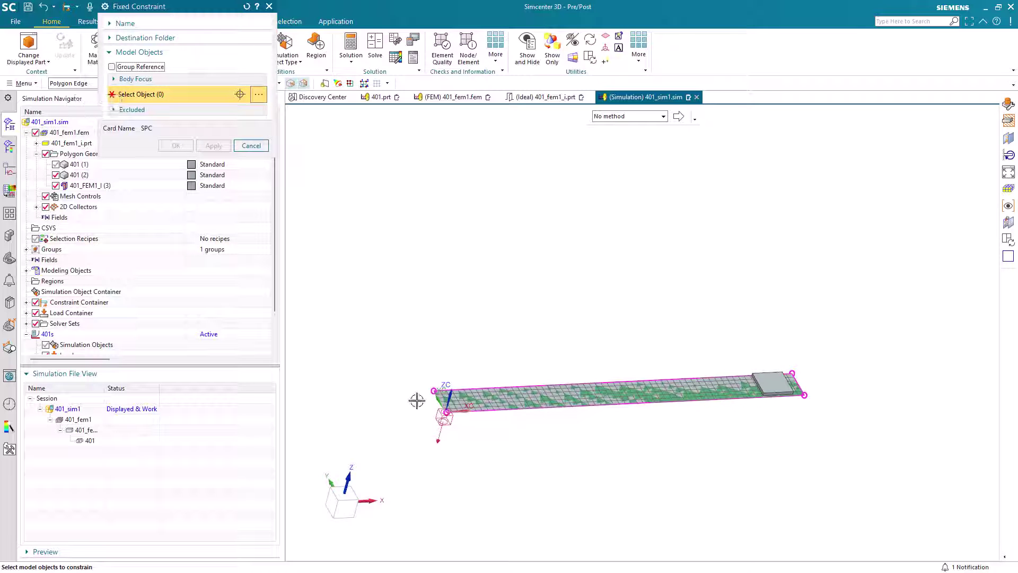
scroll(411, 397, "down", 5)
left_click(460, 375)
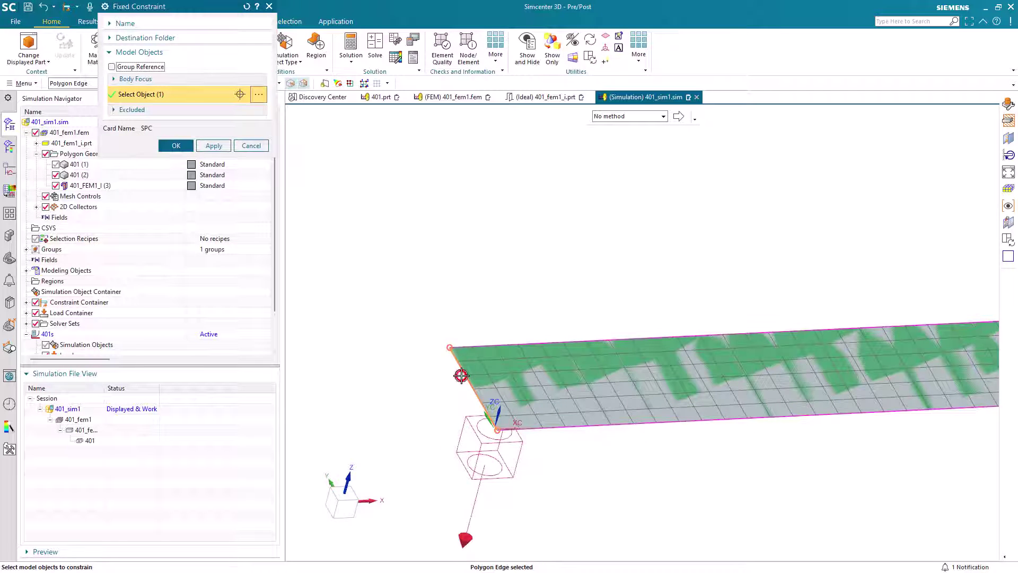
left_click(175, 146)
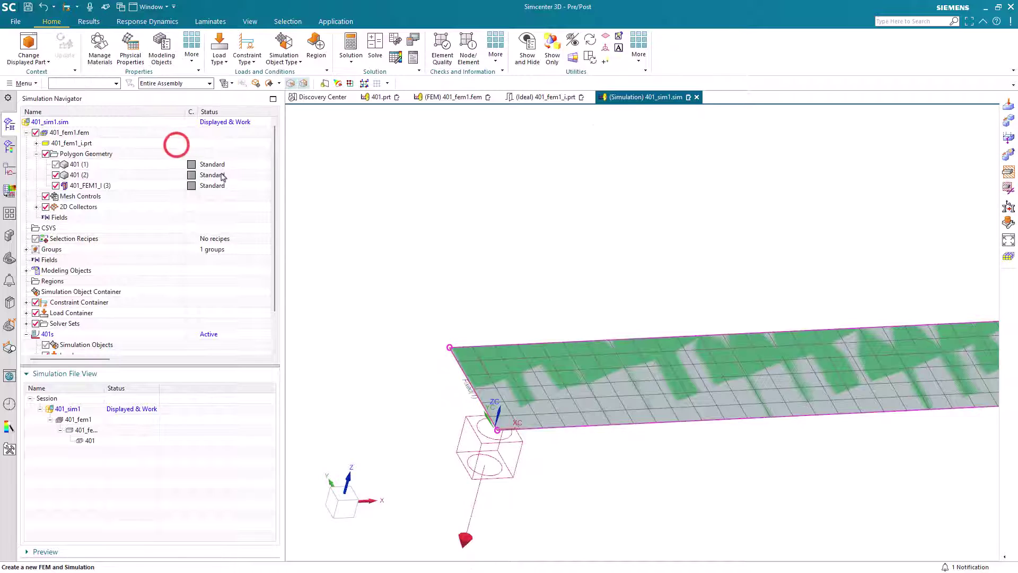
- Solve the 401s solution, skip the message review and dismiss the information and job monitor windows
scroll(124, 271, "down", 2)
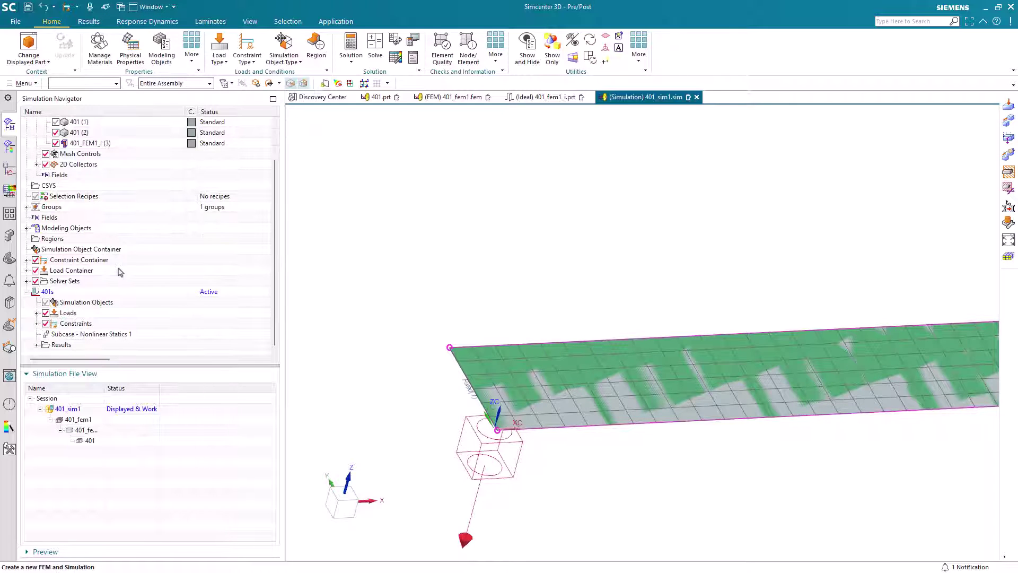
left_click(375, 46)
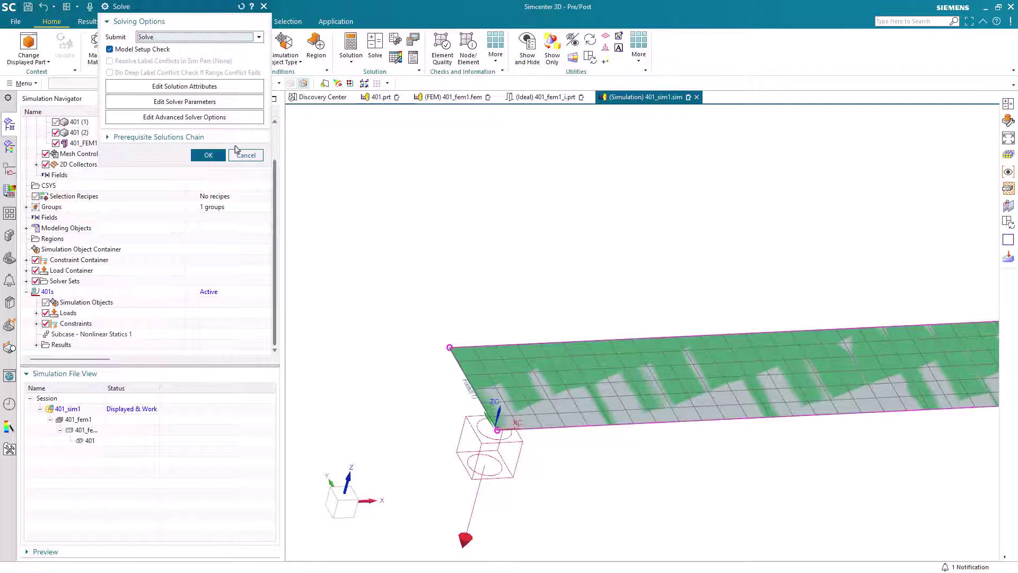
left_click(208, 155)
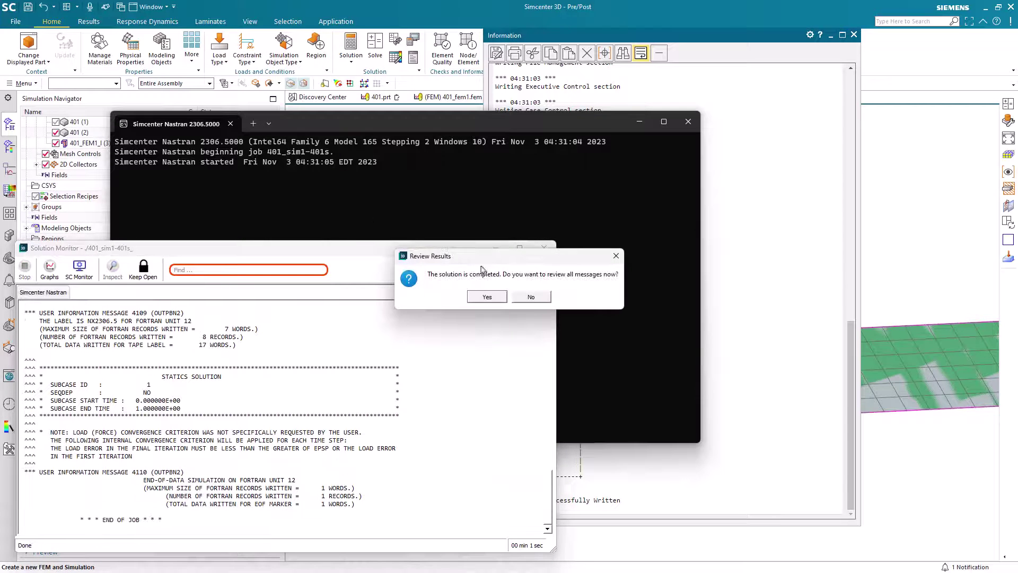
left_click(521, 296)
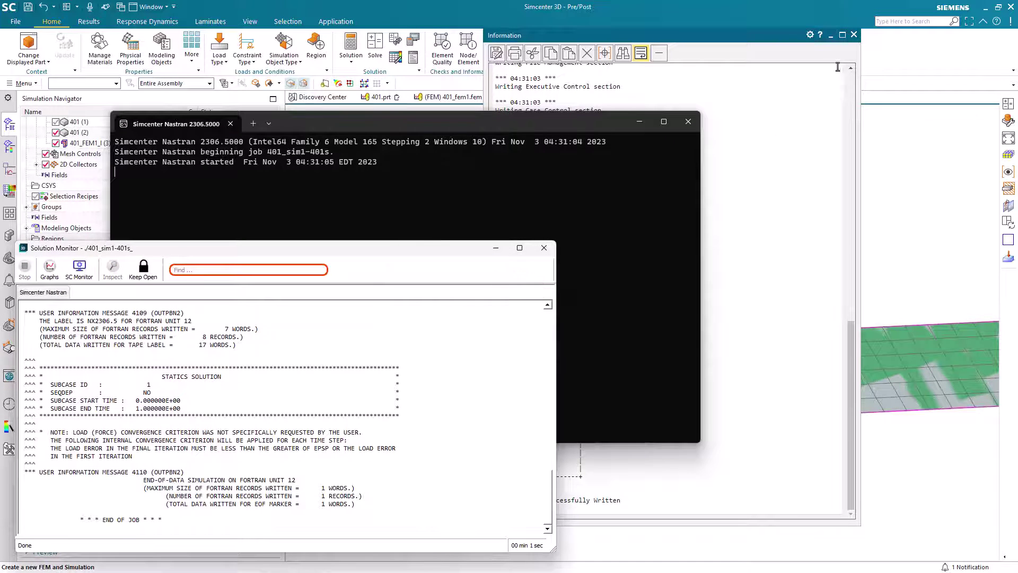
left_click(854, 35)
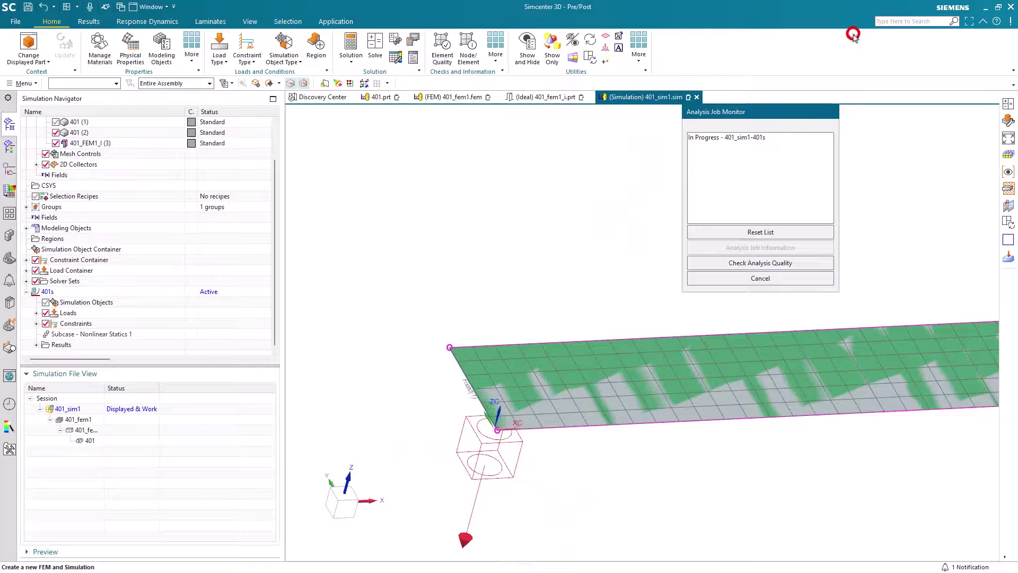
left_click(751, 274)
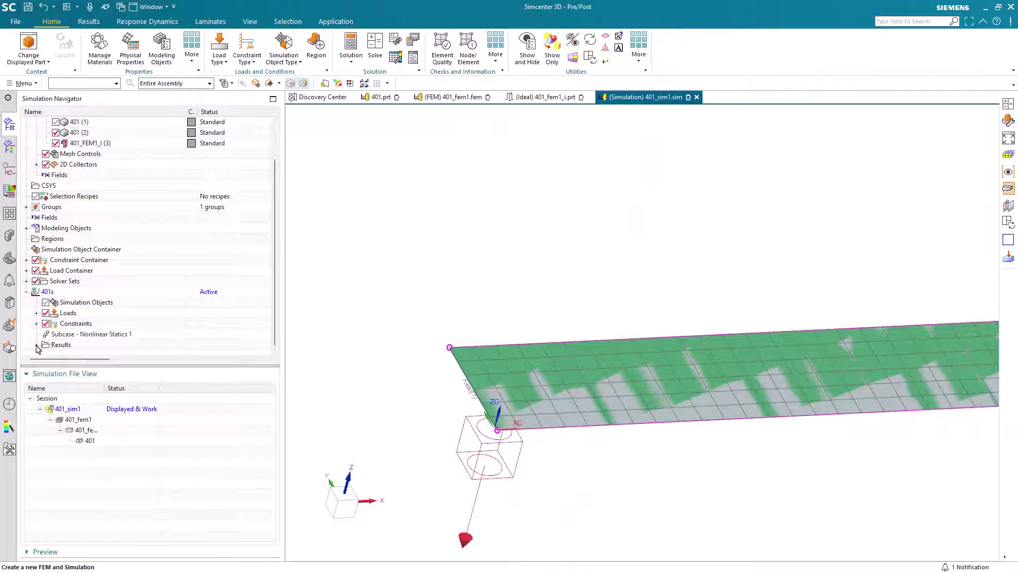
- Open the 401s structural results and plot the nodal displacement contours of Increment 1
double_click(61, 345)
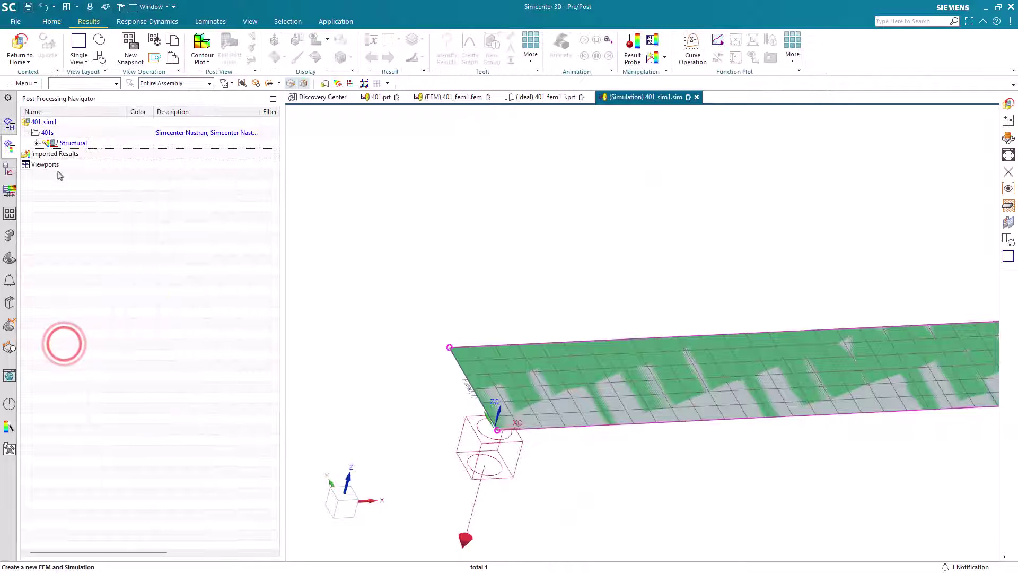
left_click(36, 143)
left_click(46, 153)
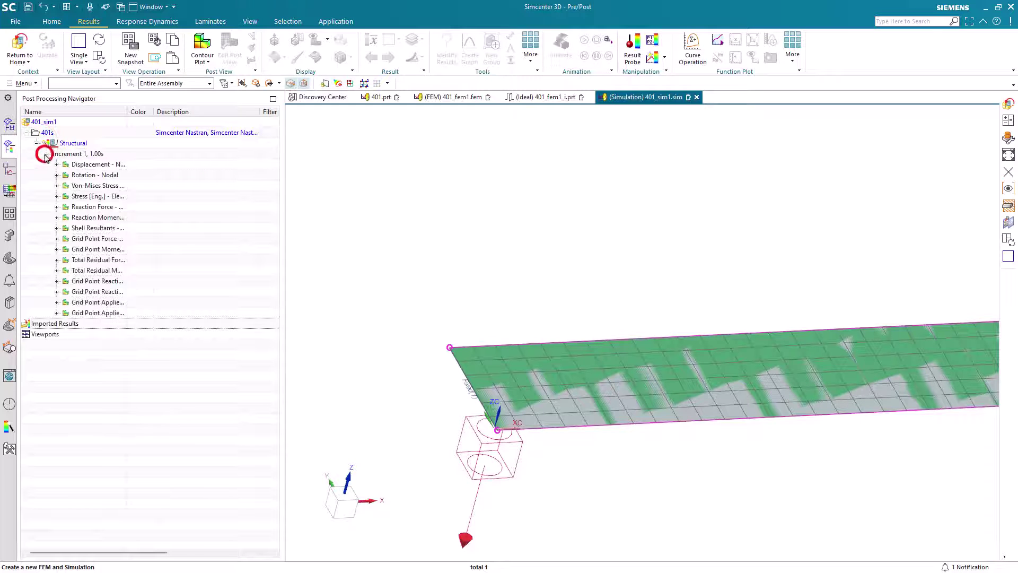
double_click(98, 166)
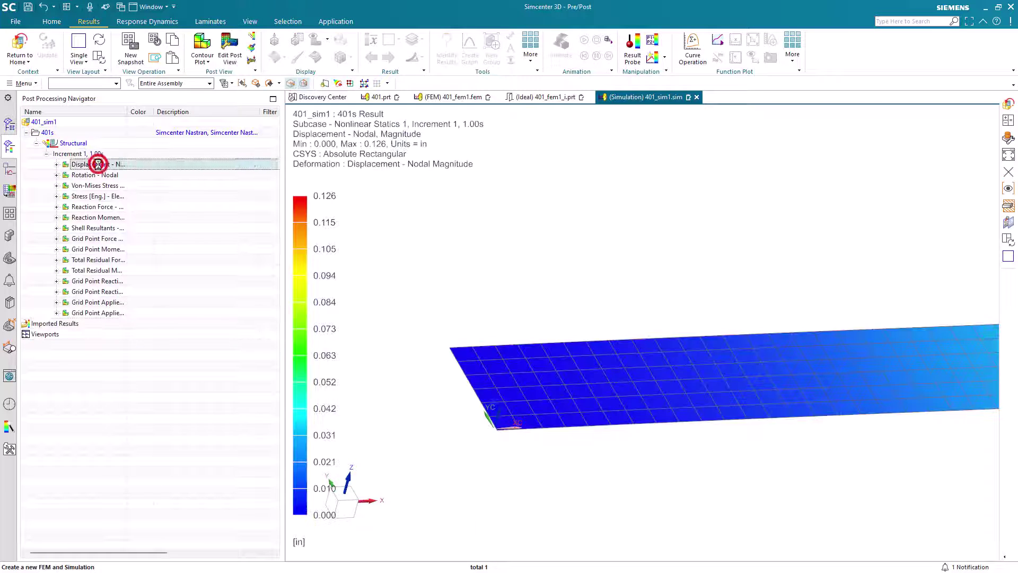
scroll(382, 301, "up", 1)
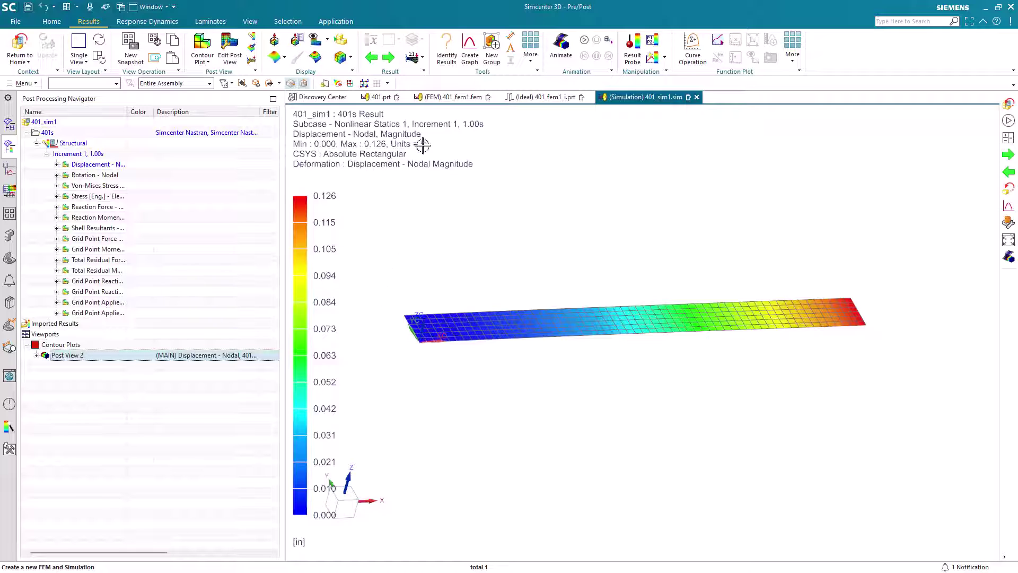
- Identify the nodal displacement results of the long plate's entire mesh
left_click(446, 49)
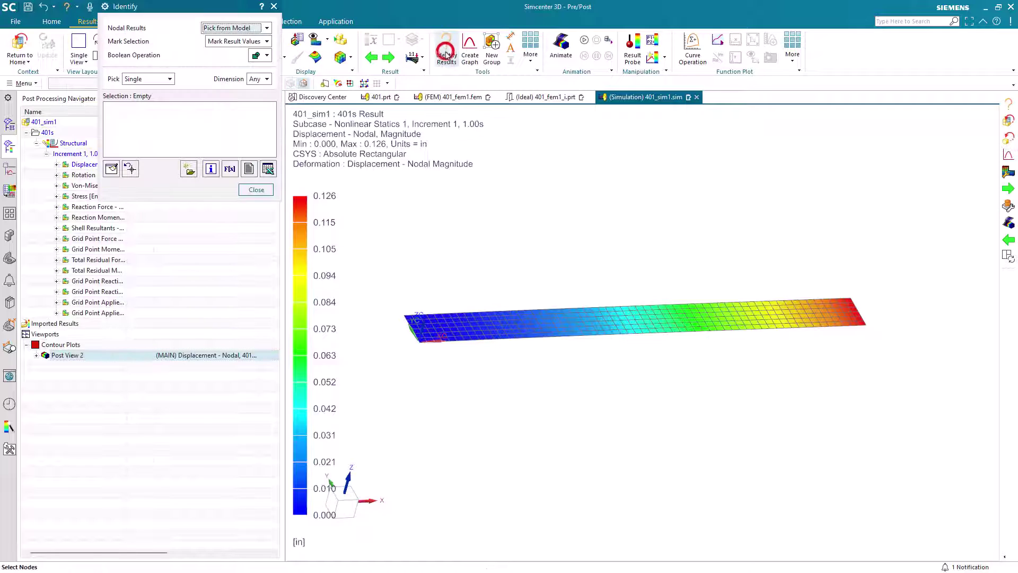
left_click(170, 78)
left_click(147, 118)
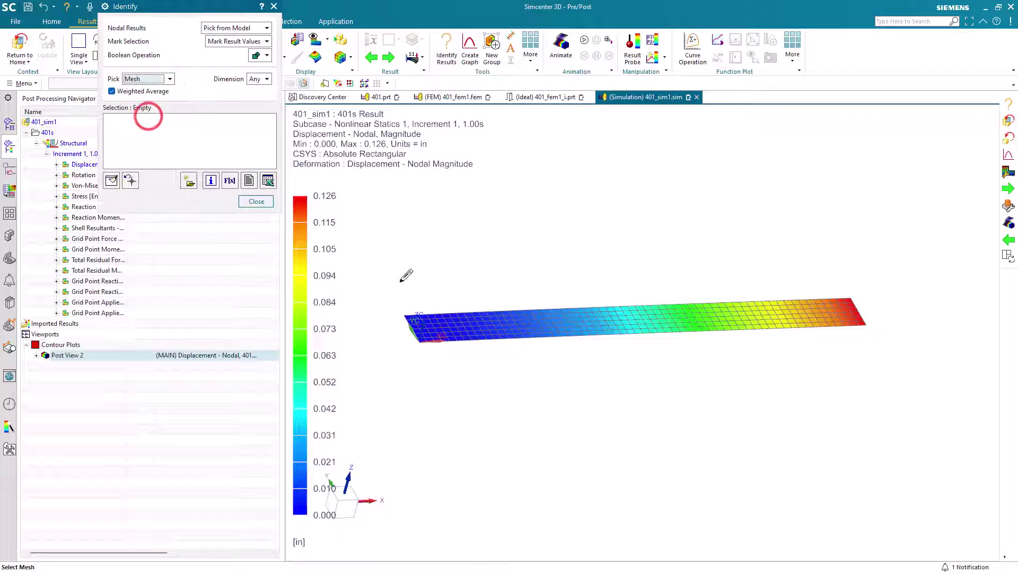
left_click(482, 322)
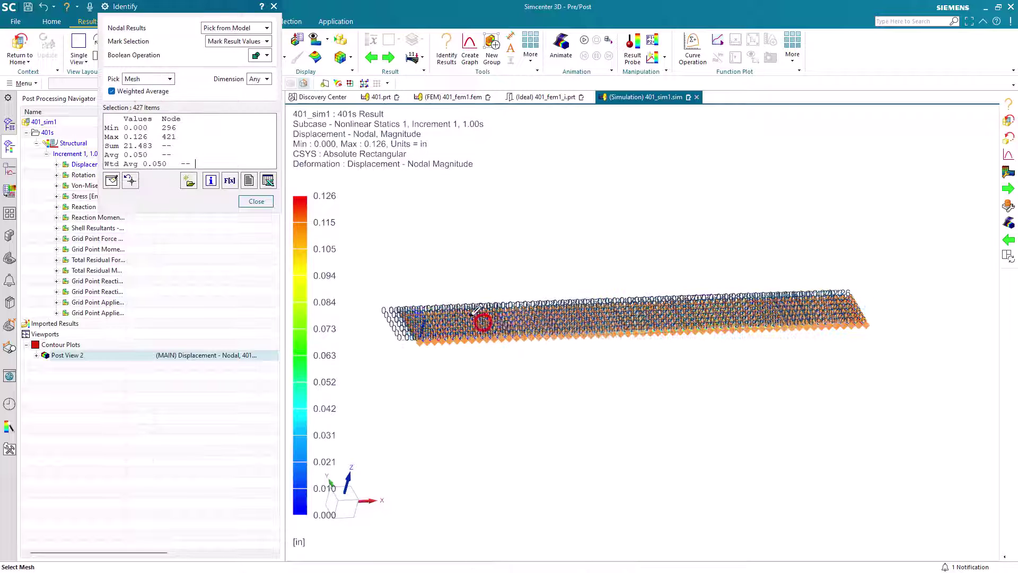
- Export the identified displacements to a comma-delimited CSV file named disp, omitting the node ID and magnitude columns, and finish identifying results
left_click(249, 182)
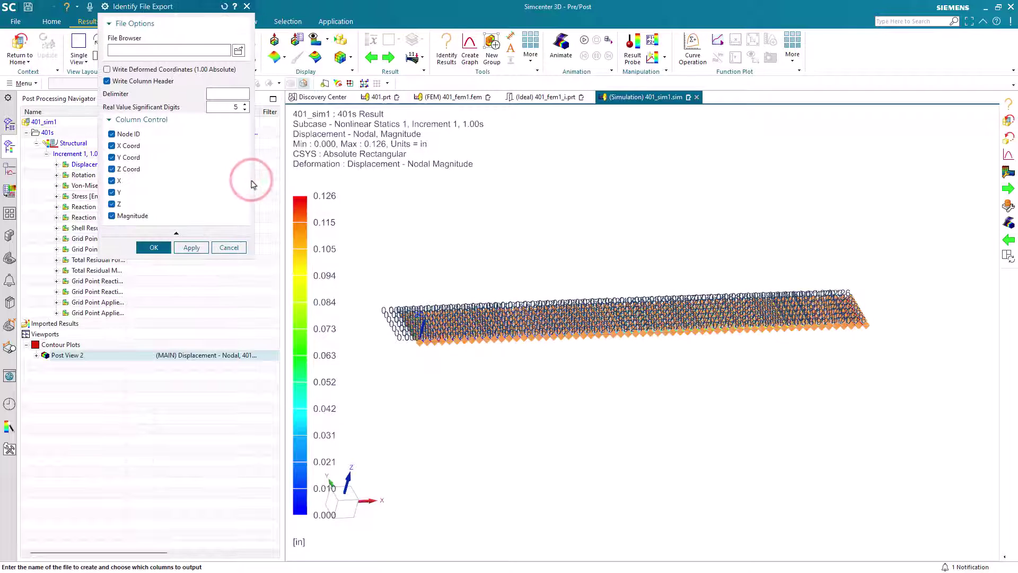
left_click(112, 216)
left_click(219, 93)
left_click(239, 51)
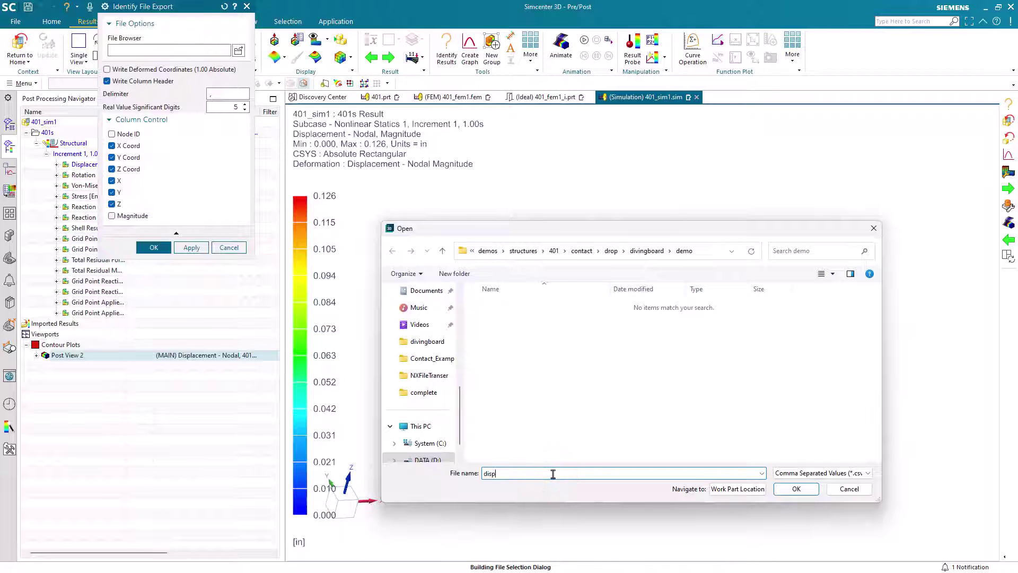
left_click(798, 490)
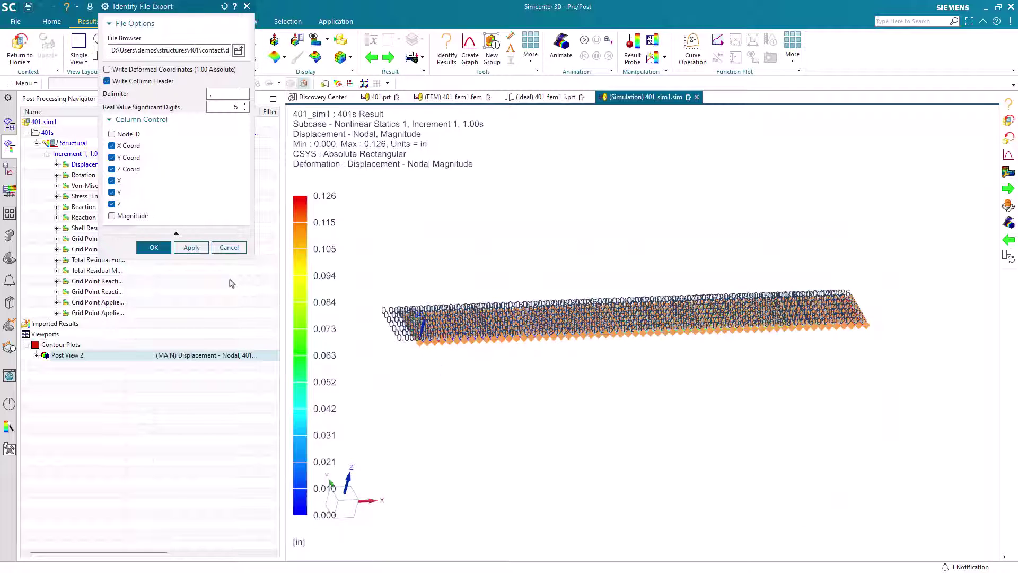
left_click(159, 248)
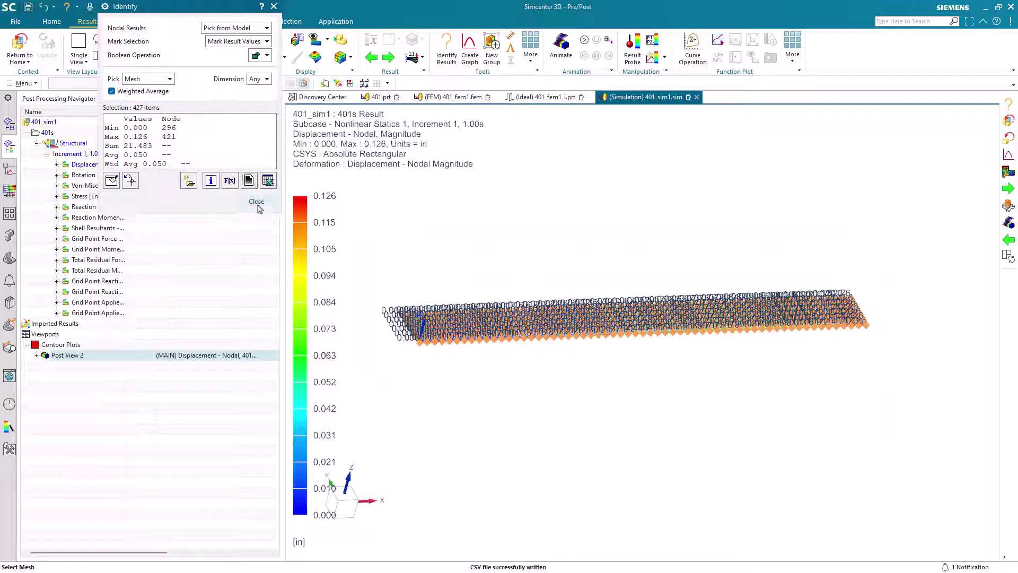
left_click(257, 202)
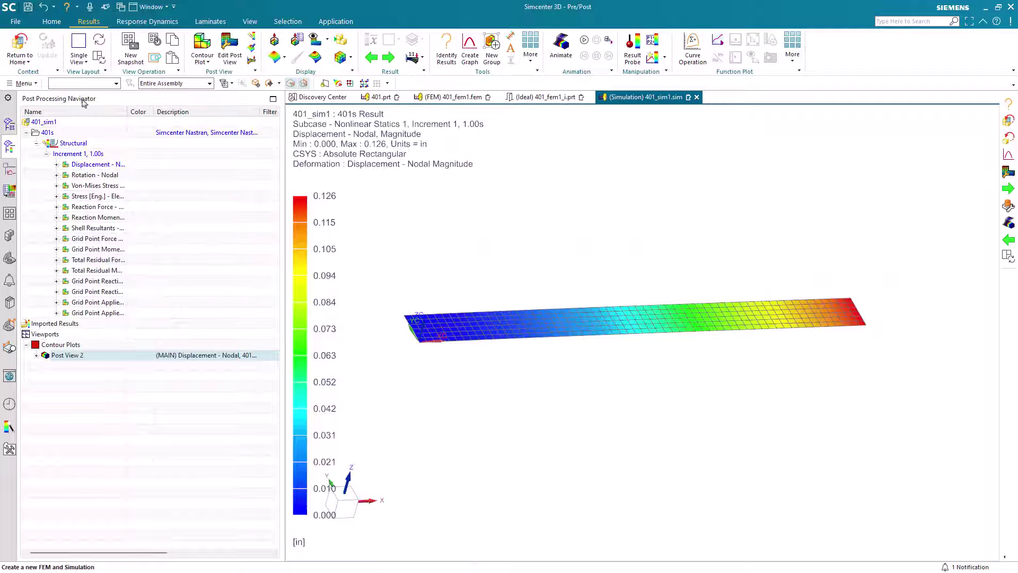
- Leave the results, display the 401_fem1 FEM, and sweep-mesh the small plate from its top face with CHEXA(8), 0.2 in size, two layers
left_click(19, 43)
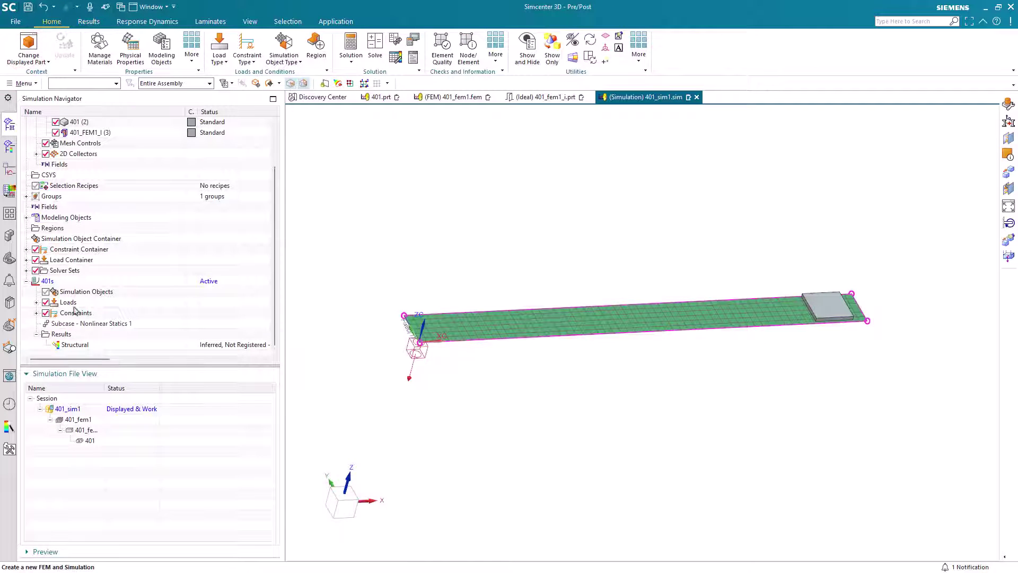
double_click(85, 420)
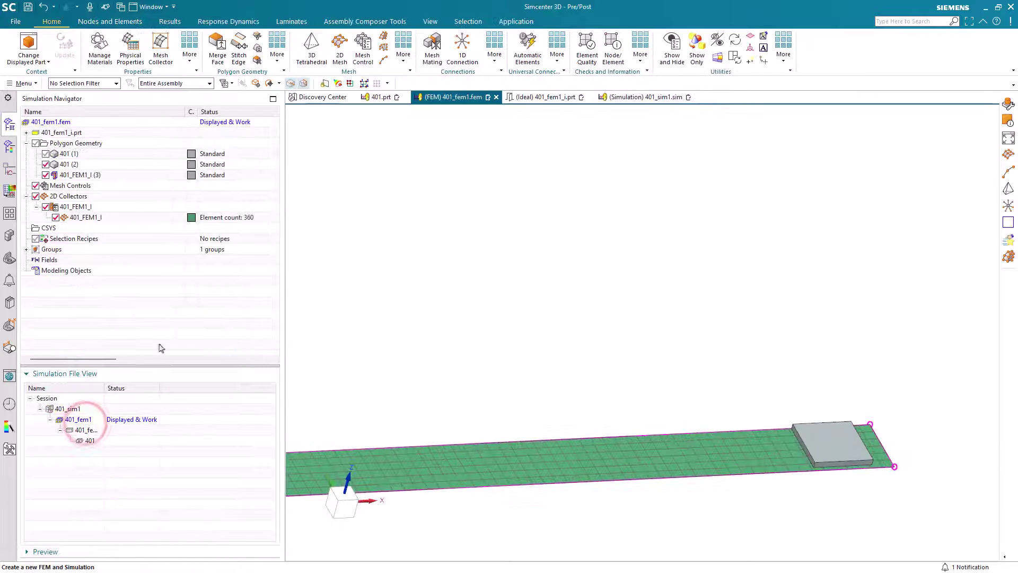
left_click(382, 38)
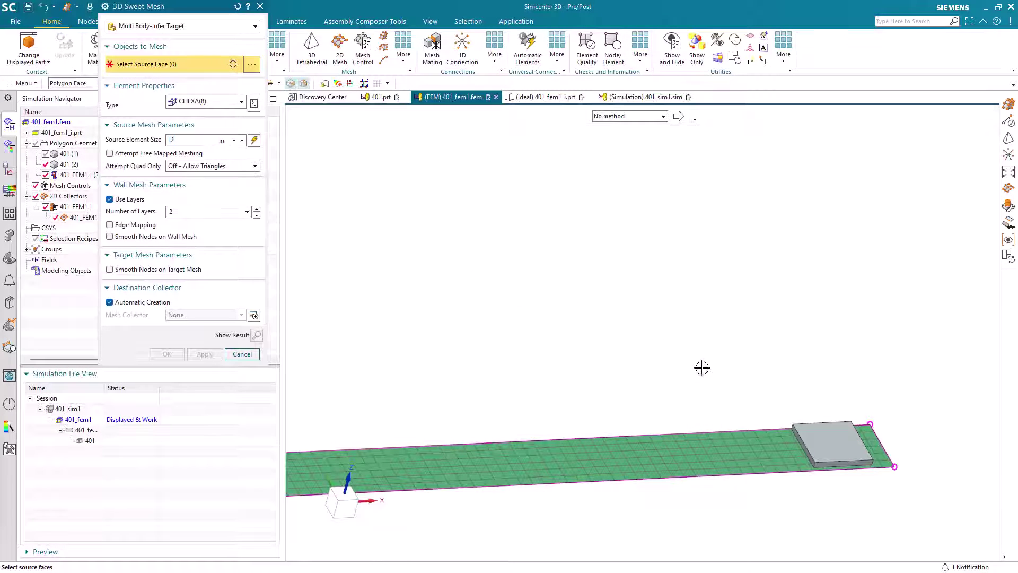
left_click(823, 435)
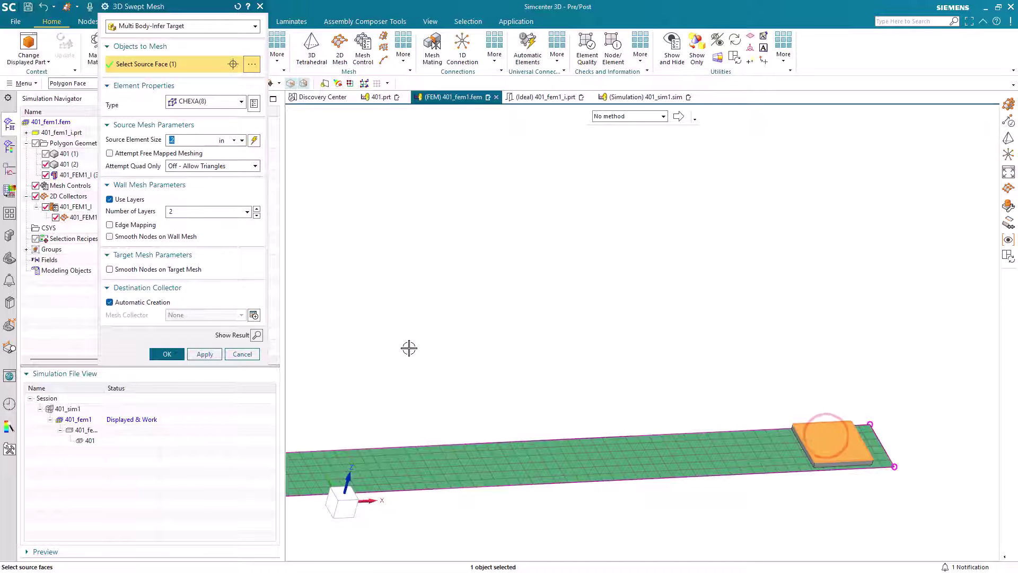
left_click(169, 355)
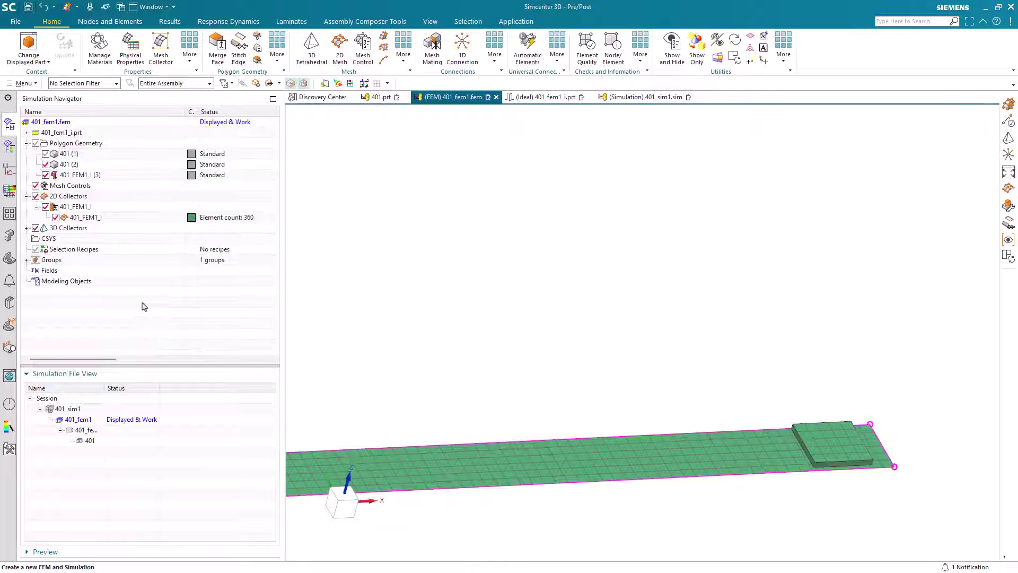
- Set up a point-to-edge 1D connection with RBE3 as the element type
left_click(461, 53)
left_click(165, 27)
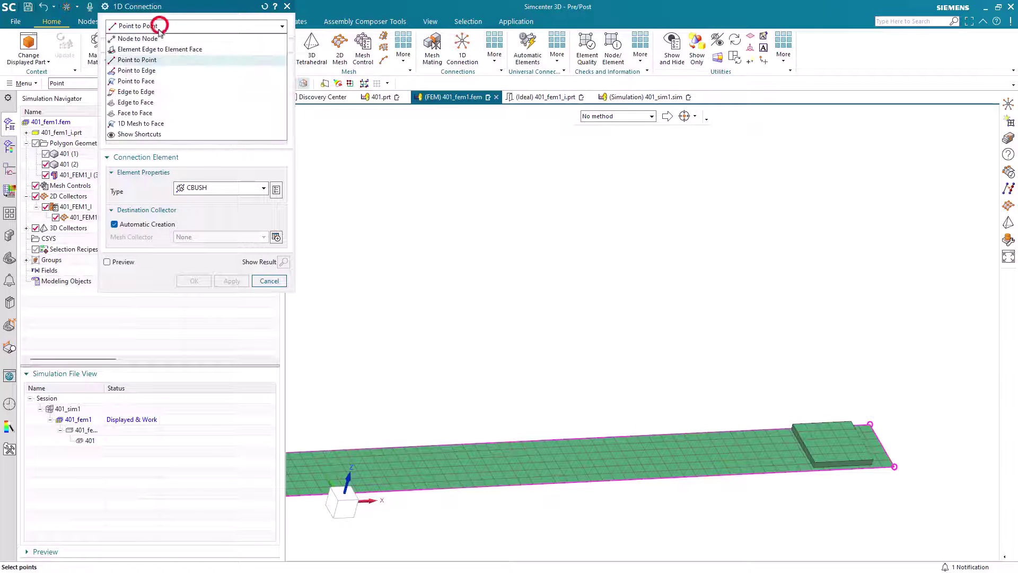
left_click(151, 73)
left_click(216, 231)
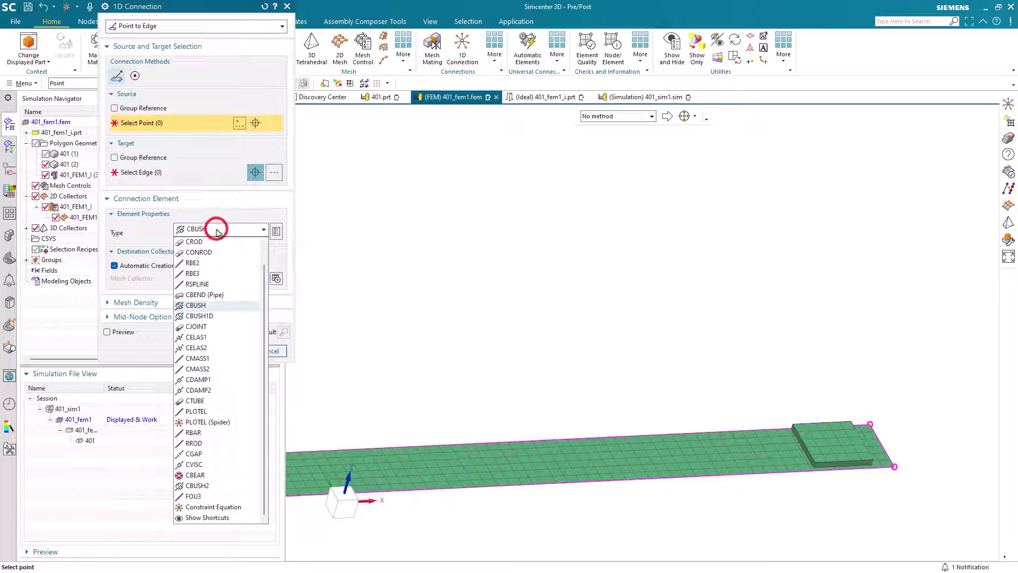
left_click(204, 272)
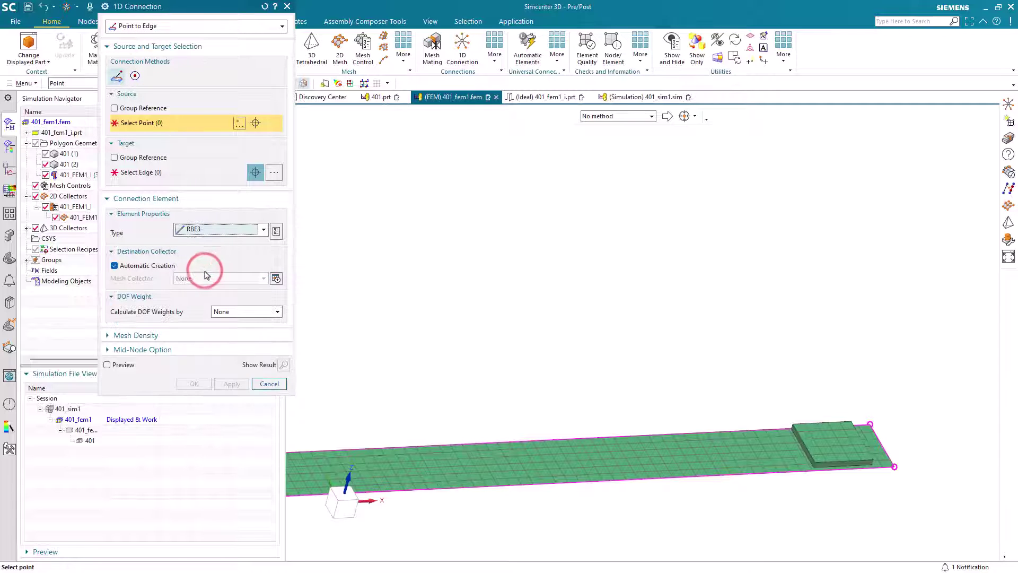
- Define the connection's source point at 50% between two diagonally opposite corners of the small plate, one on its bottom and one on its top
scroll(862, 461, "up", 6)
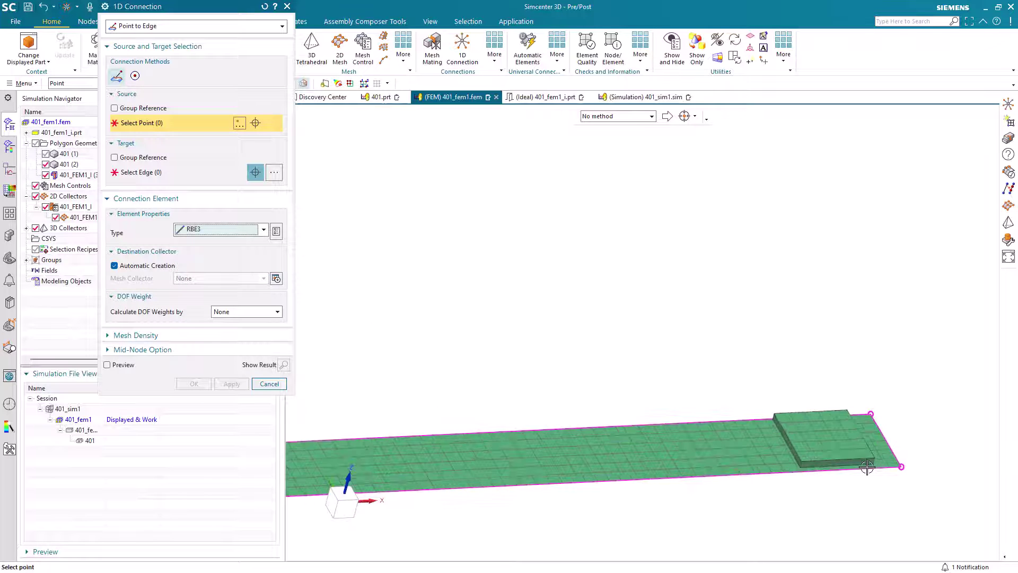
middle_click_drag(834, 465, 825, 449)
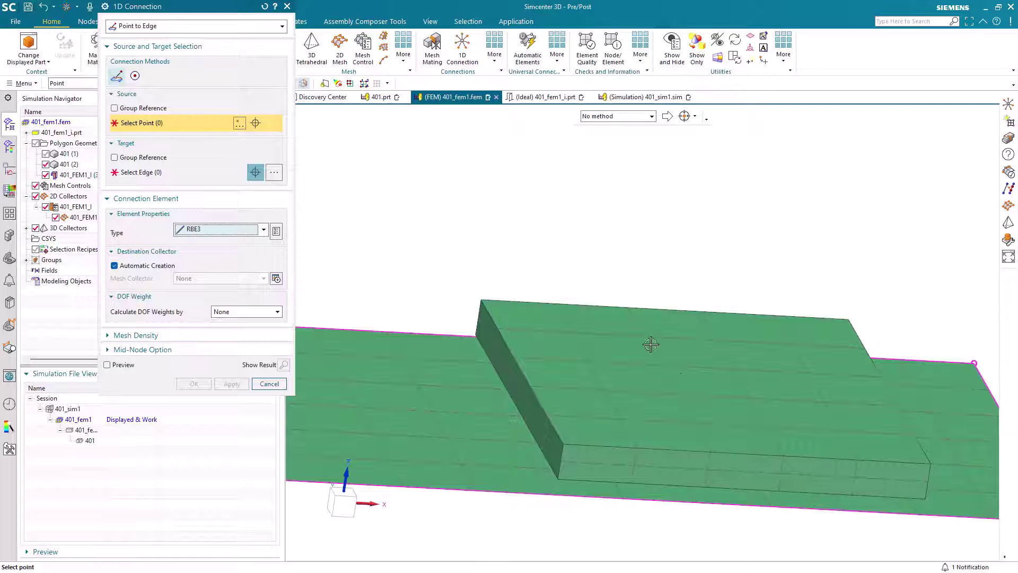
left_click(239, 124)
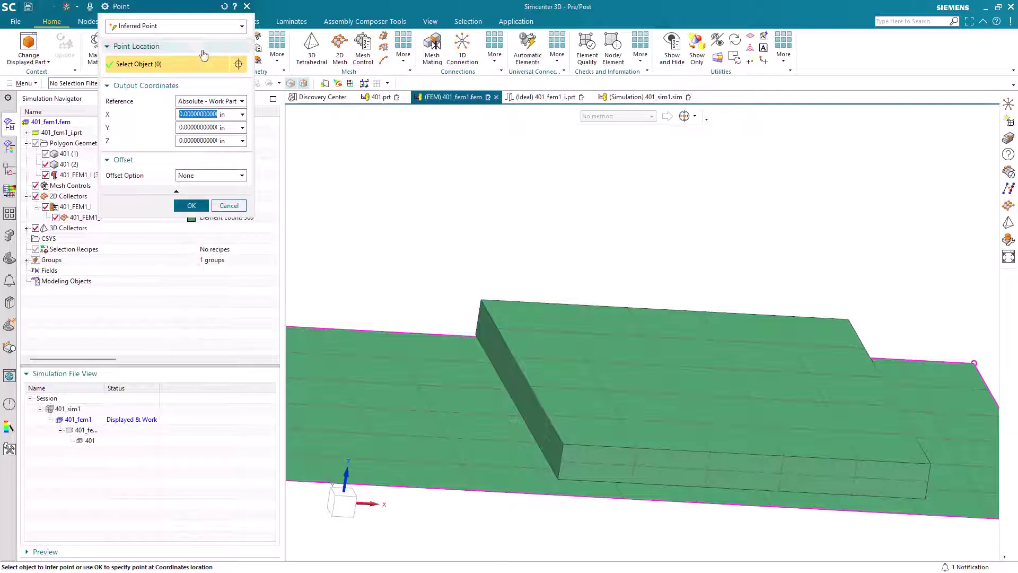
left_click(194, 31)
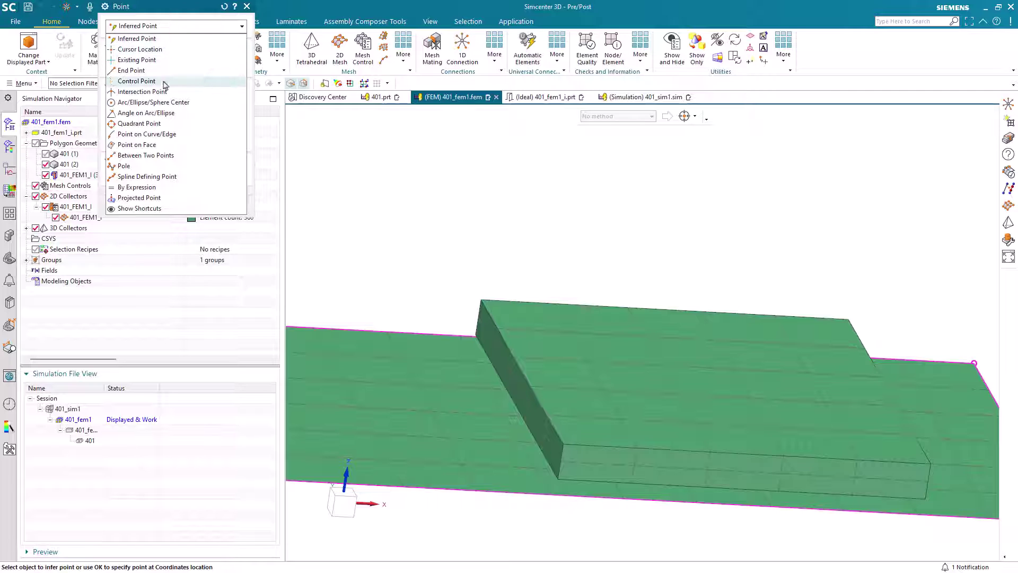
left_click(147, 155)
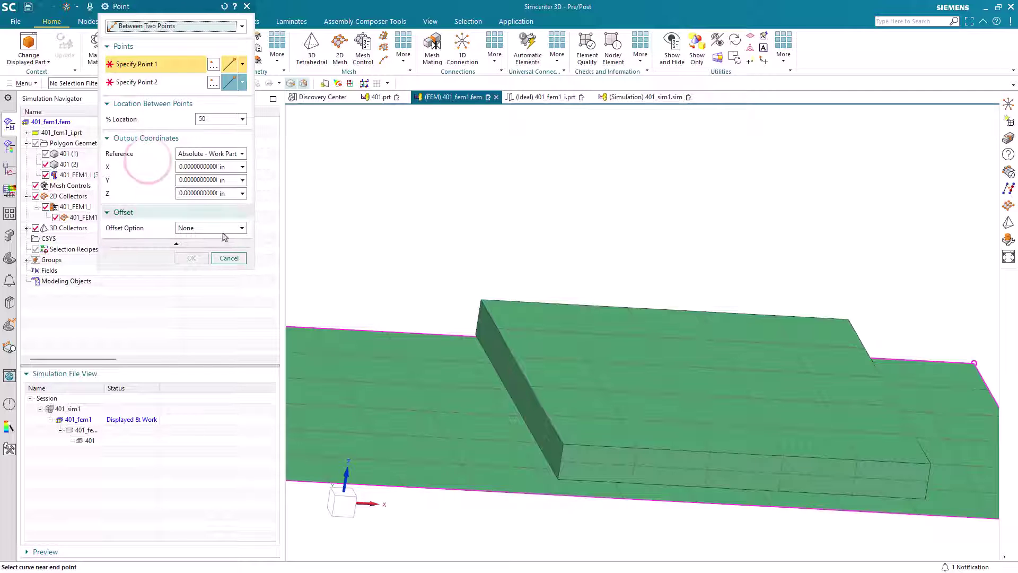
left_click(562, 481)
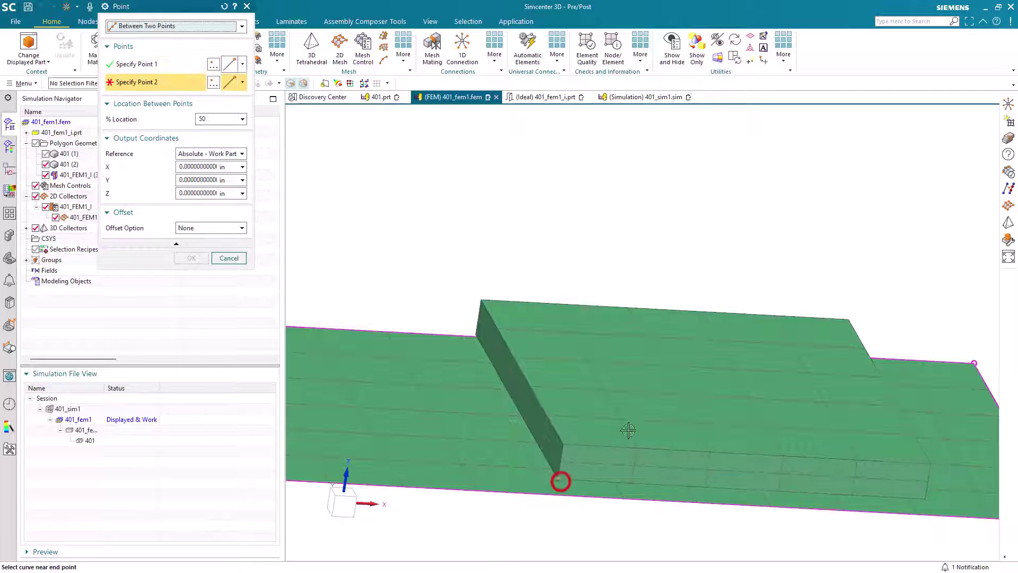
left_click(853, 324)
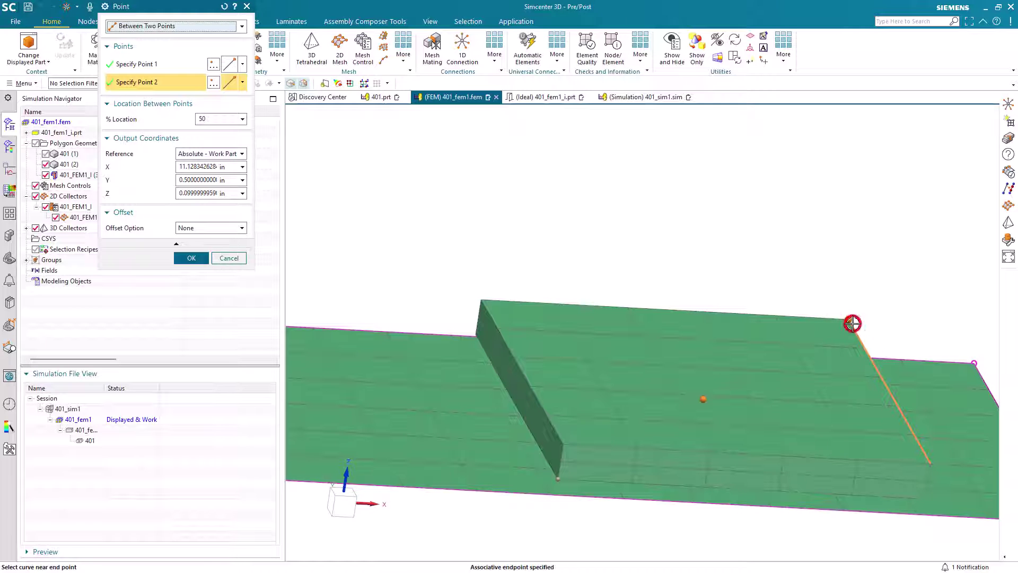
left_click(192, 258)
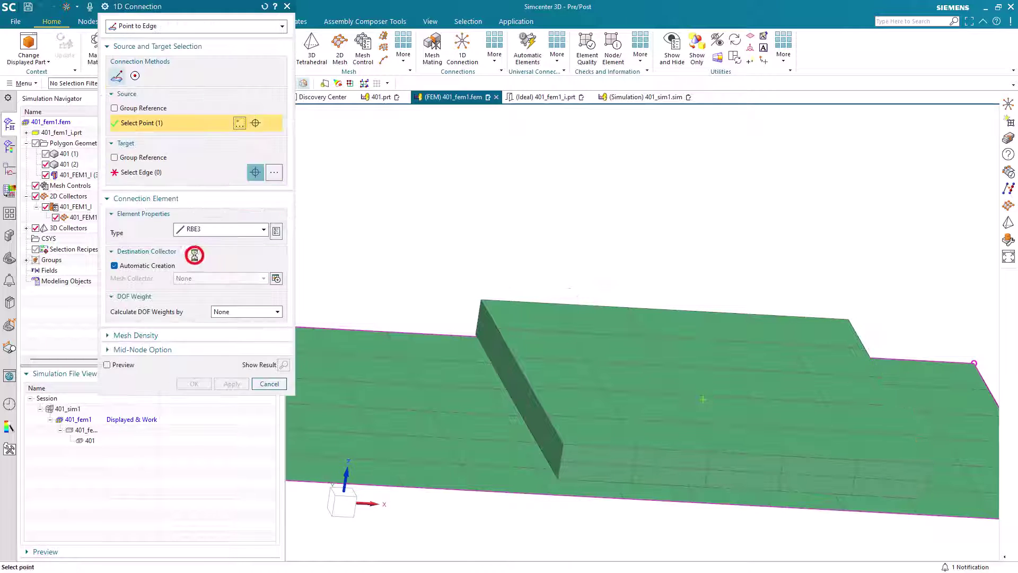
- Select the small plate's four vertical corner edges as the targets and create the RBE3 connection
left_click(480, 316)
left_click(558, 466)
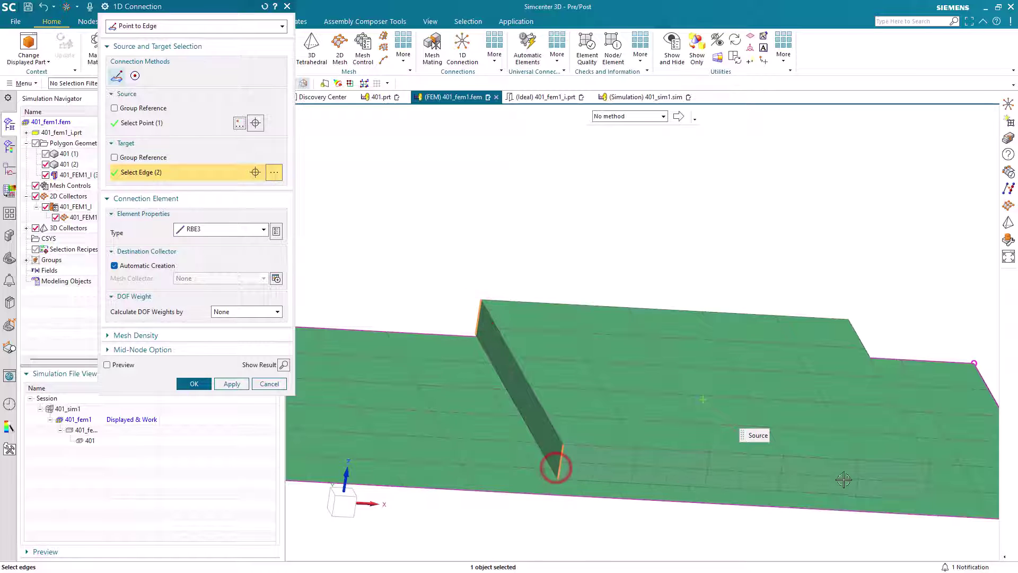
left_click(926, 481)
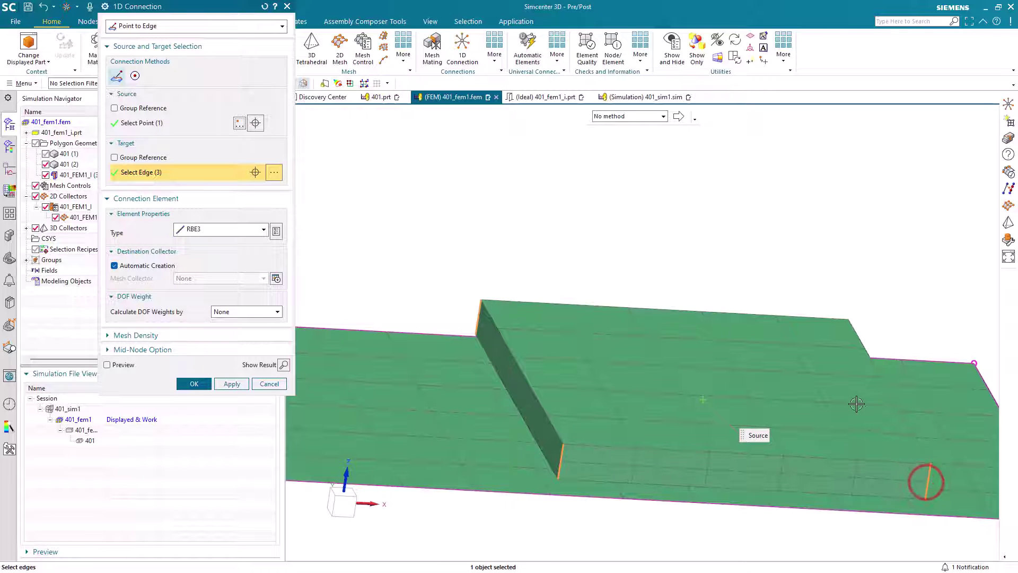
middle_click_drag(852, 403, 833, 359)
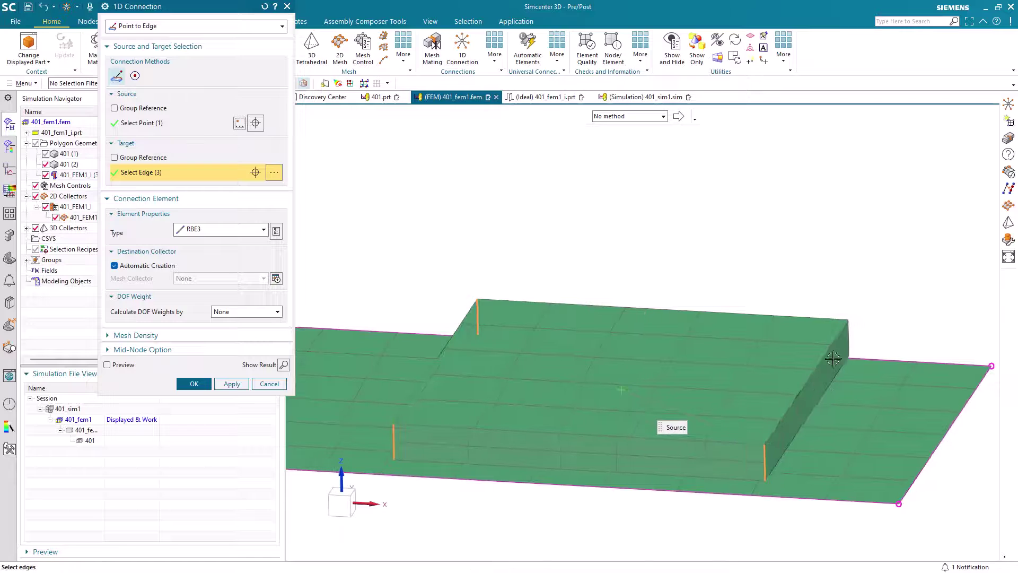
left_click(849, 331)
left_click(195, 384)
- Show the FEM in wireframe and examine the RBE3 connection inside the small plate
right_click(391, 244)
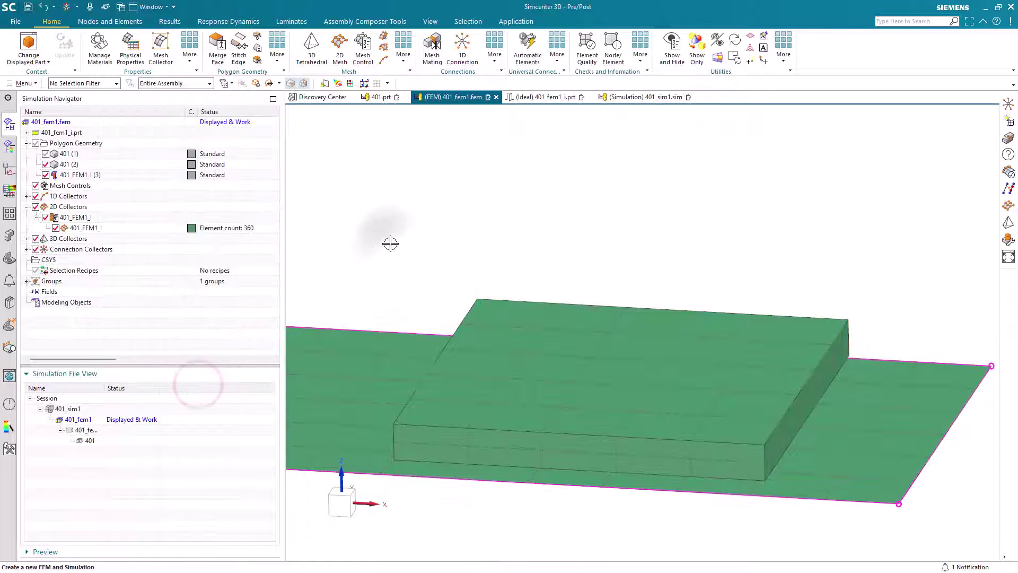
left_click(391, 260)
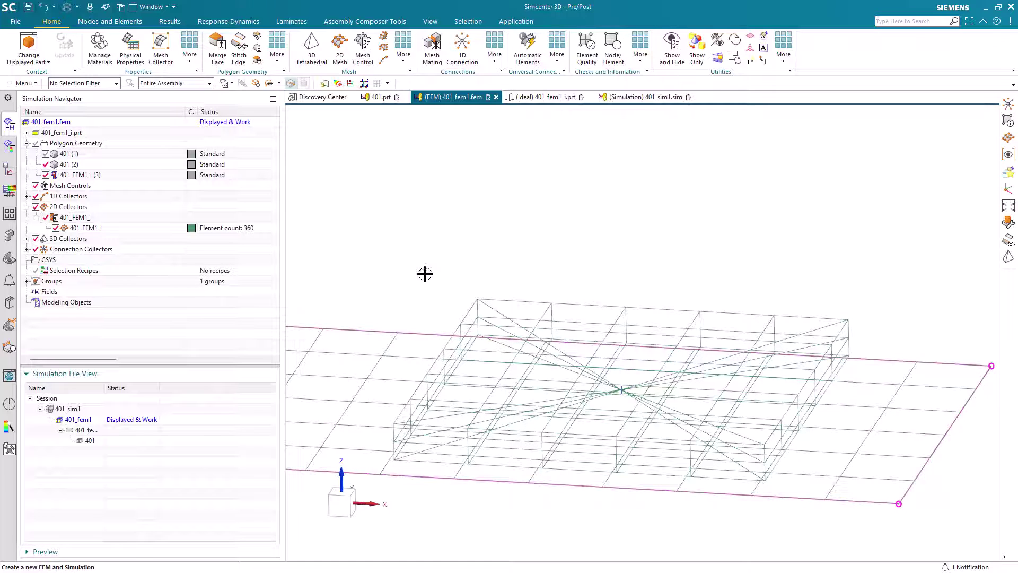
middle_click_drag(551, 333, 579, 328)
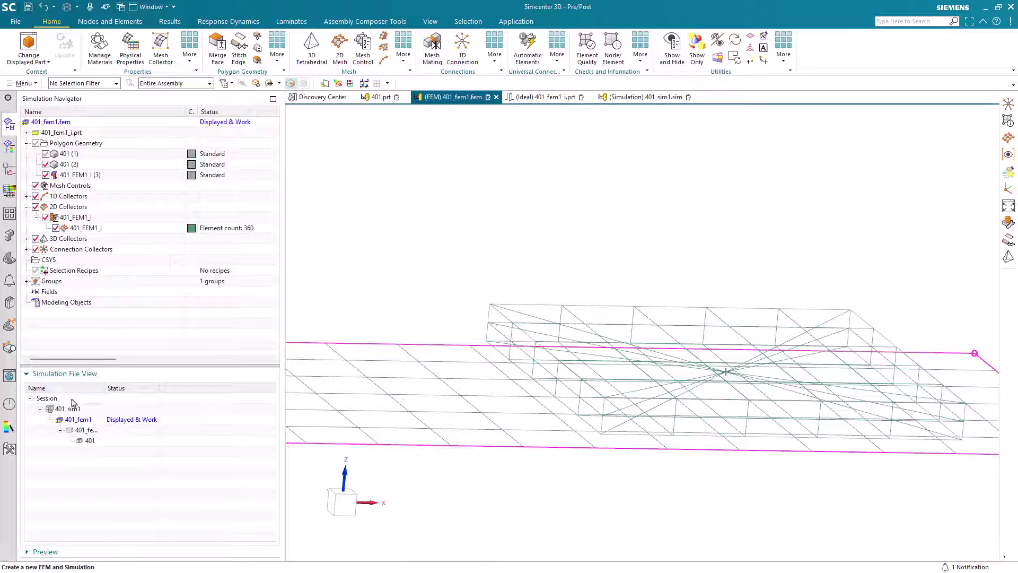
- Return to the 401_sim1 simulation and create a SOL 401 Multi-Step Nonlinear solution named 401 for the Simcenter Nastran structural analysis
double_click(70, 408)
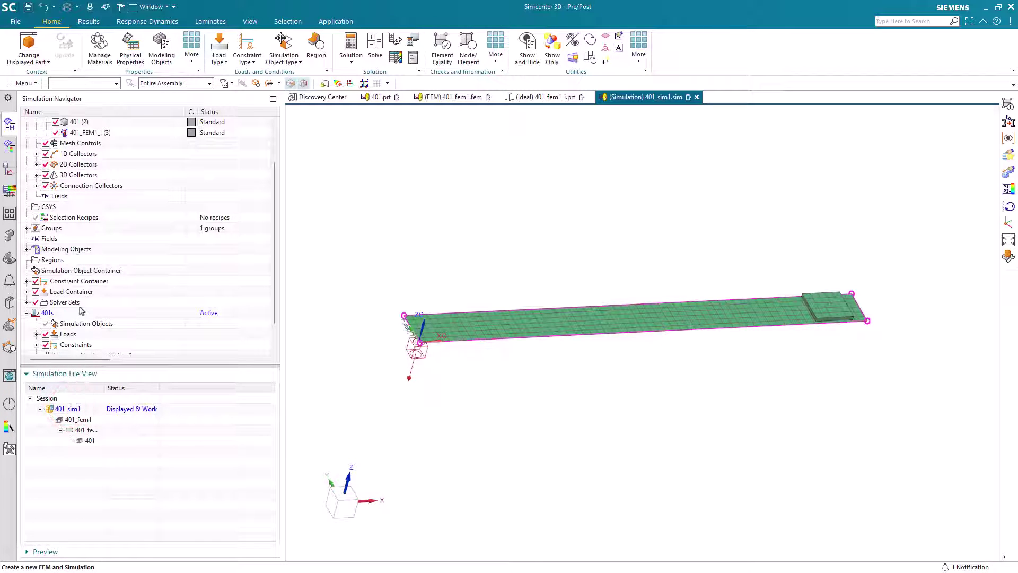
scroll(88, 242, "up", 2)
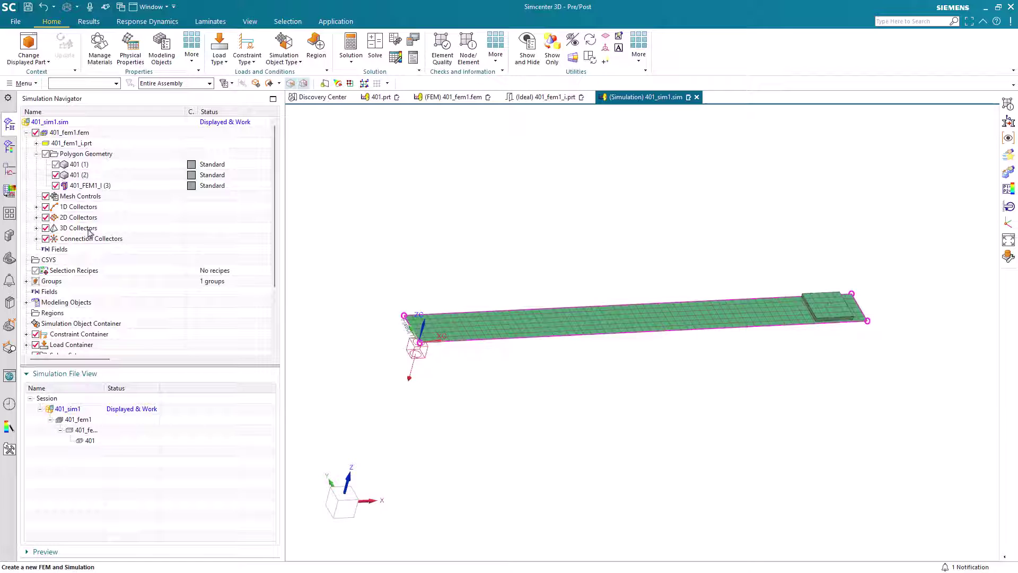
right_click(64, 125)
left_click(97, 154)
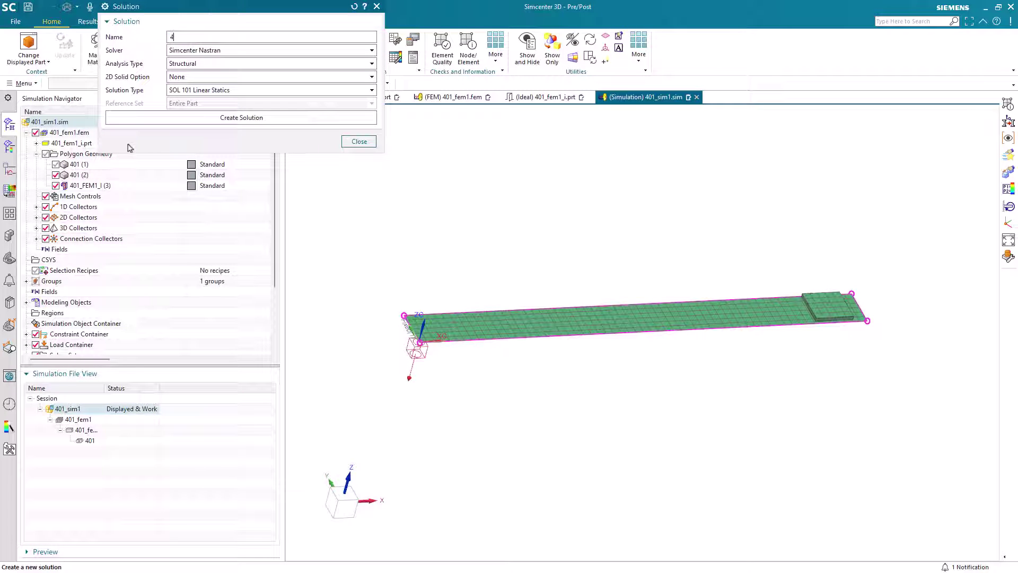
left_click(211, 90)
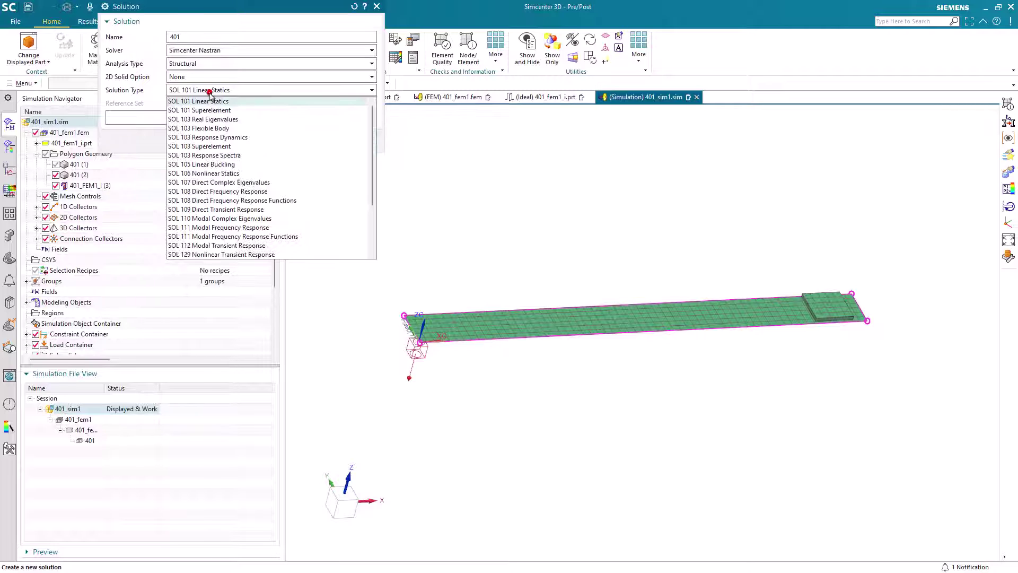
scroll(377, 138, "down", 3)
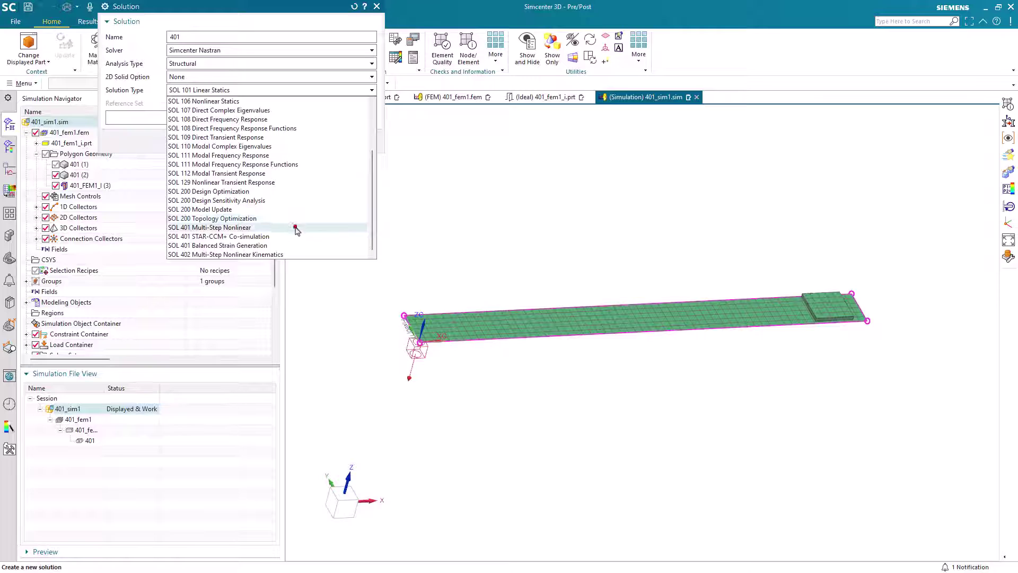
left_click(295, 227)
left_click(260, 119)
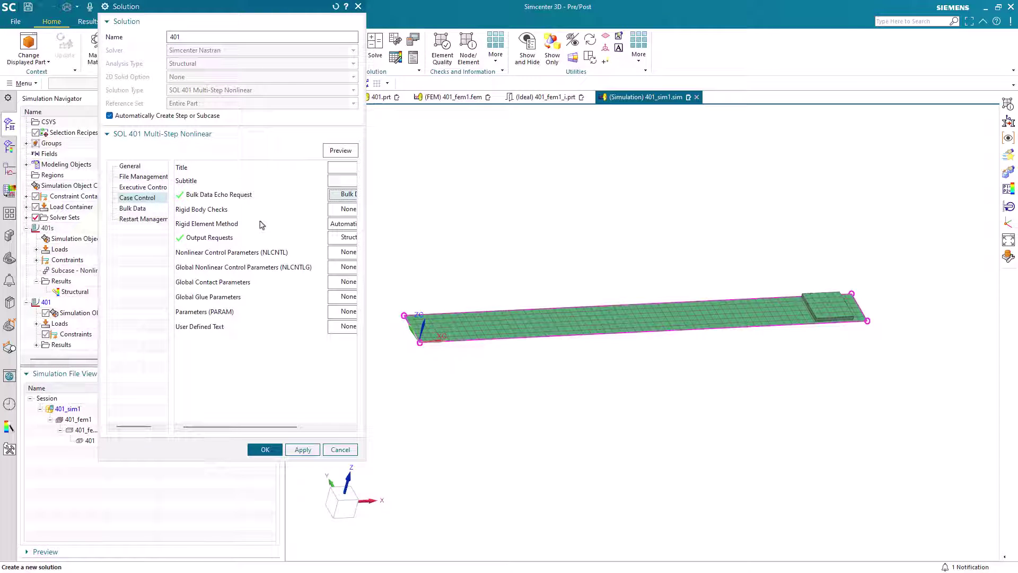
key("Return")
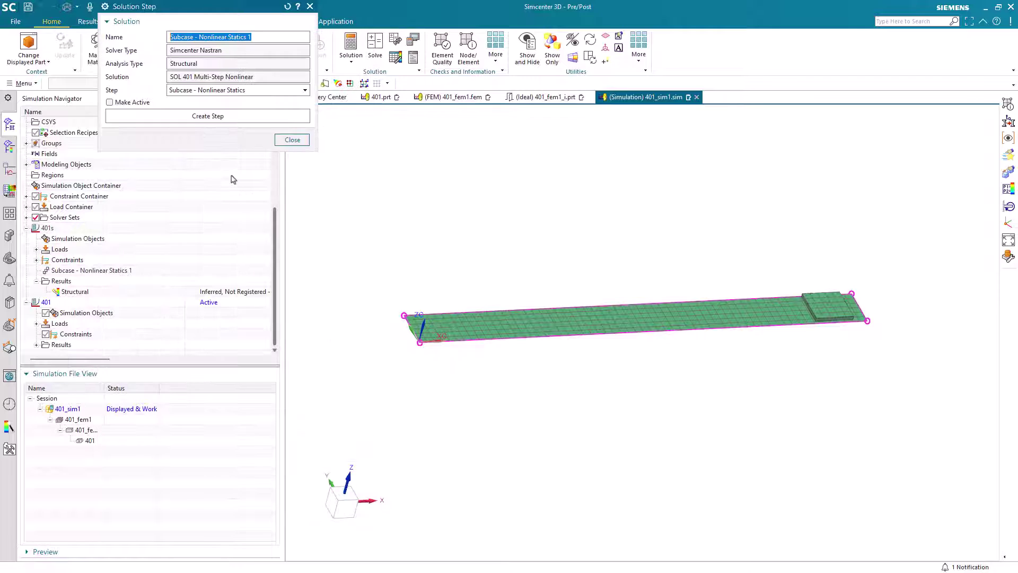
- Create a Nonlinear Dynamics subcase named g in the 401 solution with an end time of .001 s
left_click(214, 91)
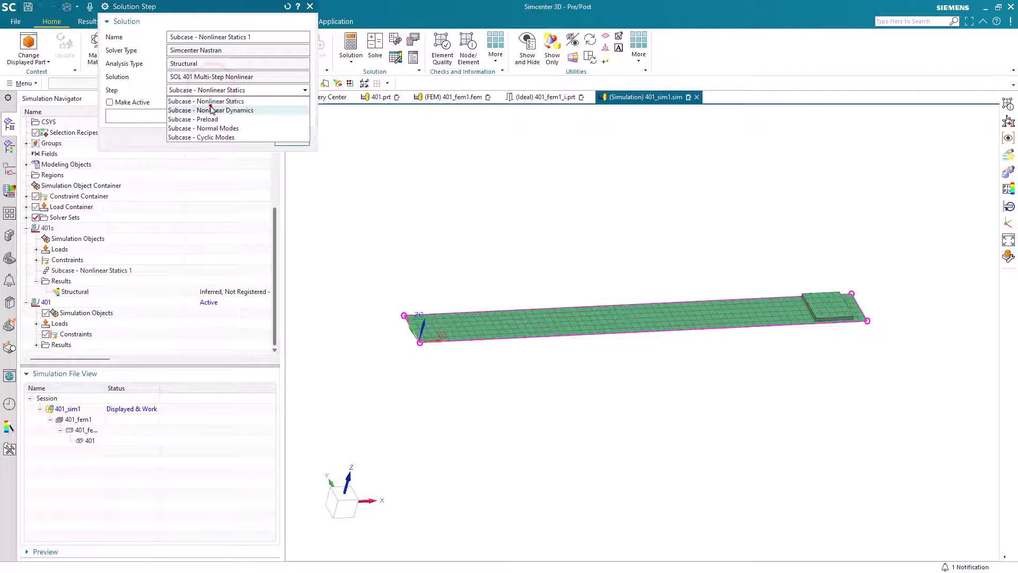
left_click(211, 107)
type("g")
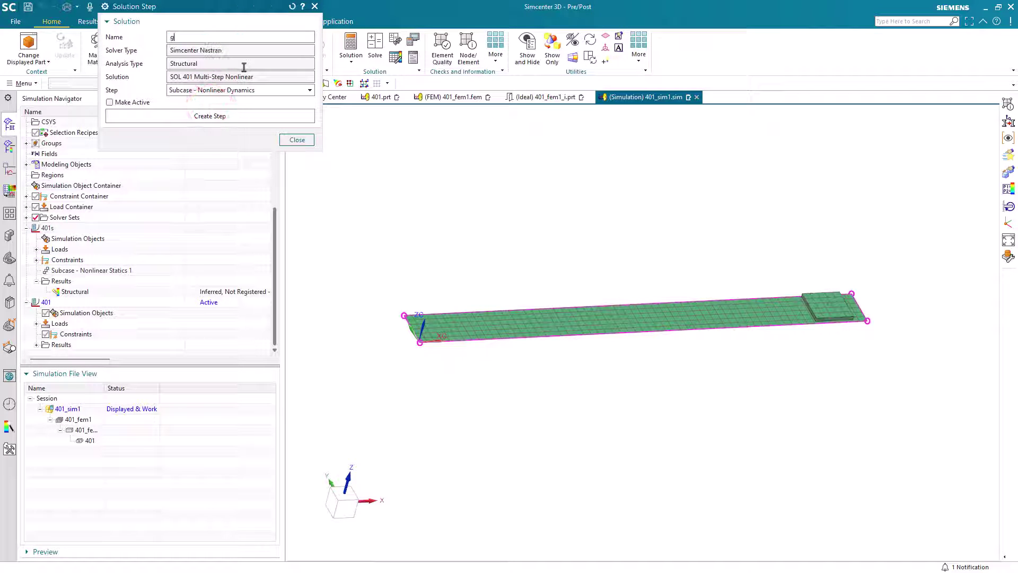
left_click(238, 116)
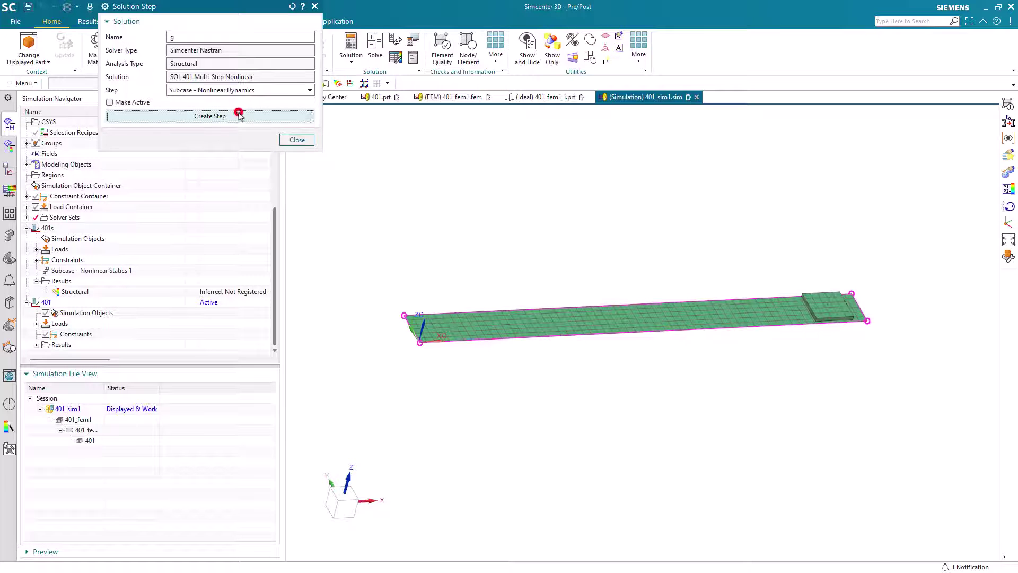
double_click(251, 256)
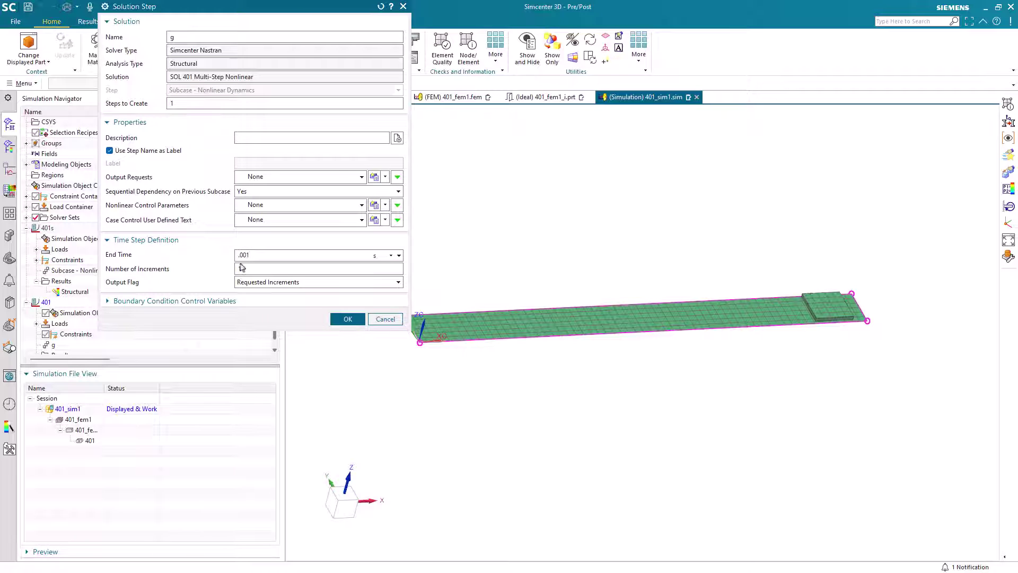
left_click(348, 320)
- Create a second Nonlinear Dynamics subcase named c in the 401 solution with an end time of .05 s
right_click(59, 301)
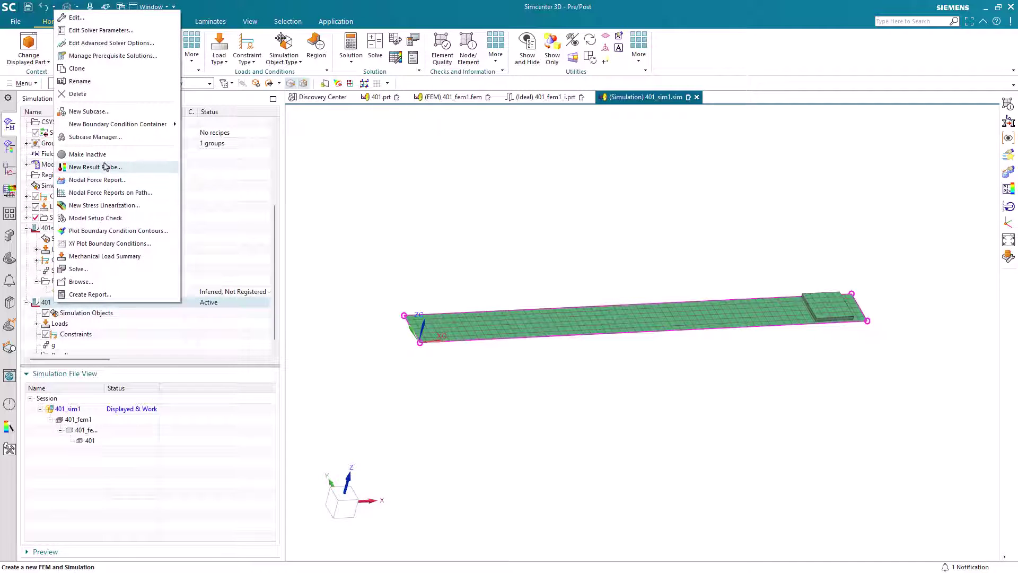
left_click(103, 111)
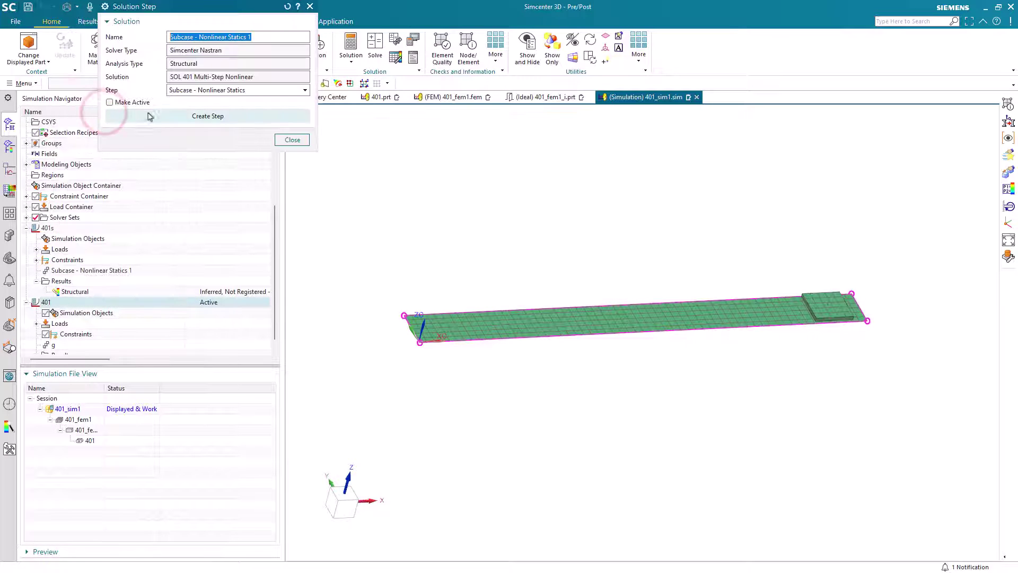
left_click(197, 91)
left_click(200, 104)
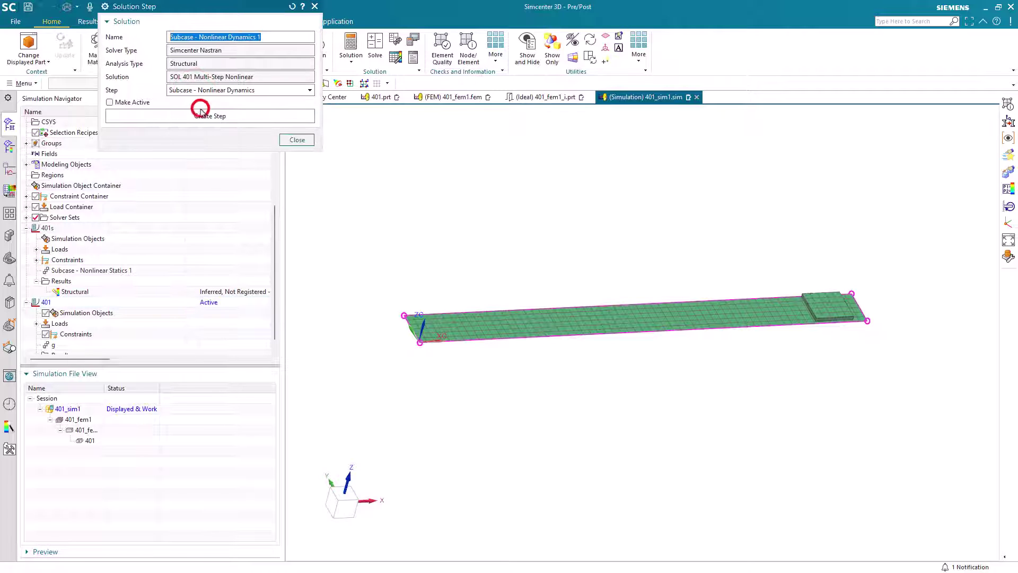
type("c")
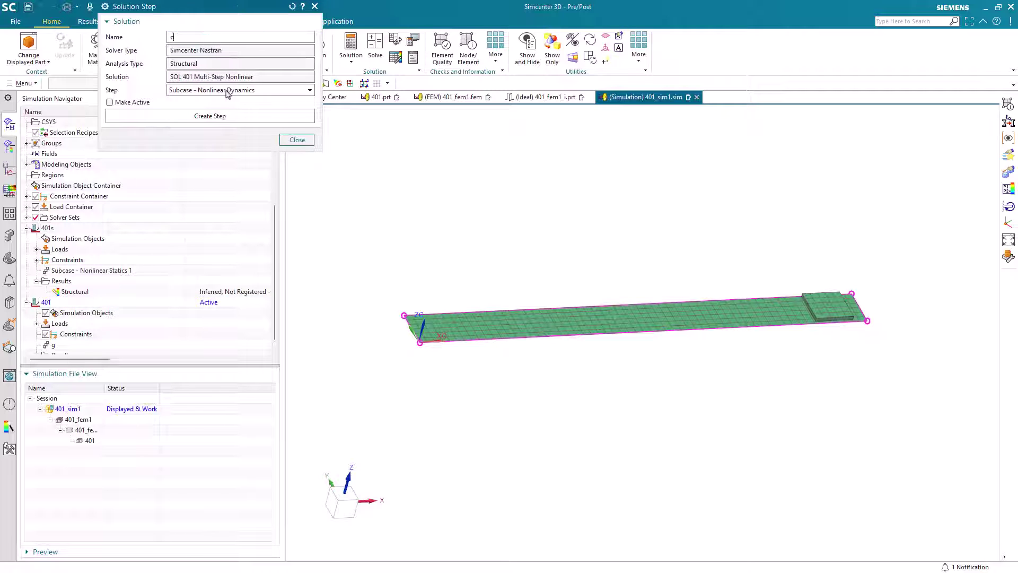
left_click(229, 119)
left_click_drag(251, 271, 236, 269)
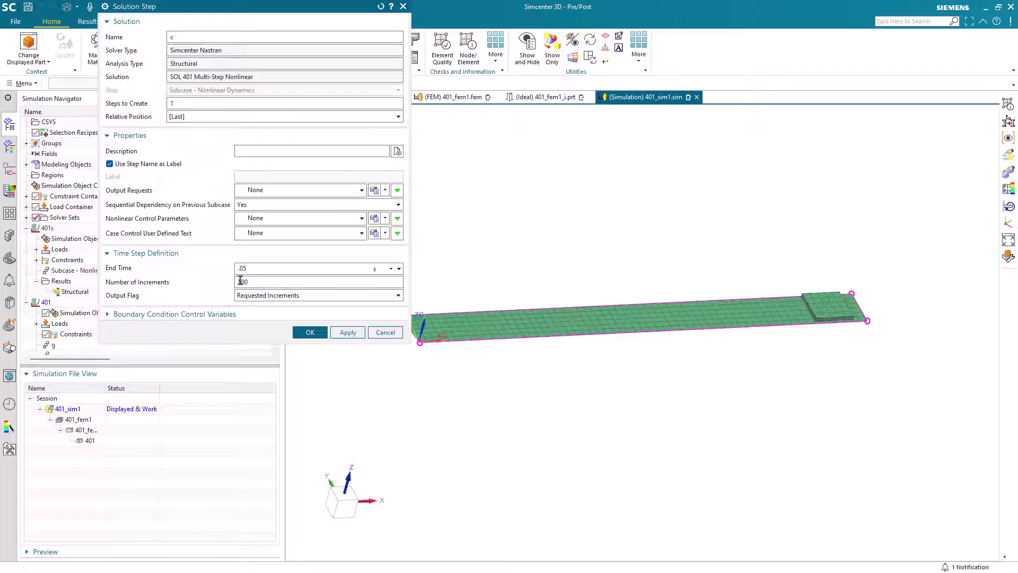
left_click(306, 333)
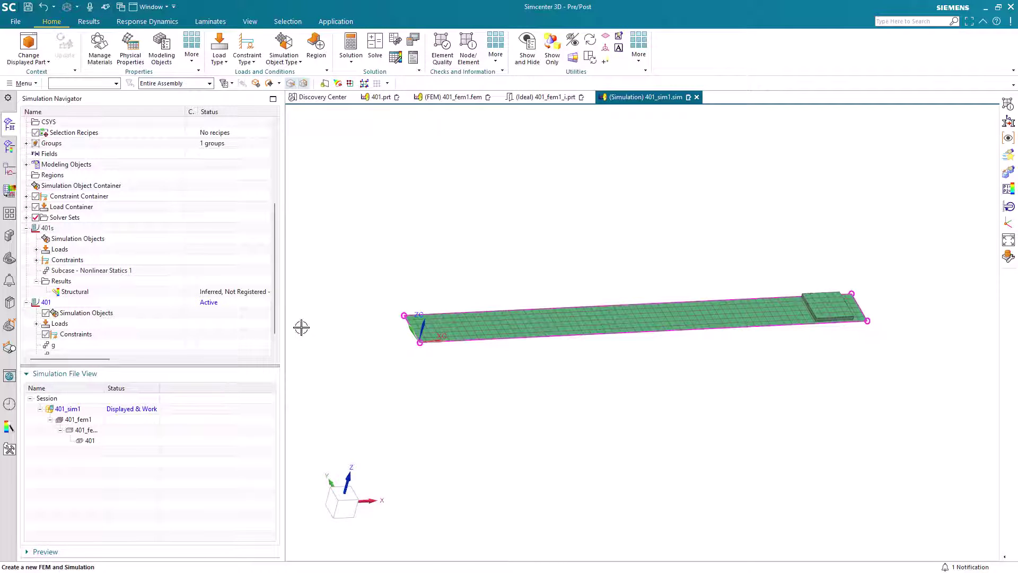
- Add the existing Fixed(1) constraint and Gravity(1) load to the active 401 solution and list its loads and constraints
left_click_drag(276, 319, 276, 329)
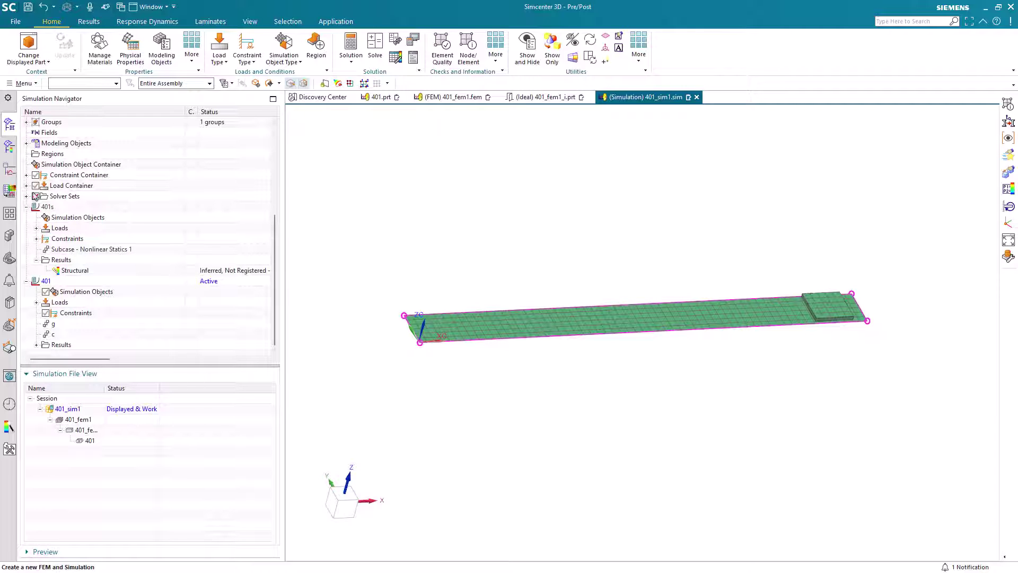
left_click(26, 185)
left_click(26, 175)
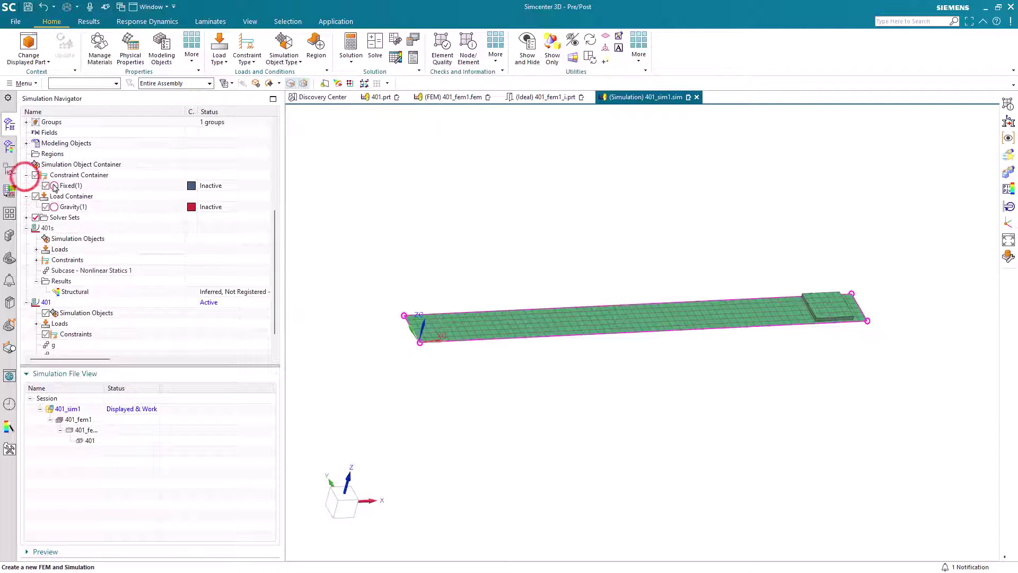
right_click(64, 188)
left_click(106, 264)
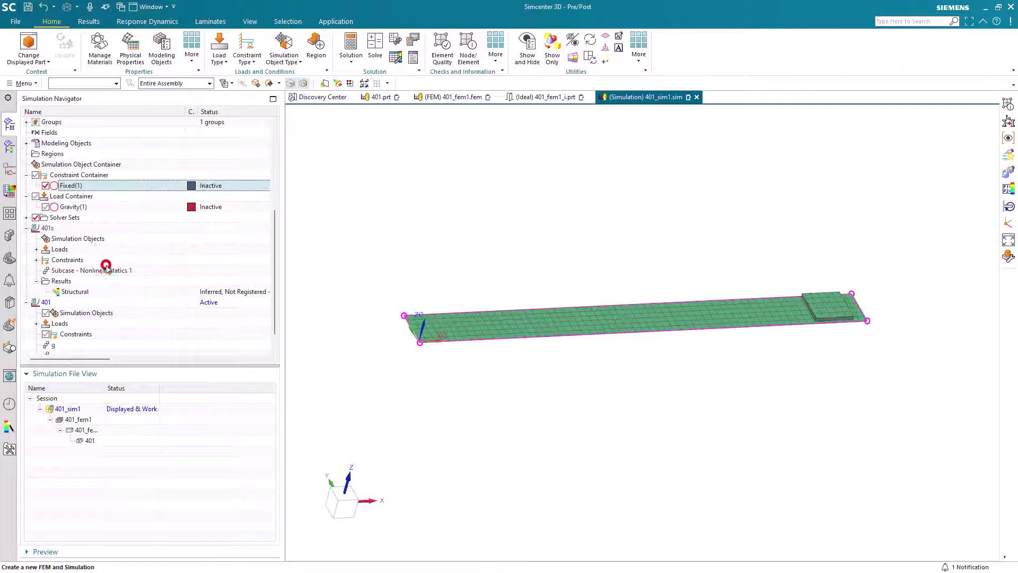
right_click(67, 206)
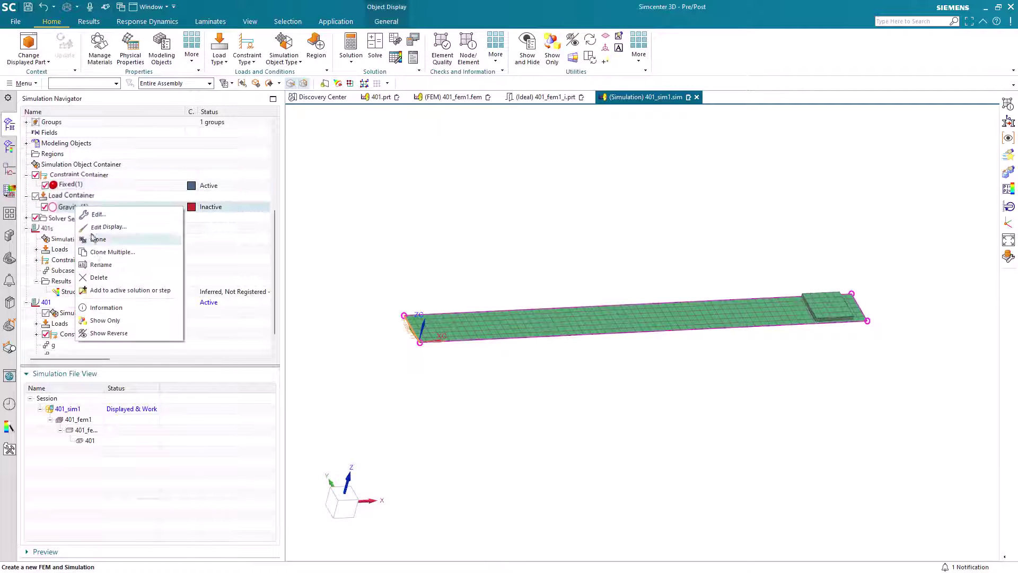
left_click(113, 289)
scroll(80, 297, "down", 1)
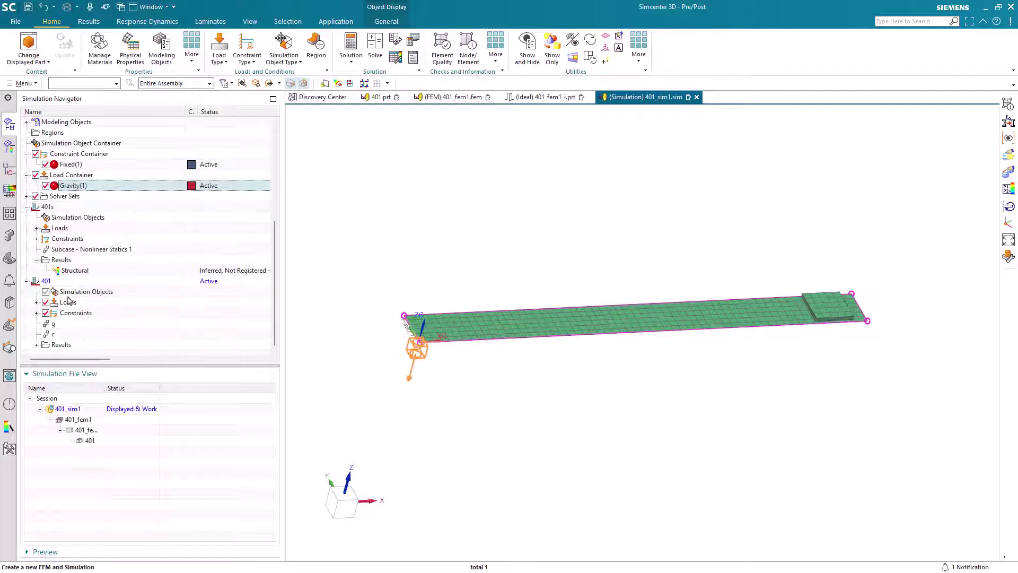
left_click(36, 303)
left_click(37, 334)
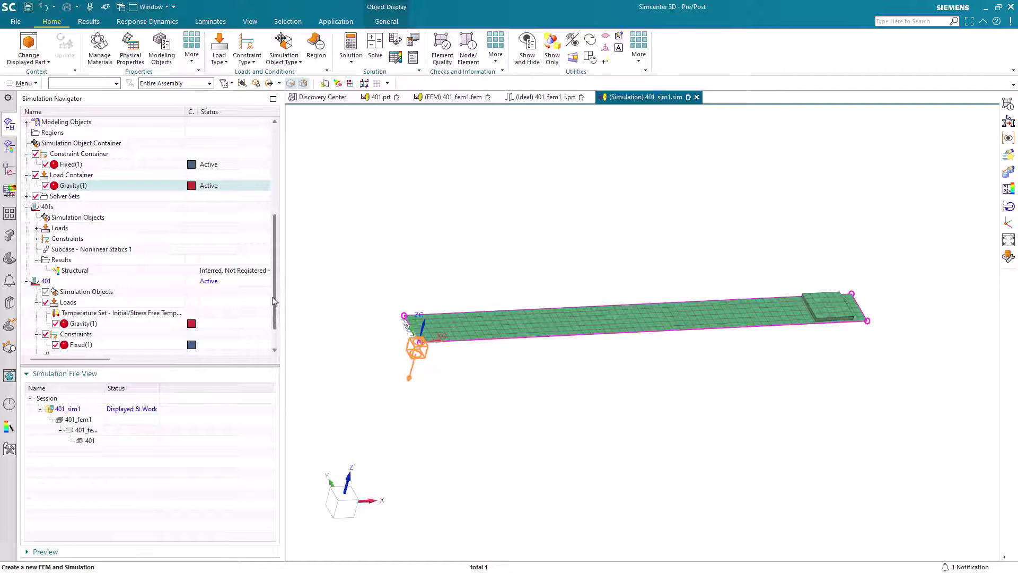
scroll(270, 299, "down", 1)
- Activate subcase g and start a Translational Components - Field enforced displacement constraint on the long plate's mesh
left_click(53, 324)
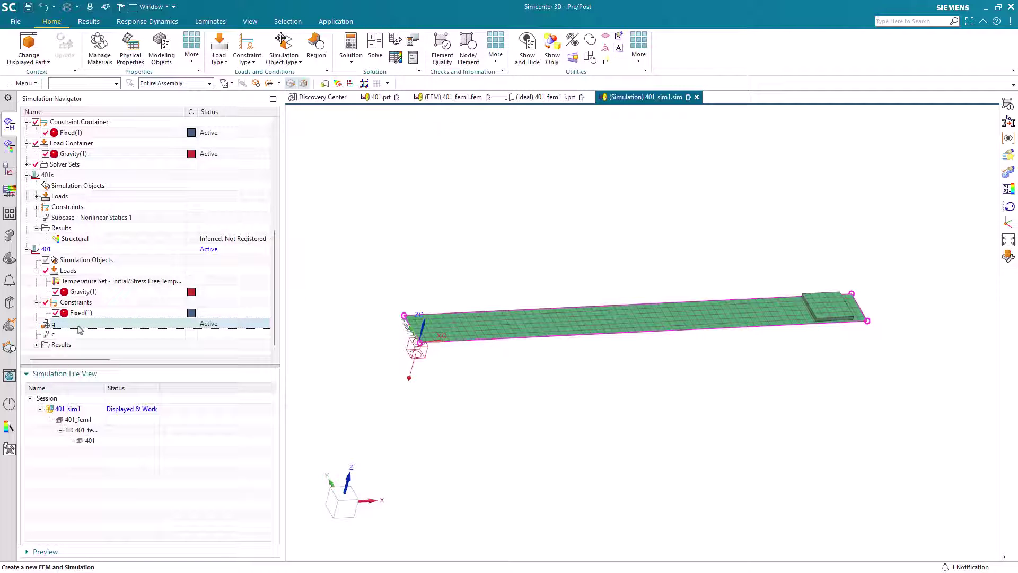
left_click(248, 51)
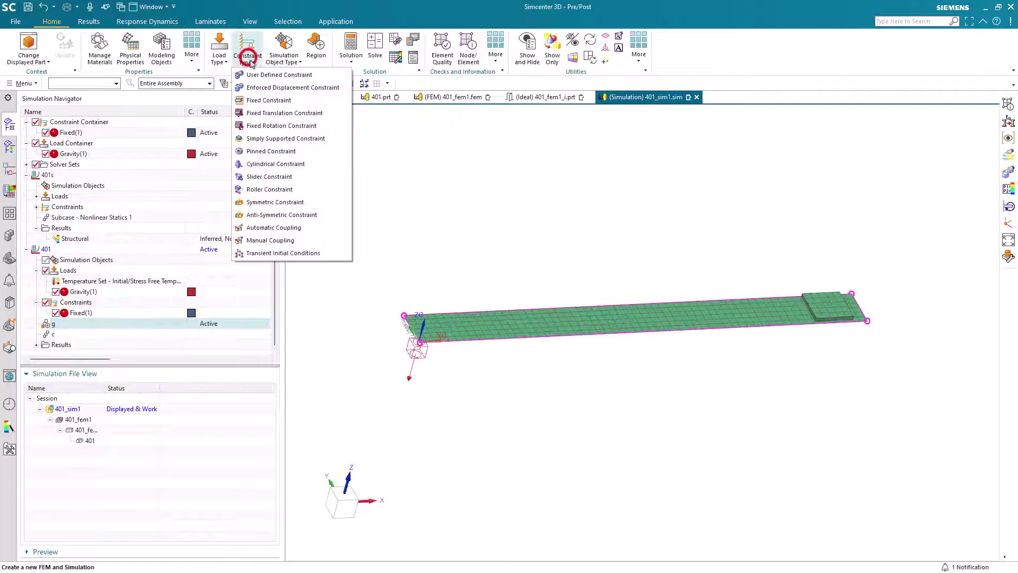
left_click(260, 88)
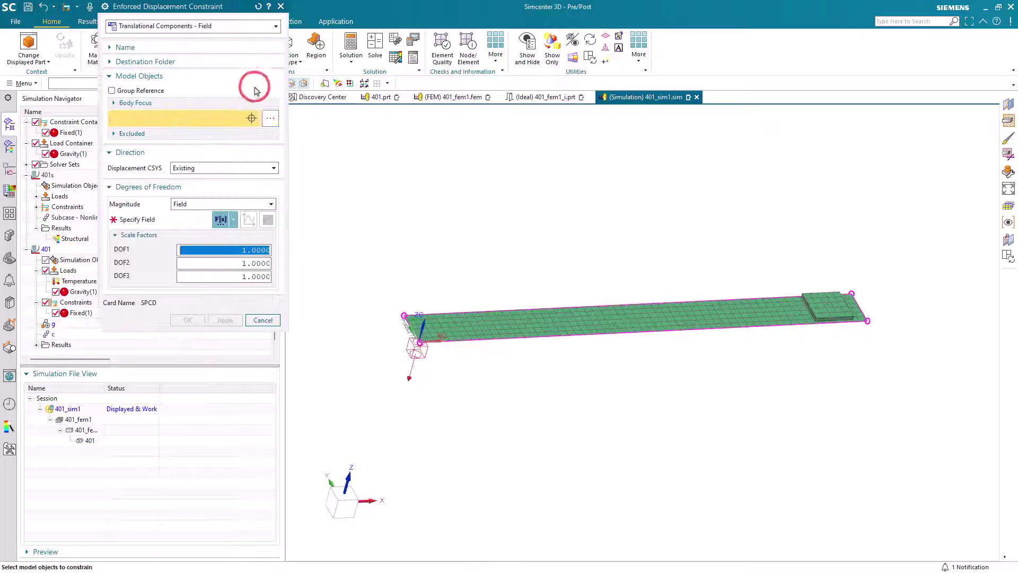
left_click(211, 29)
left_click(209, 27)
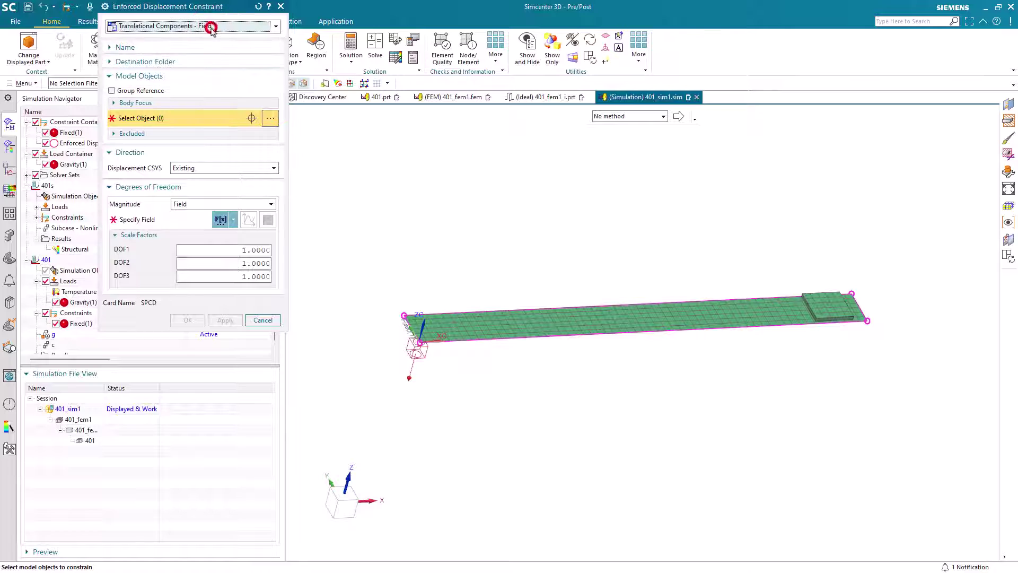
left_click(92, 85)
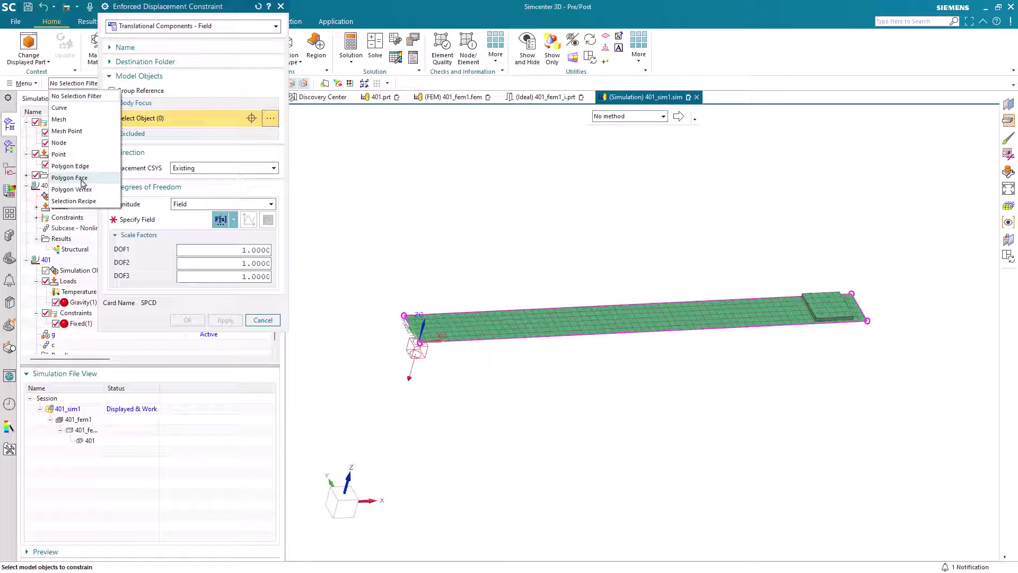
left_click(65, 120)
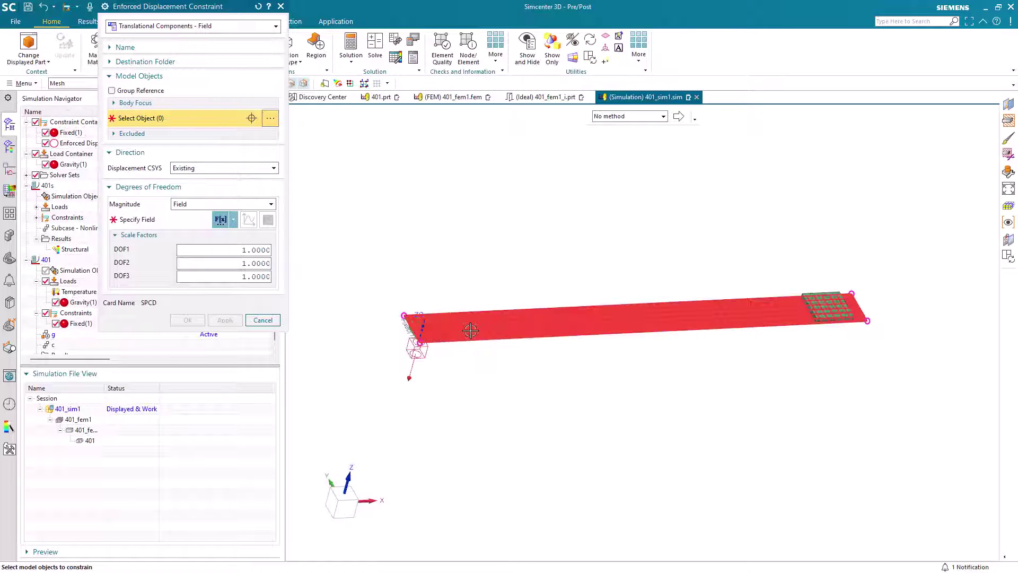
left_click(467, 330)
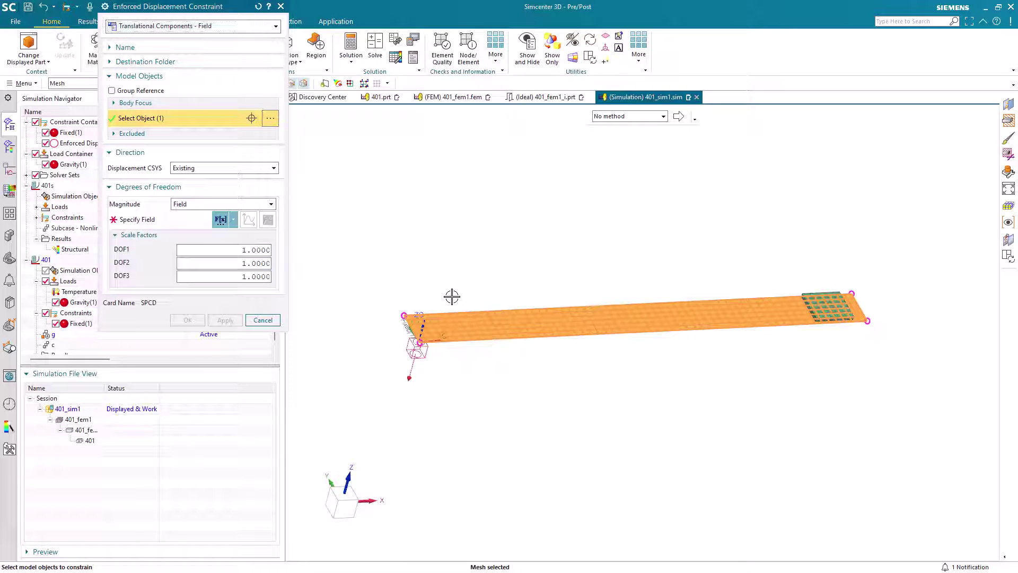
- Start a new table field for the enforced displacement magnitude with a Cartesian independent domain
left_click(234, 222)
left_click(223, 271)
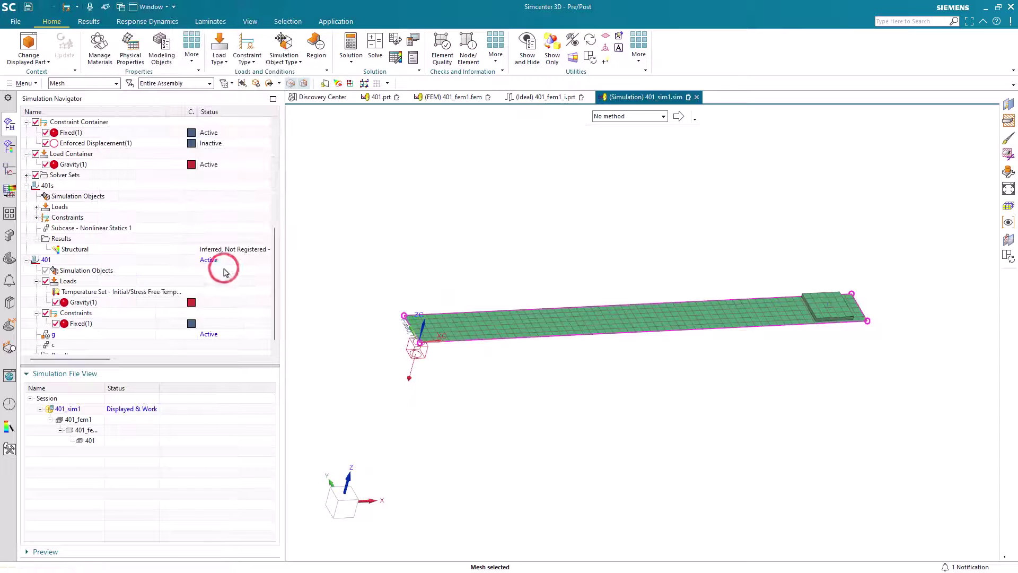
left_click(397, 62)
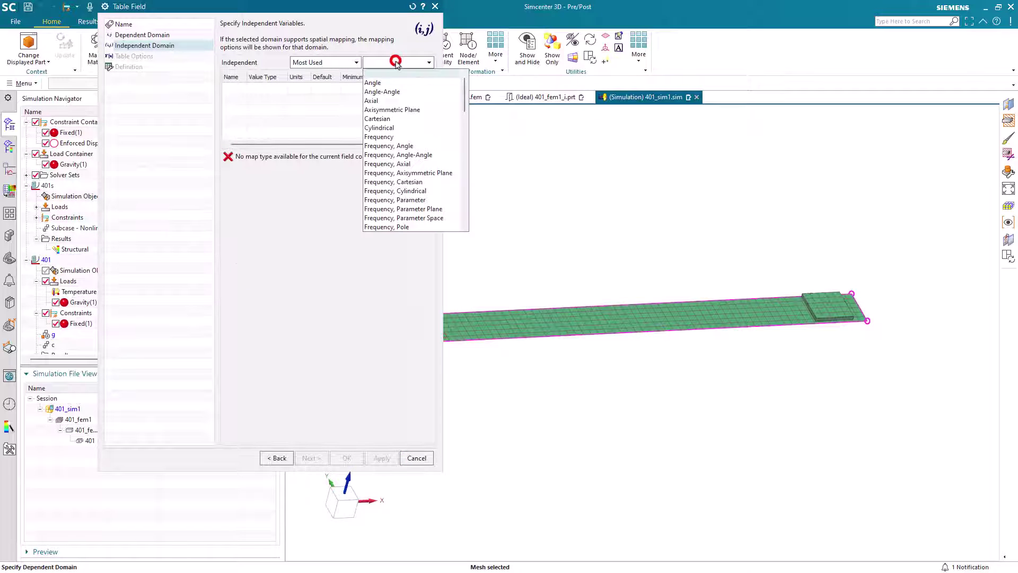
left_click(394, 119)
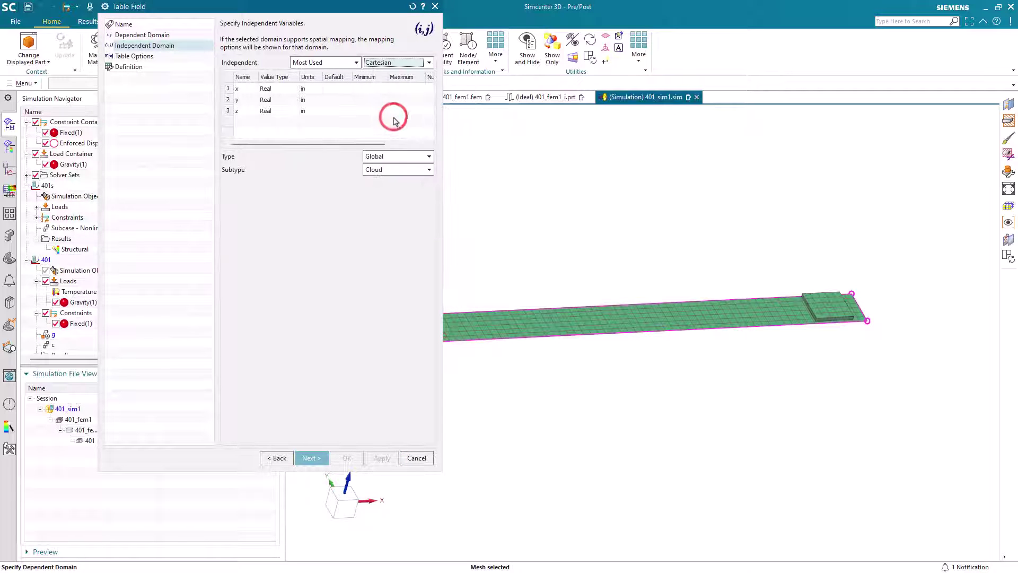
left_click(311, 458)
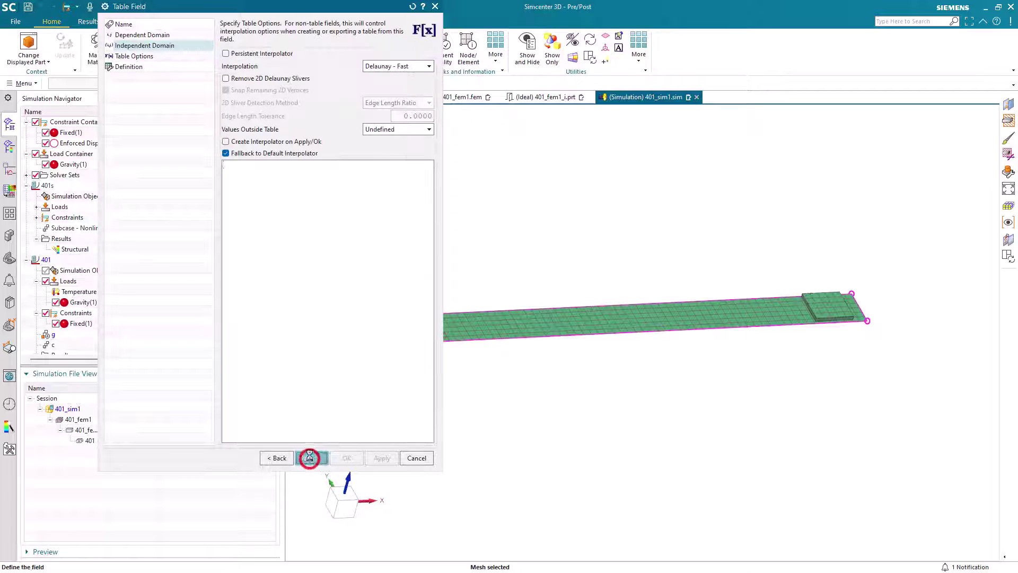
- Set the table field's interpolation to Nearest Neighbor and its duplicate values handling to Average
left_click(409, 67)
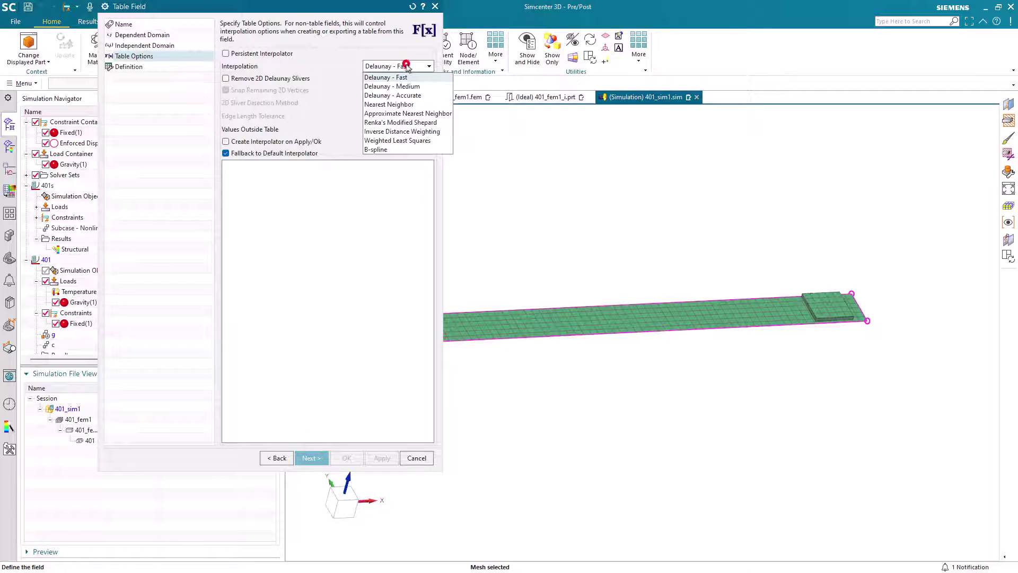
left_click(399, 104)
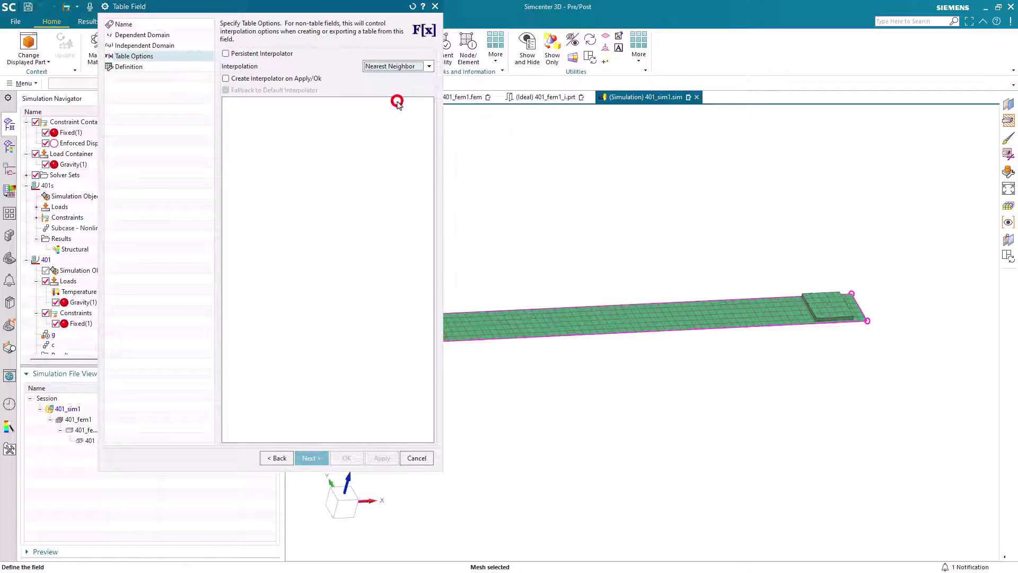
left_click(311, 460)
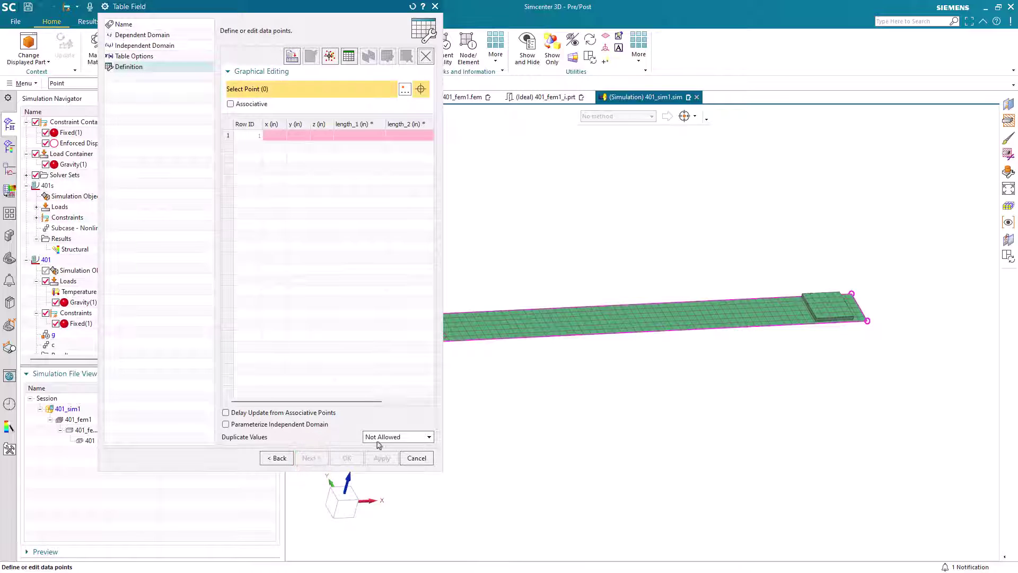
left_click(378, 443)
left_click(387, 455)
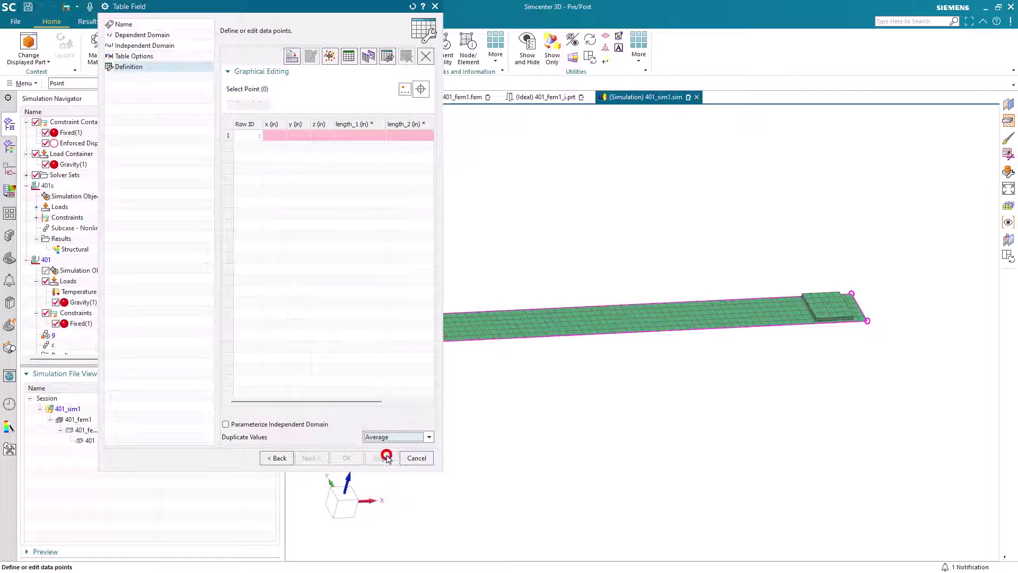
- Import disp.csv as the table field's data and create the enforced displacement constraint in subcase g with that field
left_click(293, 56)
left_click(242, 37)
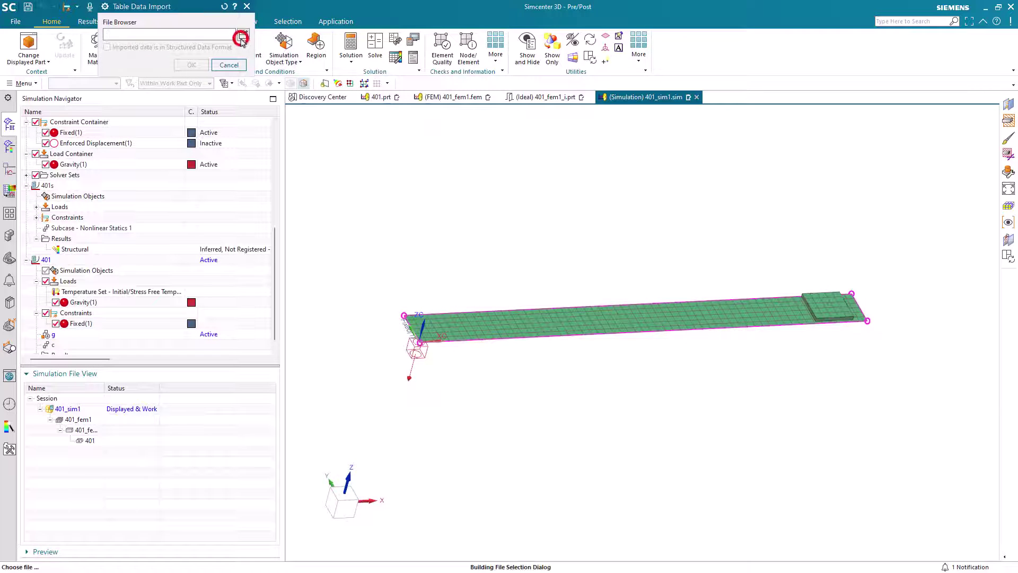
left_click(485, 307)
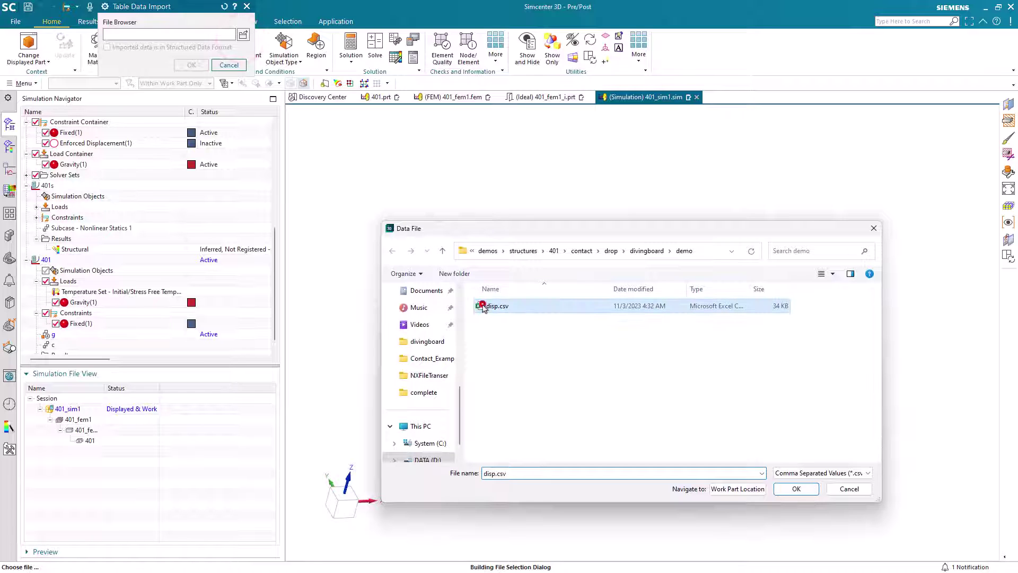
left_click(790, 488)
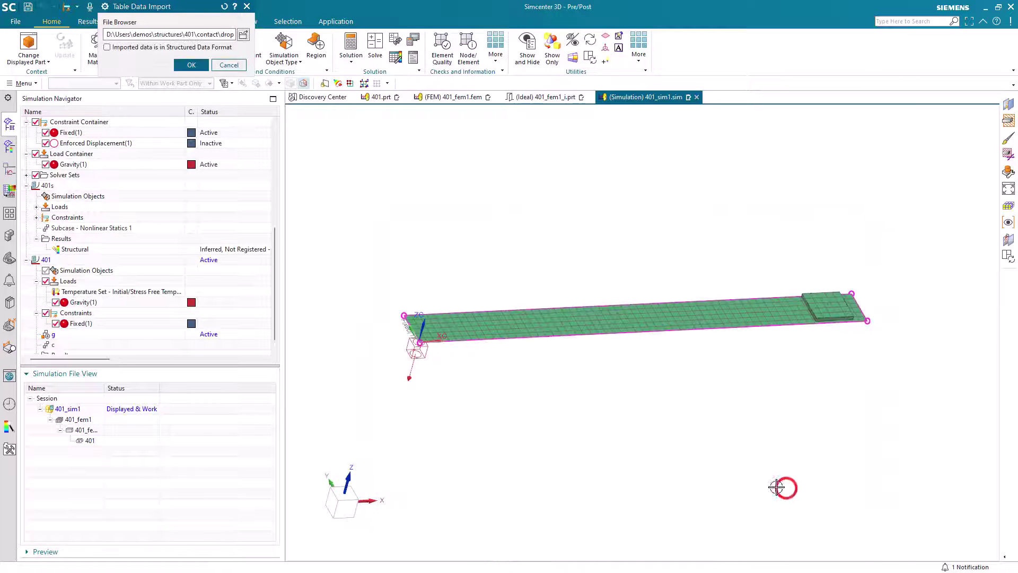
left_click(192, 65)
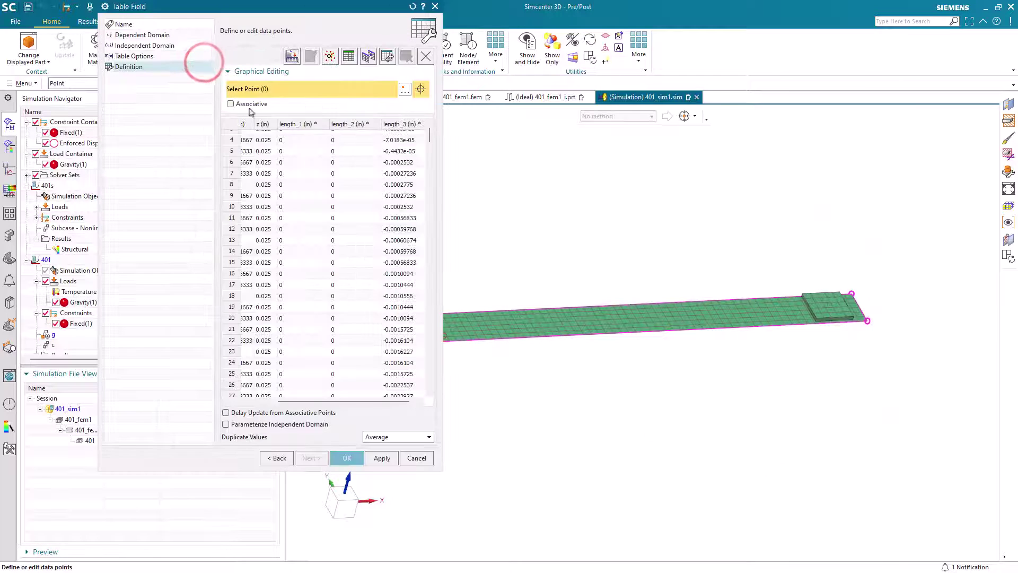
left_click_drag(442, 182, 632, 209)
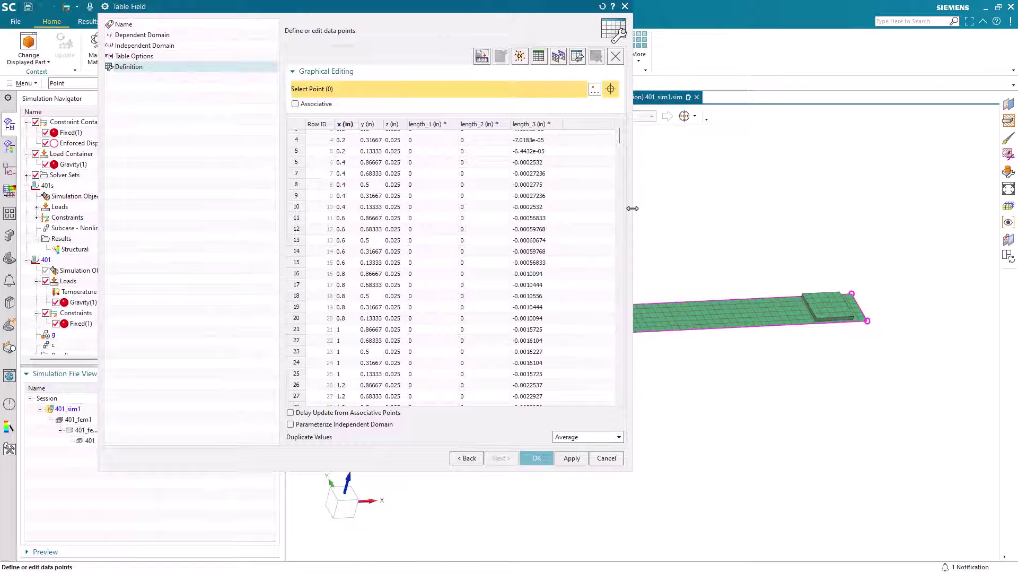
left_click(537, 458)
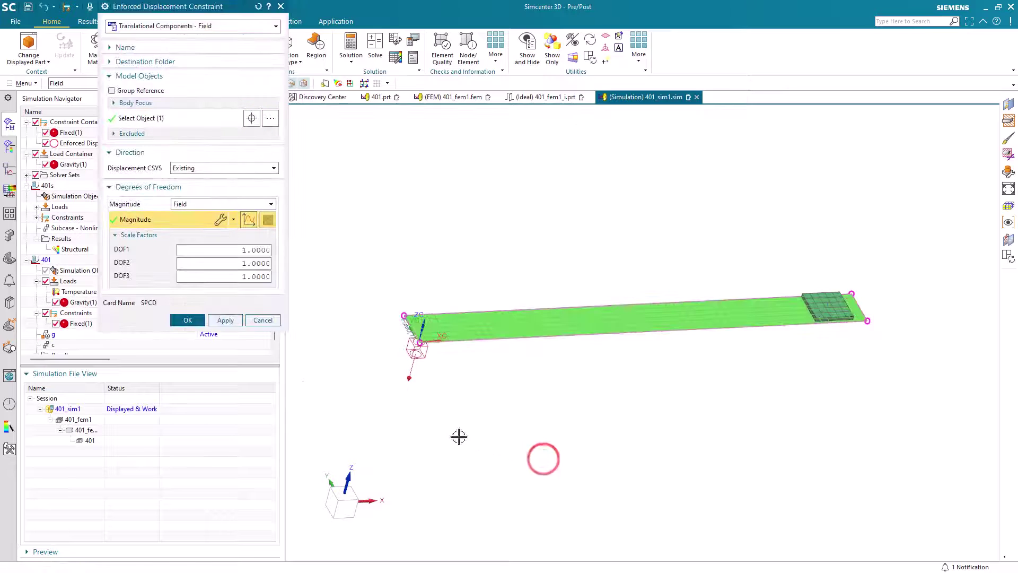
left_click(183, 322)
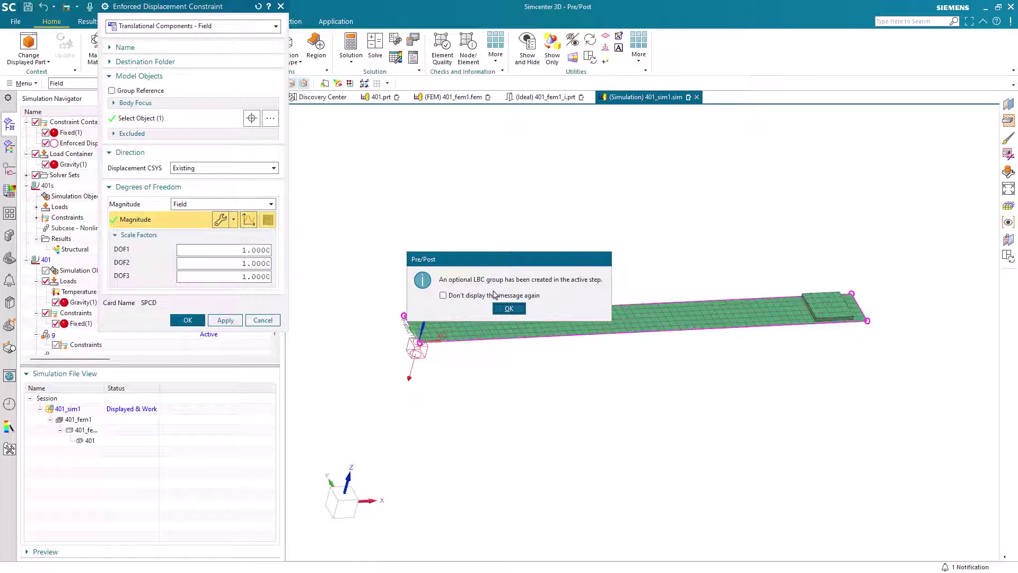
left_click(507, 309)
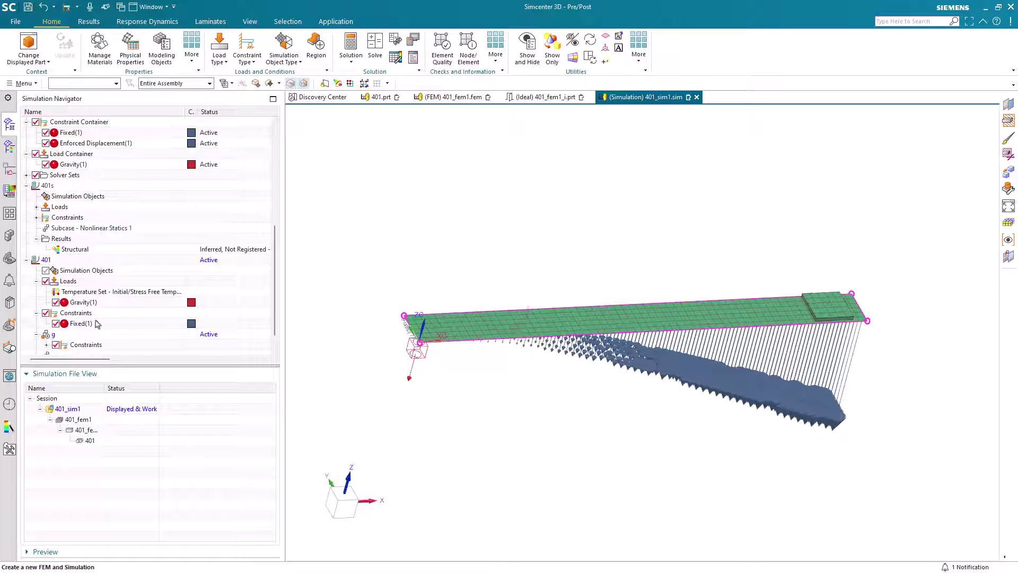
- Plot the magnitude contours of the enforced displacement constraint in subcase g, and return to the model display
scroll(86, 321, "down", 1)
left_click(46, 324)
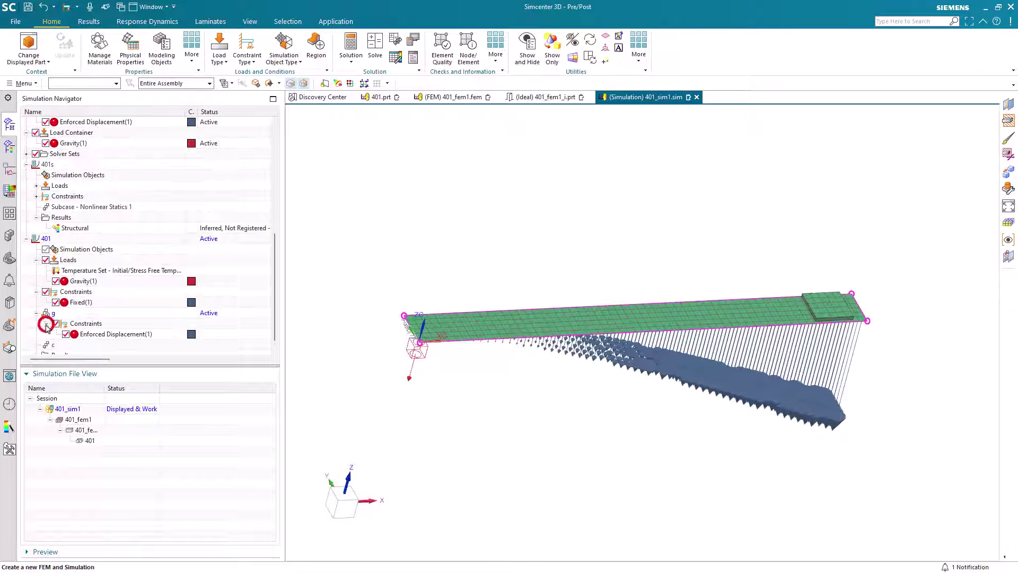
right_click(93, 337)
left_click(125, 397)
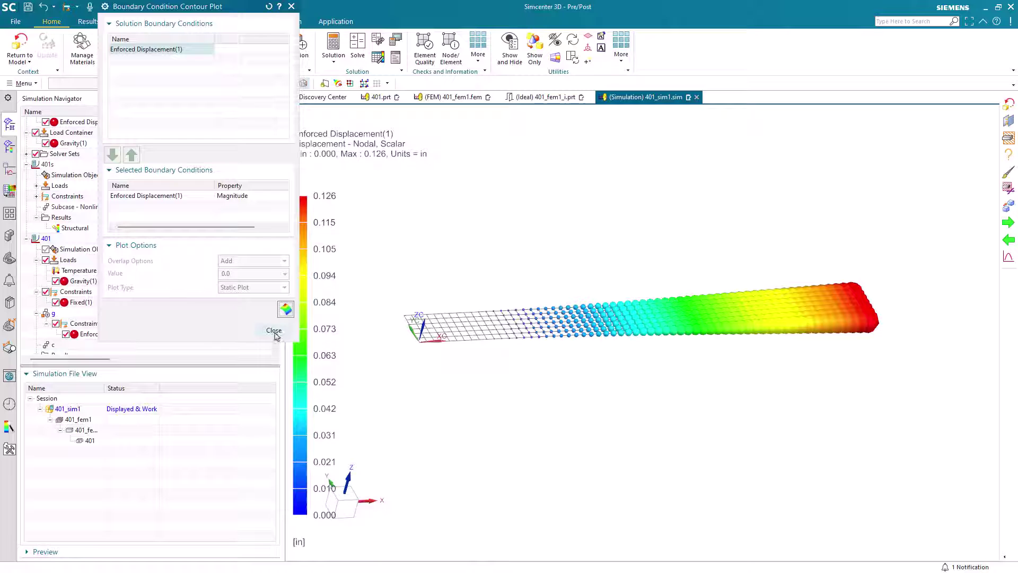
left_click(273, 331)
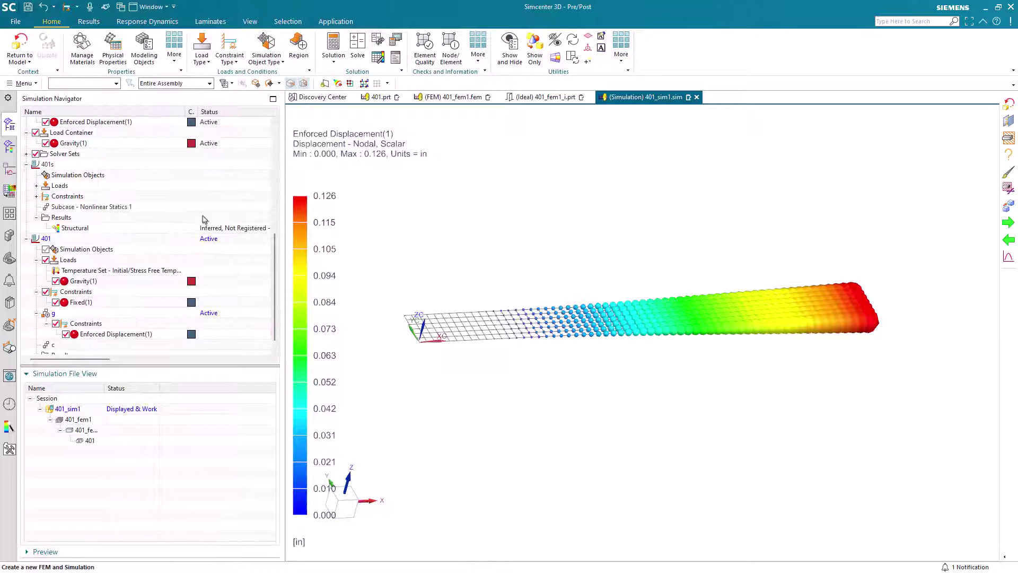
left_click(19, 45)
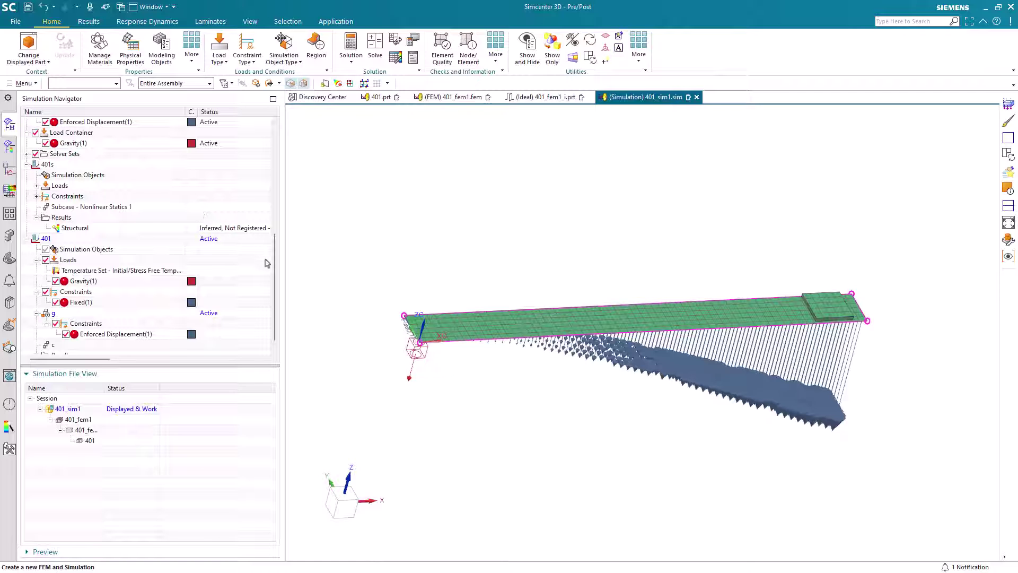
- Start a new Dynamic coordinate system in the simulation and move its origin along the long plate to X 10.2
left_click_drag(275, 268, 281, 157)
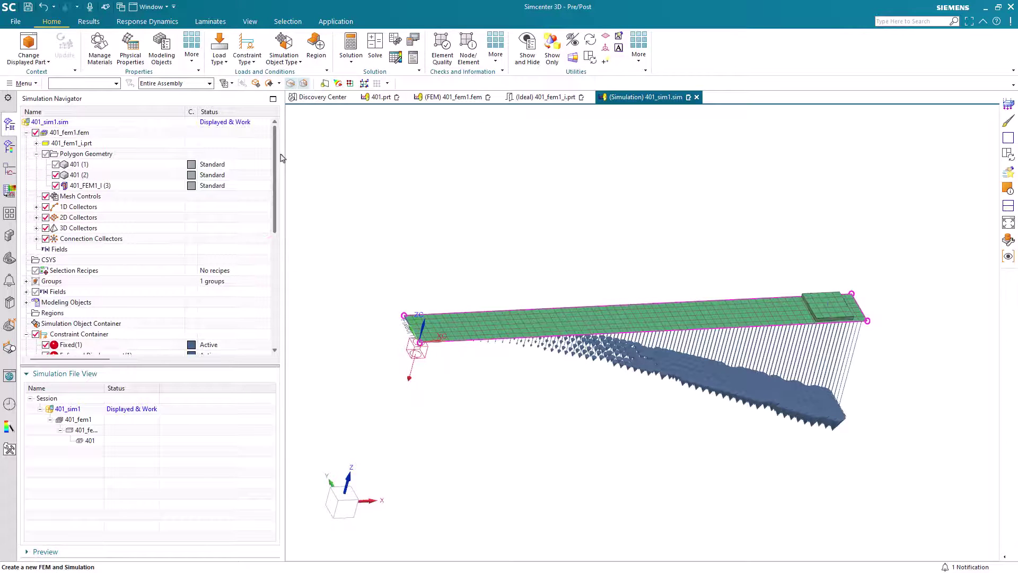
right_click(62, 260)
left_click(72, 268)
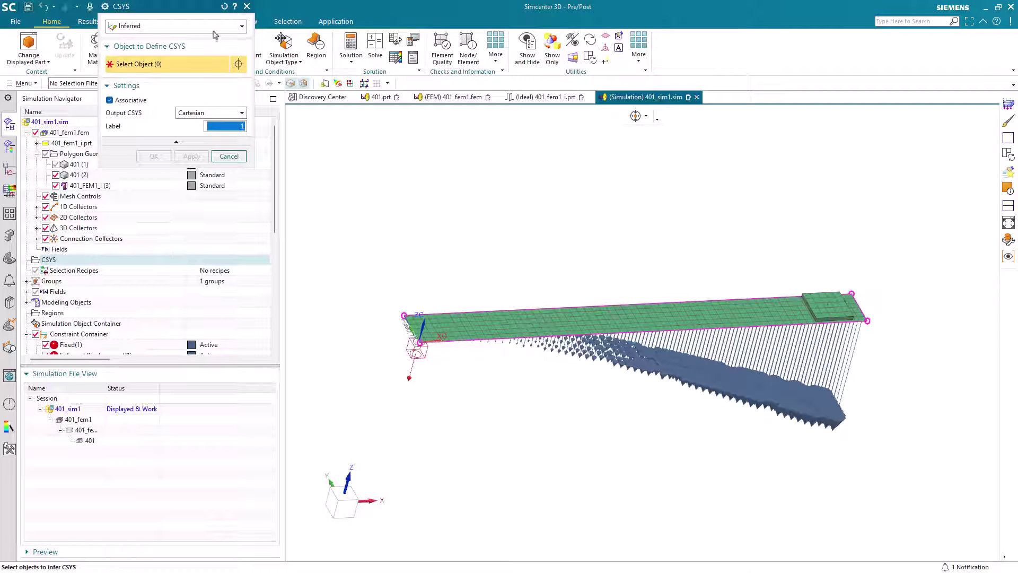
left_click(214, 29)
left_click(183, 38)
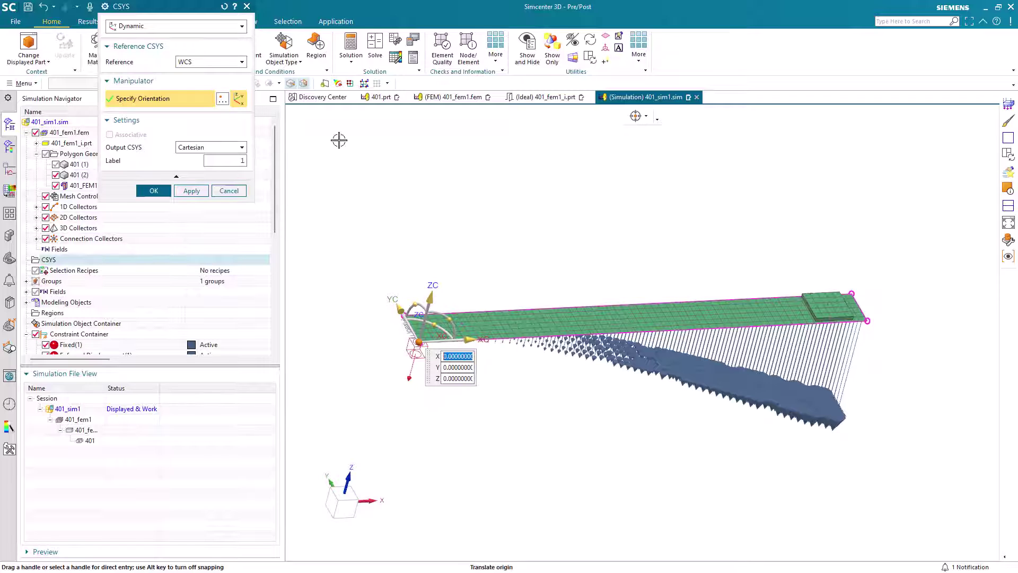
left_click_drag(470, 342, 848, 315)
- Raise the coordinate system's origin to Z 0.1 and rotate its axes 90 degrees about XC
scroll(873, 345, "up", 5)
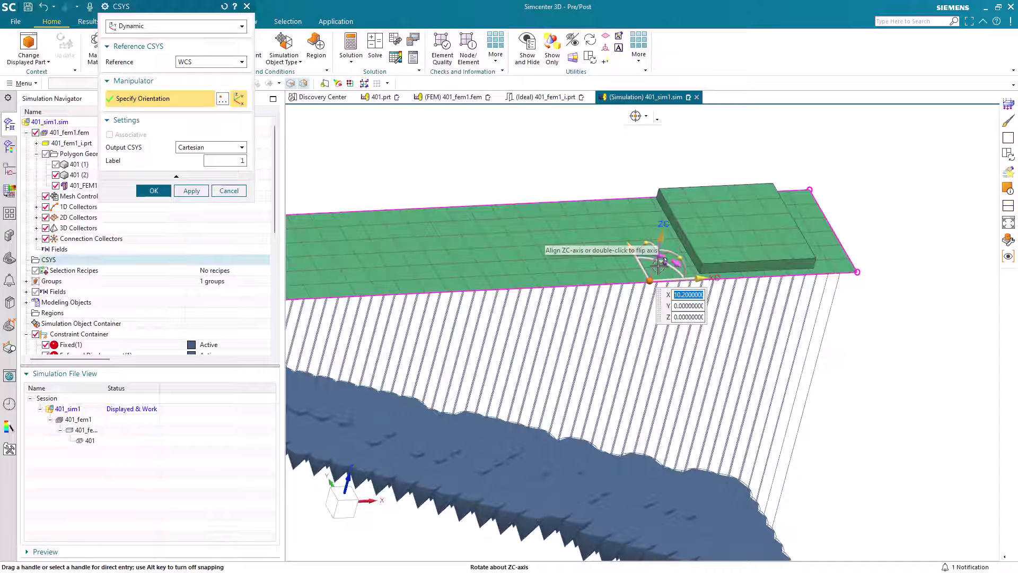
left_click_drag(663, 240, 666, 235)
middle_click_drag(573, 369, 687, 229)
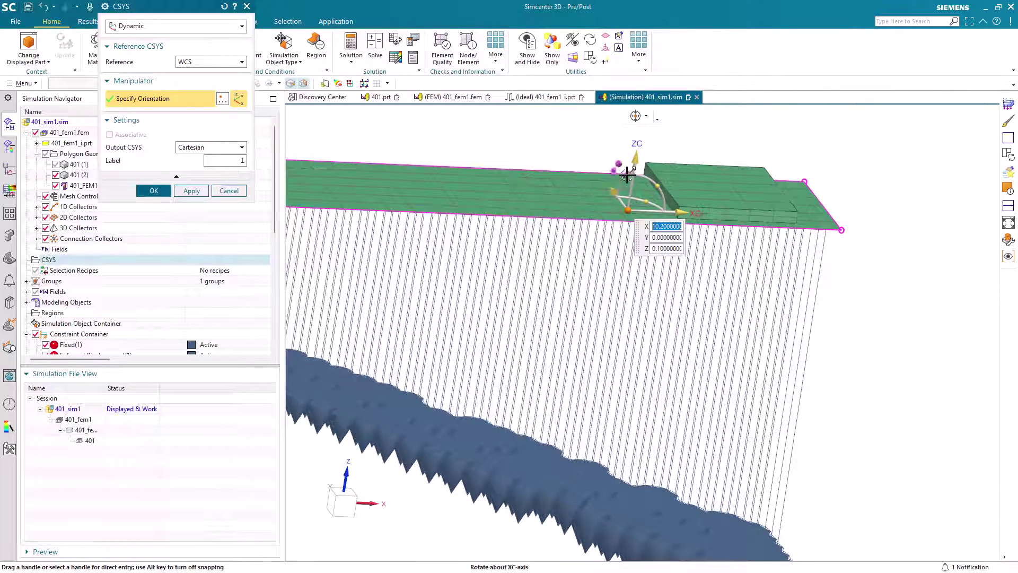
left_click_drag(627, 175, 666, 206)
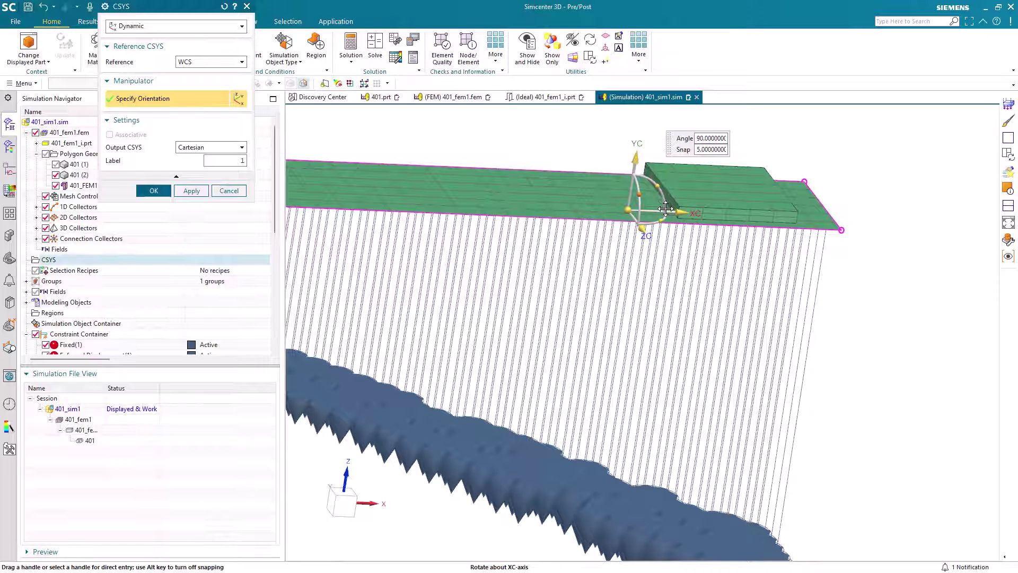
left_click(643, 223)
scroll(684, 223, "up", 4)
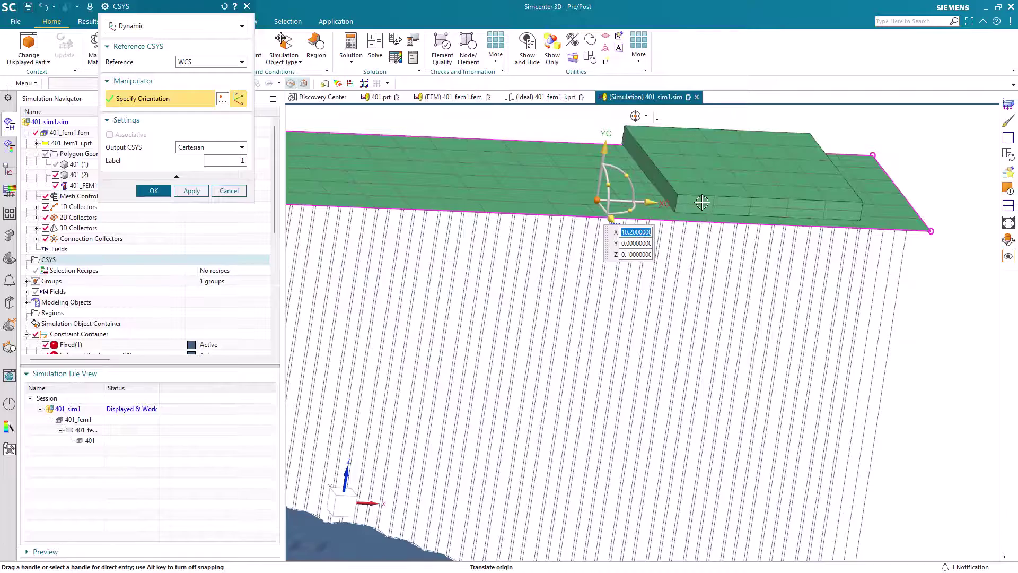
mouse_move(702, 202)
middle_mouse_down()
mouse_move(687, 184)
mouse_move(710, 191)
middle_mouse_up()
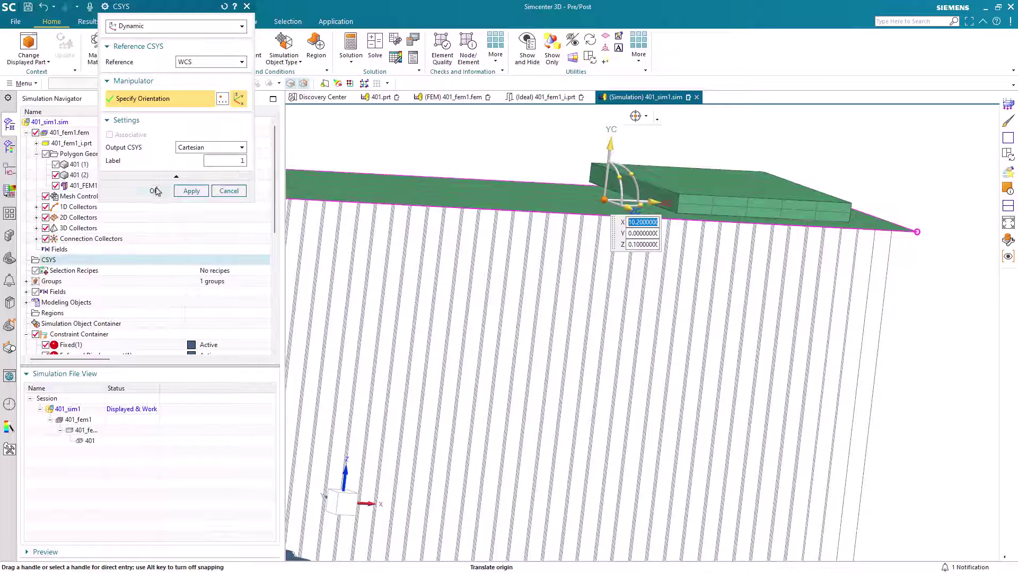
- Set the output coordinate system to Cylindrical, create it, and highlight it in the model to check its axes
left_click(183, 149)
left_click(186, 167)
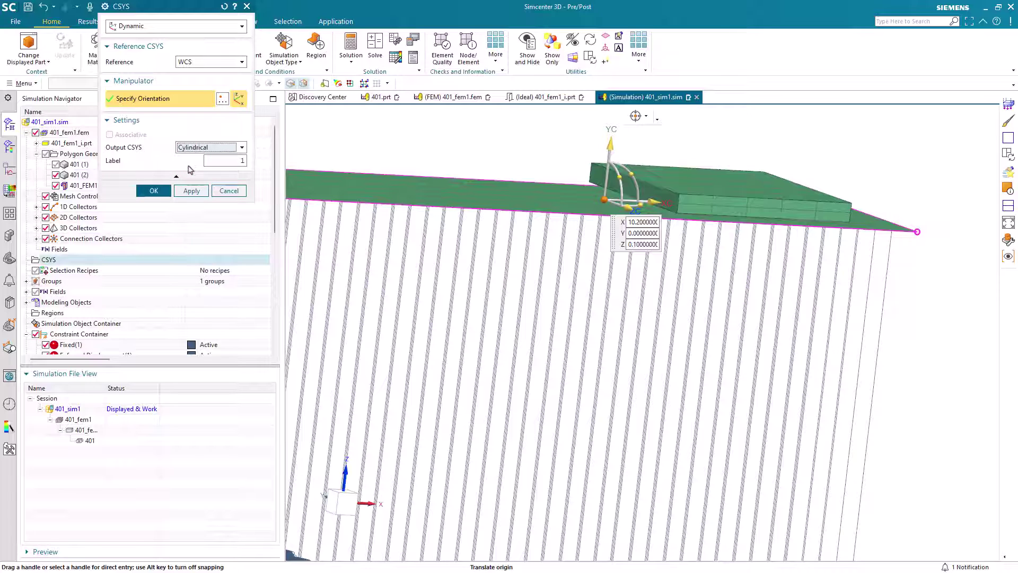
left_click(154, 191)
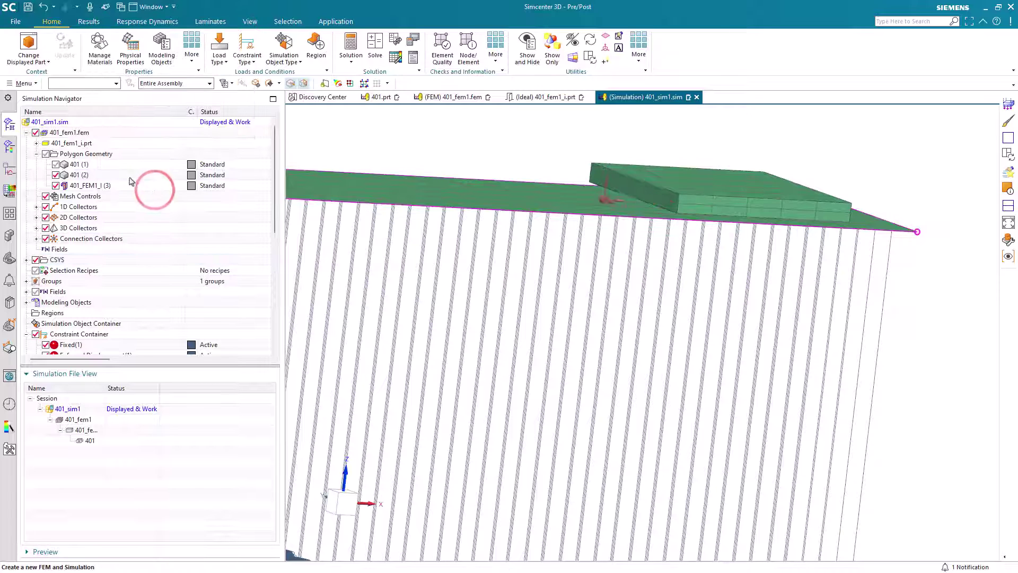
left_click(26, 260)
left_click(68, 270)
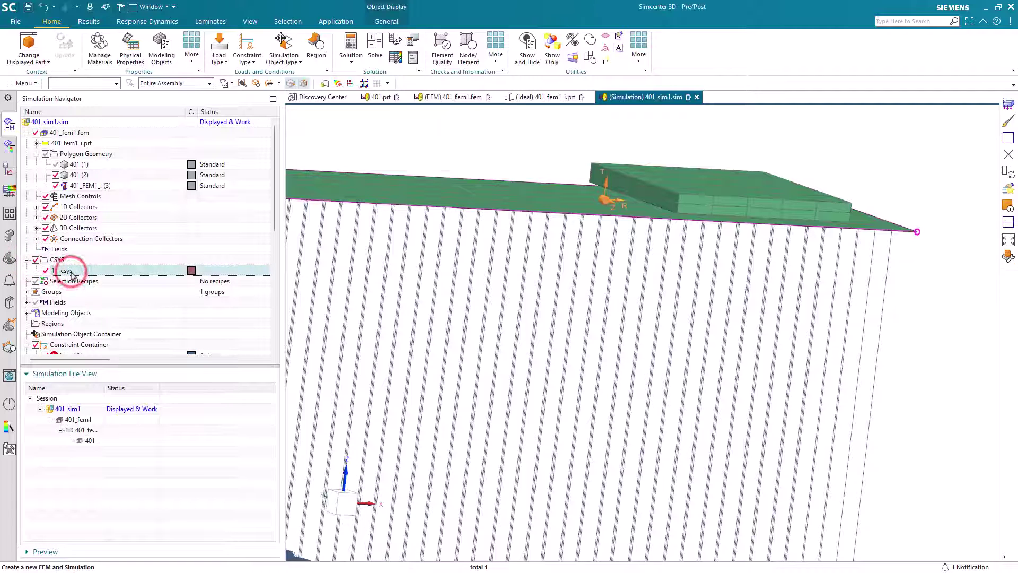
key("Escape")
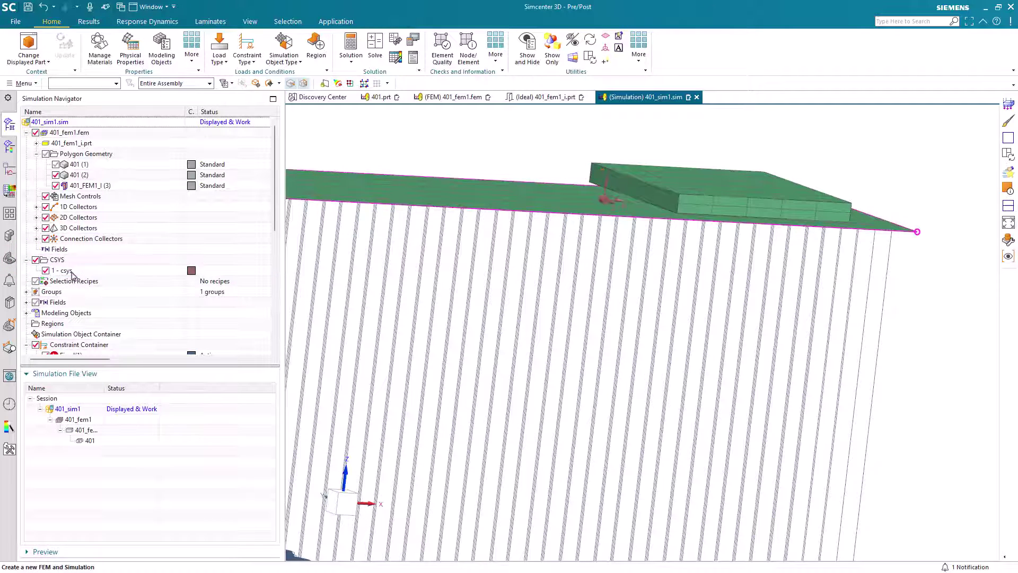
- Start a Transient Initial Conditions constraint with a Cylindrical velocity CSYS and assign the new cylindrical coordinate system as its local system
left_click(247, 59)
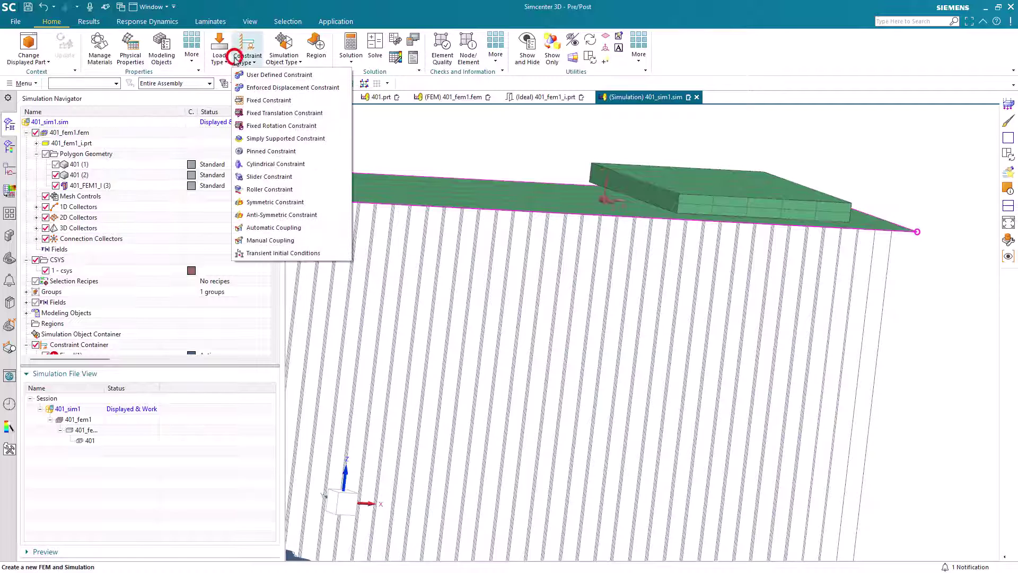
left_click(270, 252)
left_click(244, 169)
left_click(228, 198)
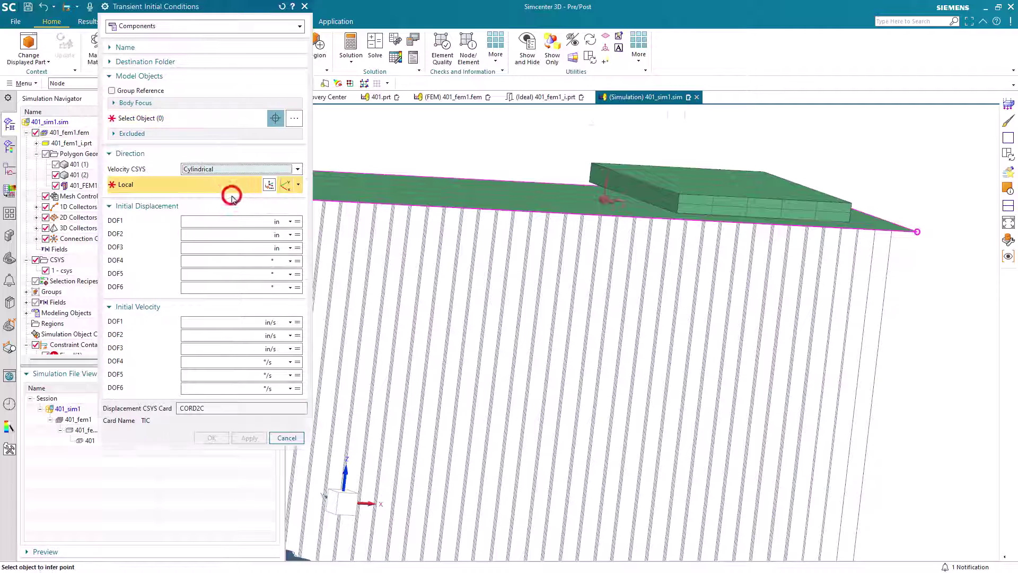
left_click(59, 271)
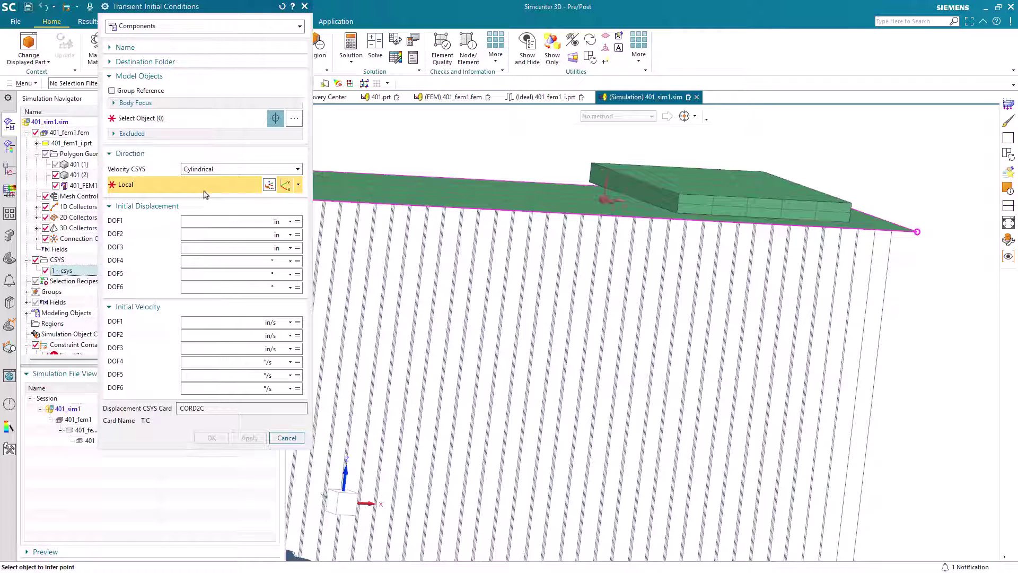
left_click(297, 184)
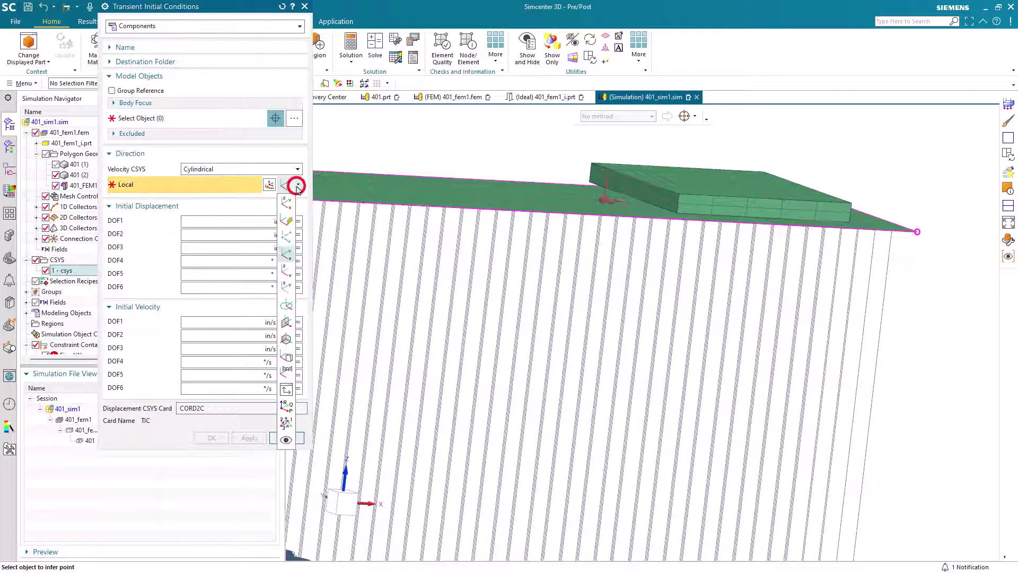
left_click(286, 219)
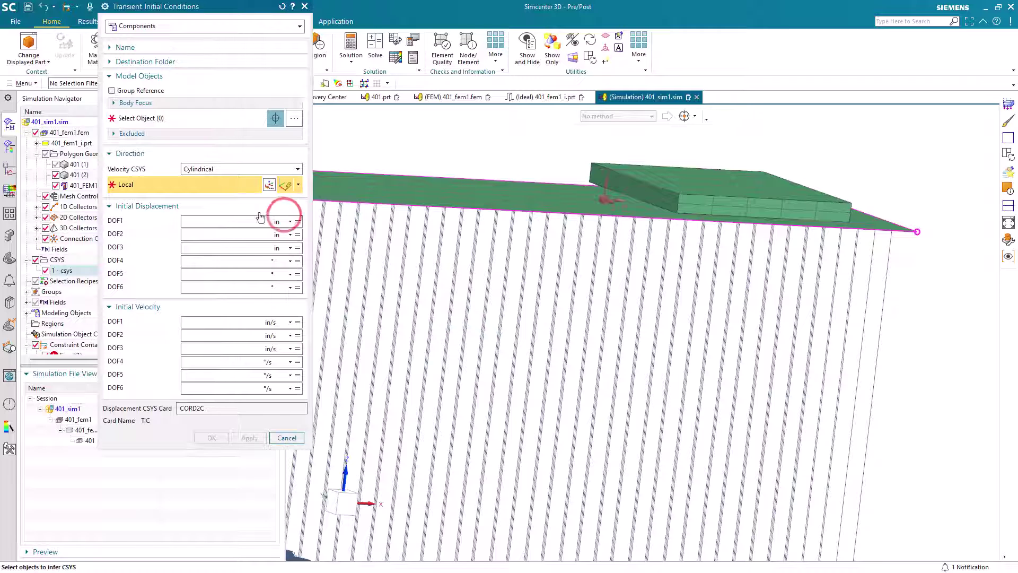
left_click(141, 118)
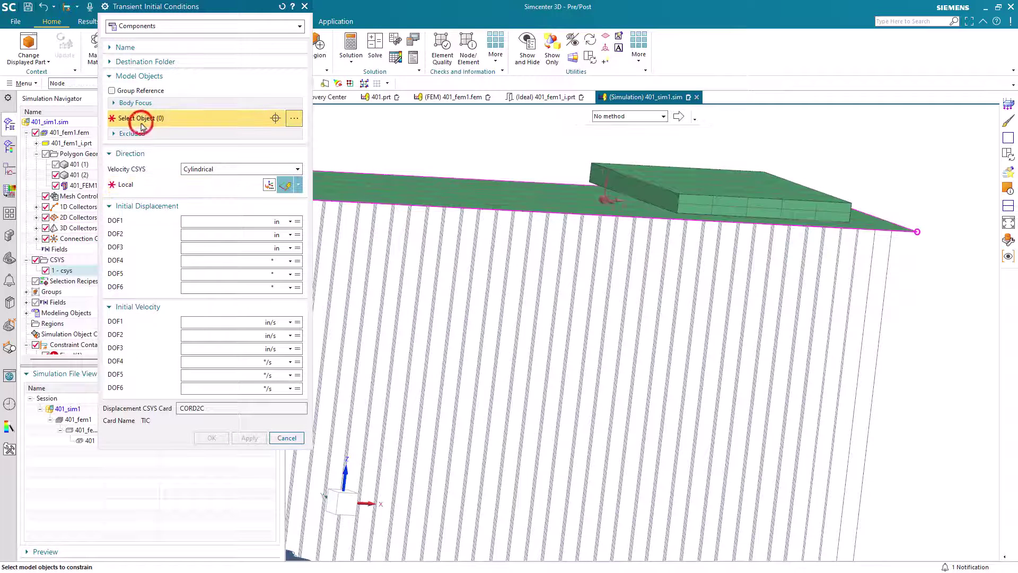
left_click(139, 184)
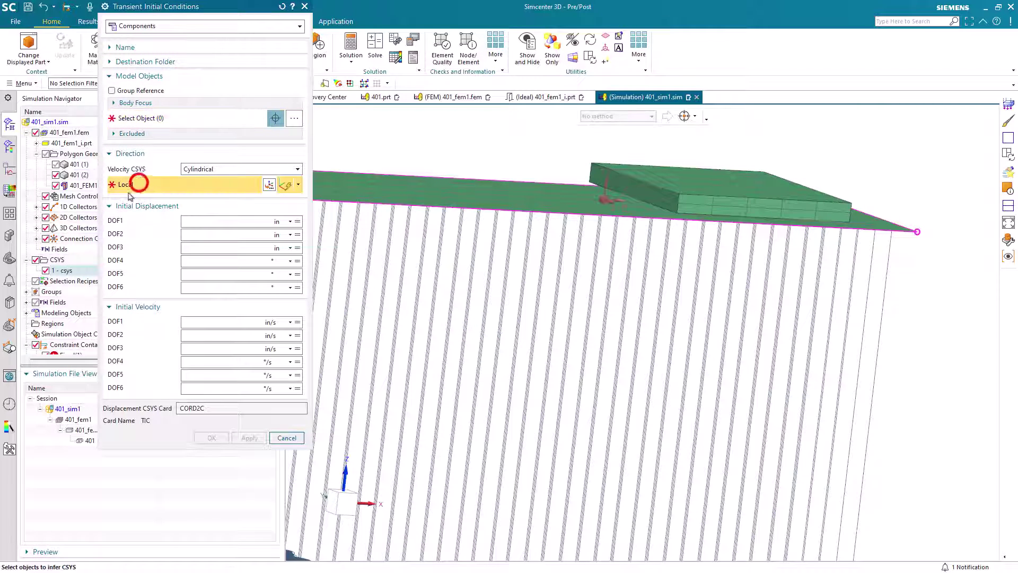
left_click(62, 271)
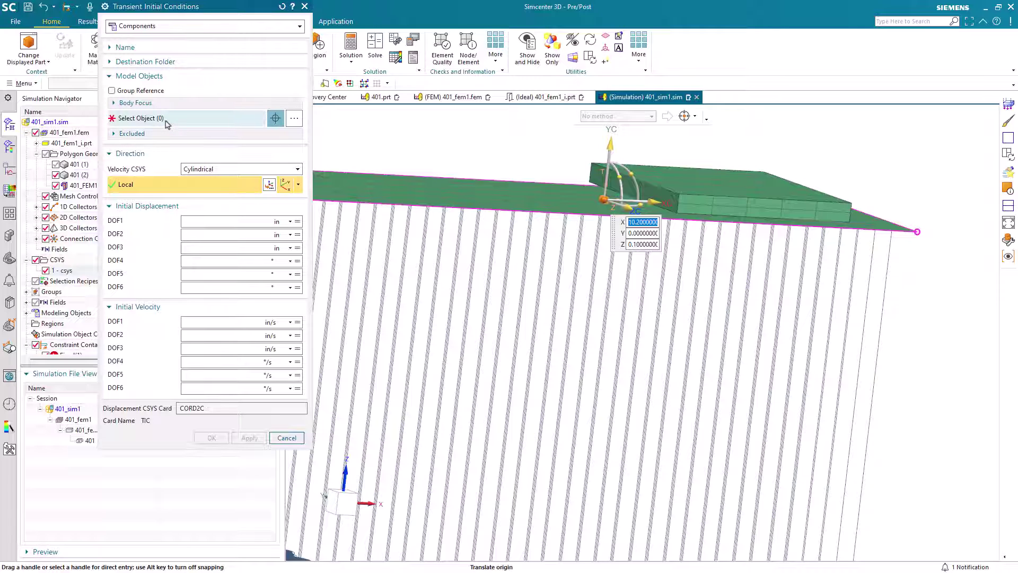
- Restrict selection to meshes and select the small upper plate's mesh for the initial conditions
left_click(167, 123)
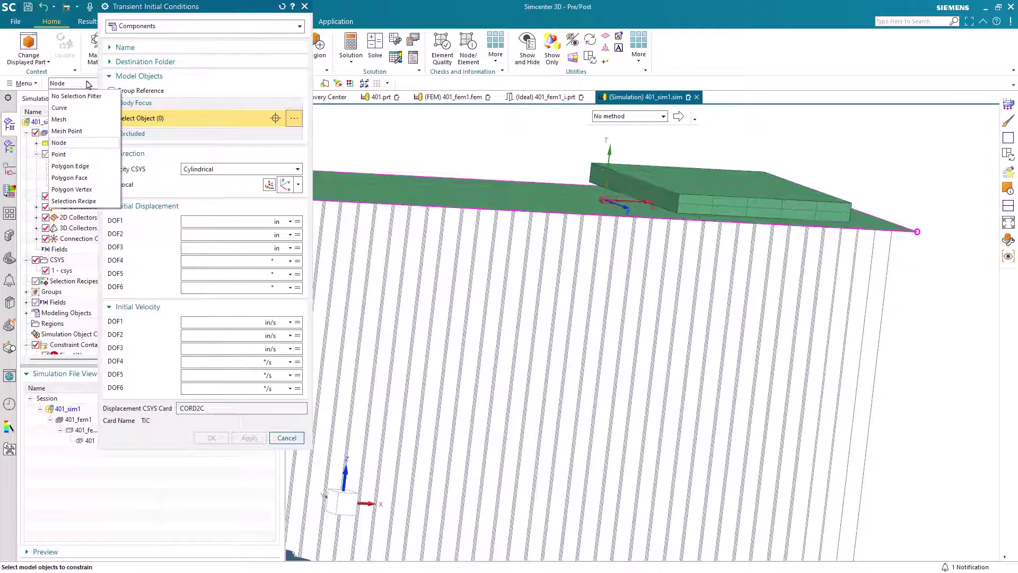
left_click(66, 119)
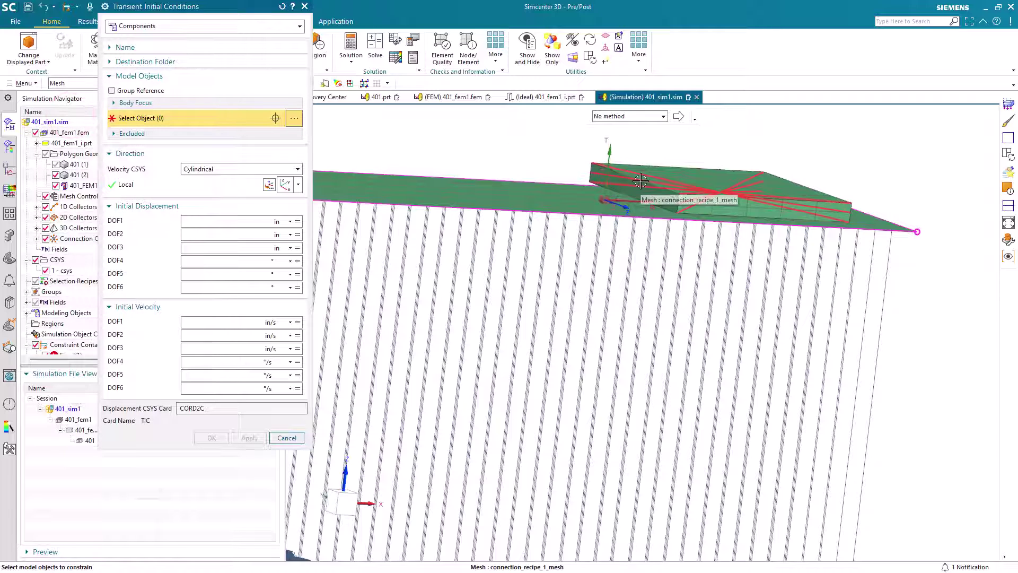
left_click(682, 175)
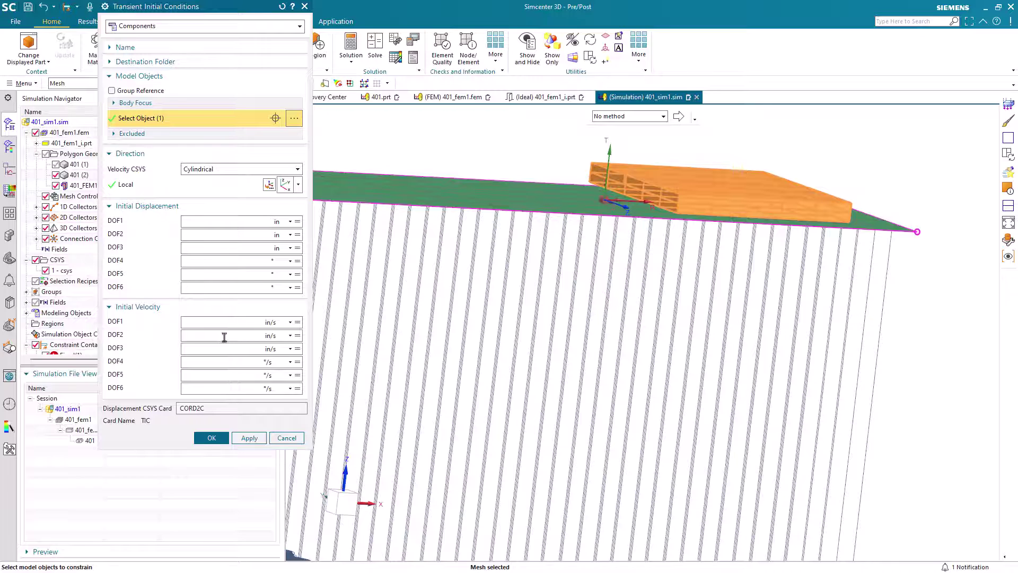
- Start a new formula field for the DOF2 initial velocity with a Radial (axis) independent domain
left_click(297, 335)
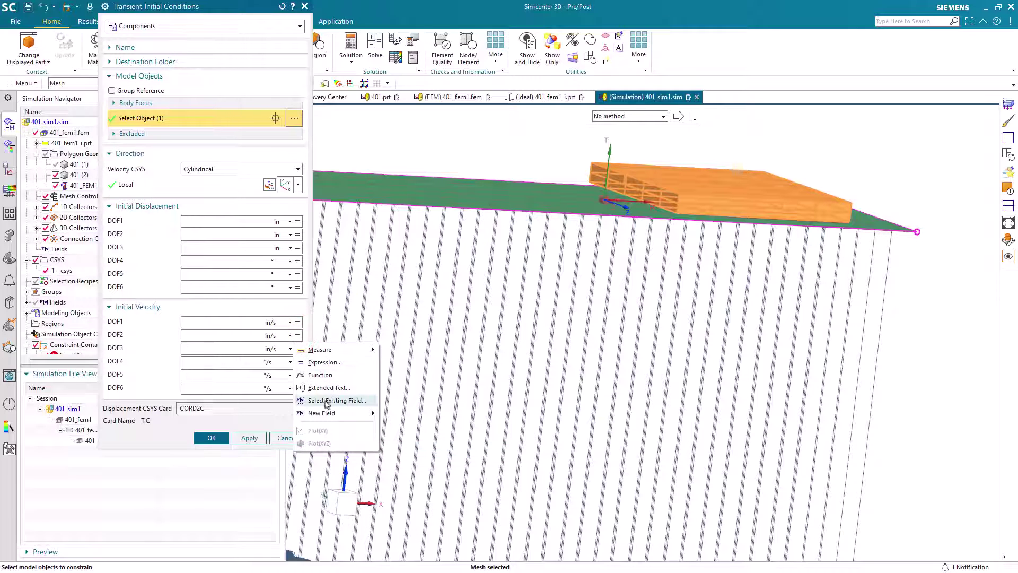
mouse_move(324, 413)
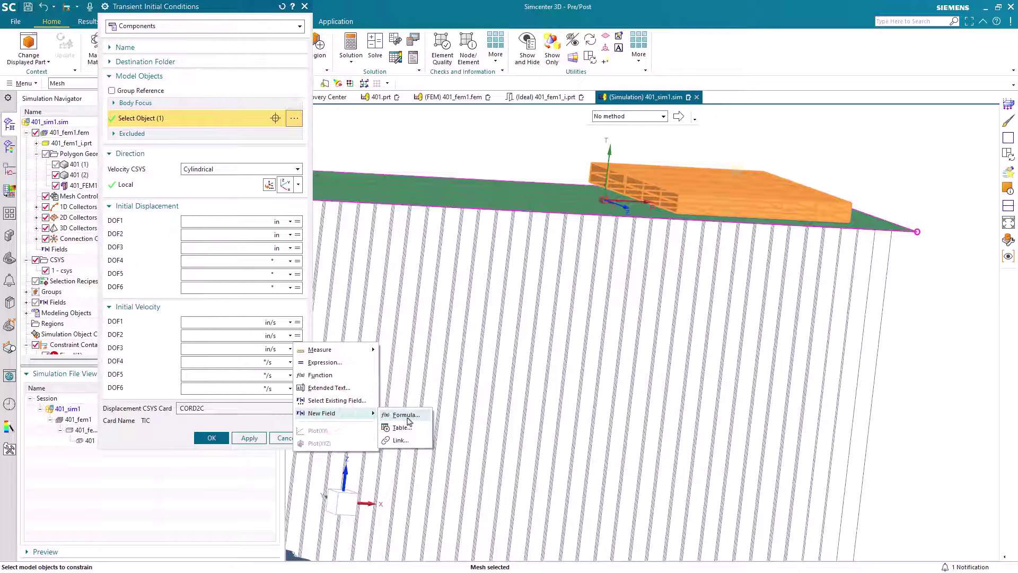
left_click(407, 416)
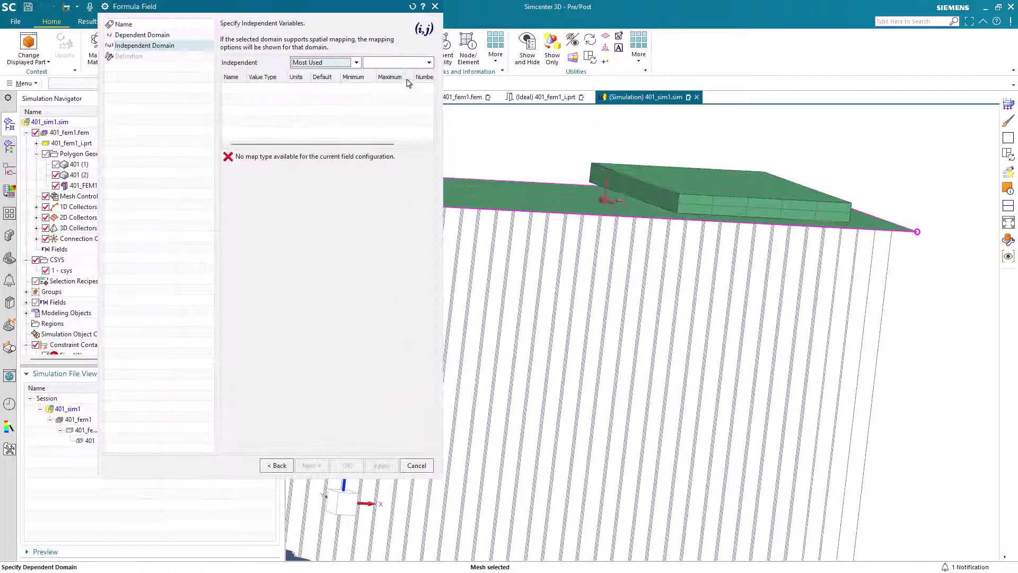
left_click(408, 64)
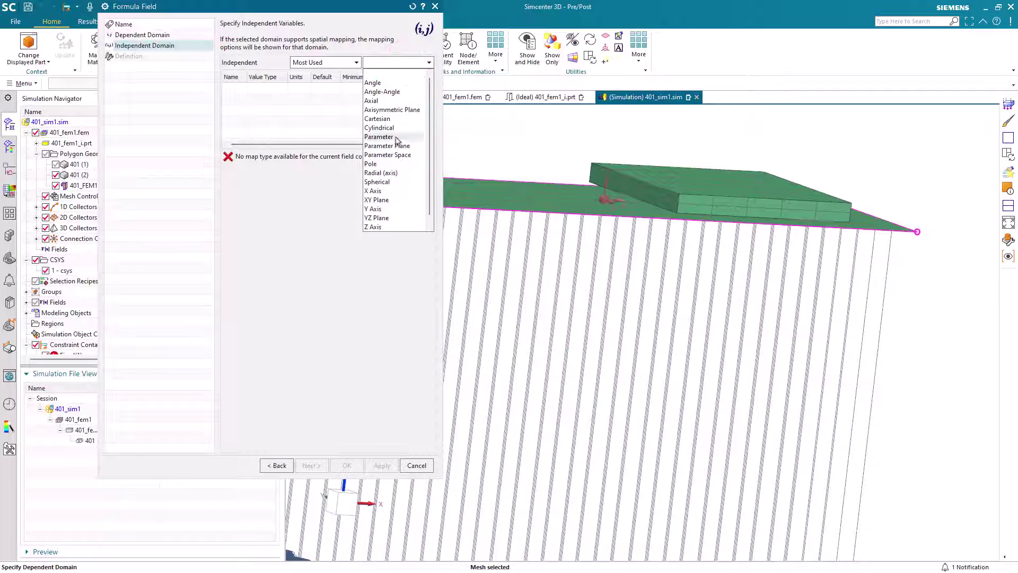
left_click(397, 173)
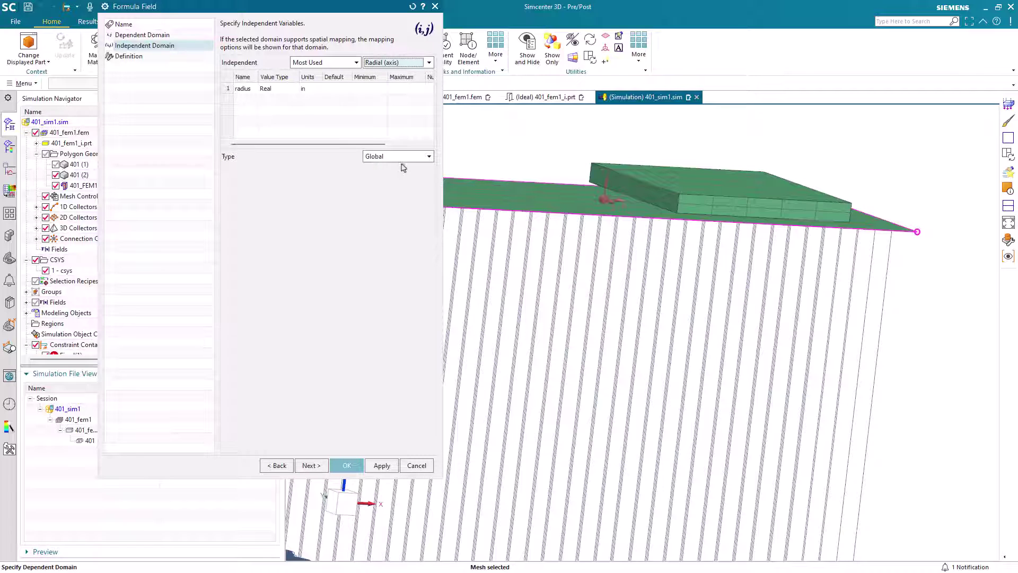
- Set the field's mapping type to Cylindrical, reference the existing cylindrical coordinate system, and proceed to the expression definition
left_click(403, 156)
left_click(400, 175)
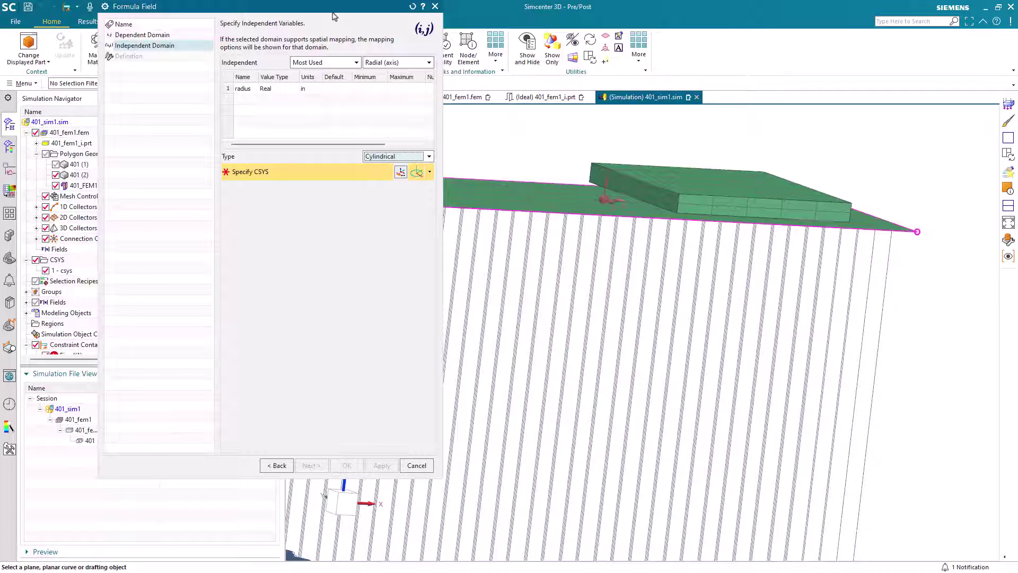
left_click(66, 271)
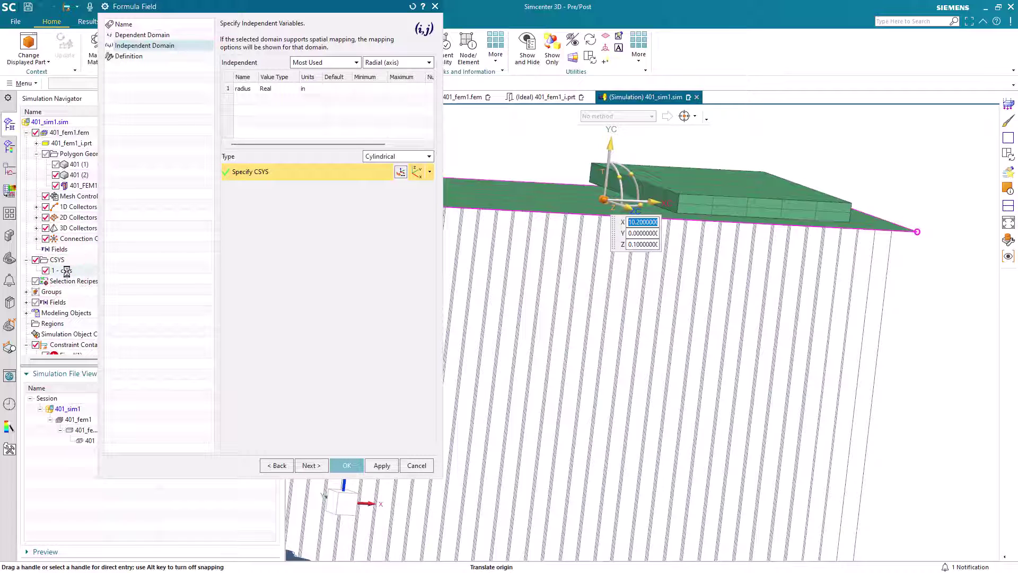
left_click(312, 465)
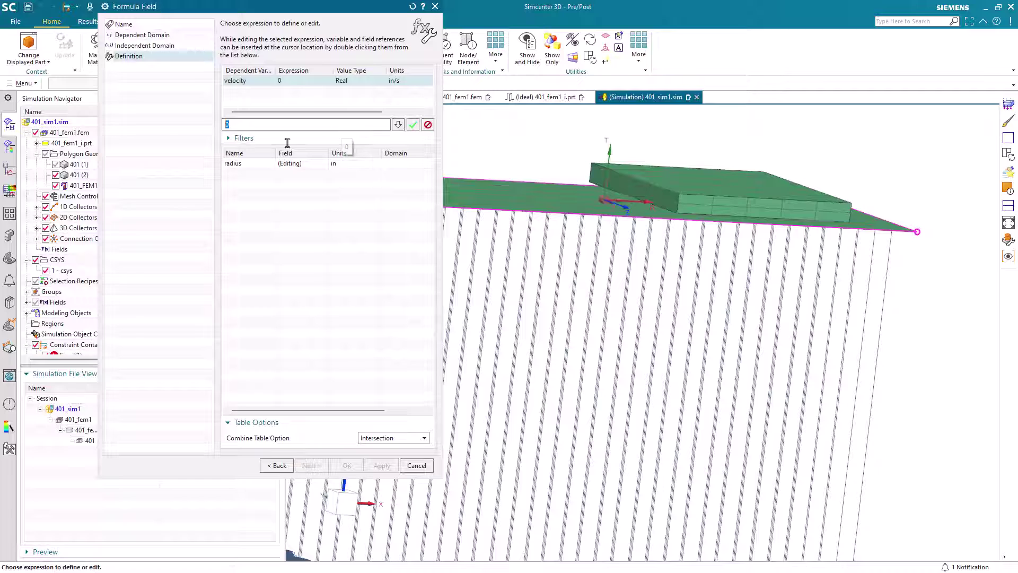
- Define the DOF2 velocity field as radius/-1[sec] and finish creating the transient initial conditions on the small plate
double_click(233, 164)
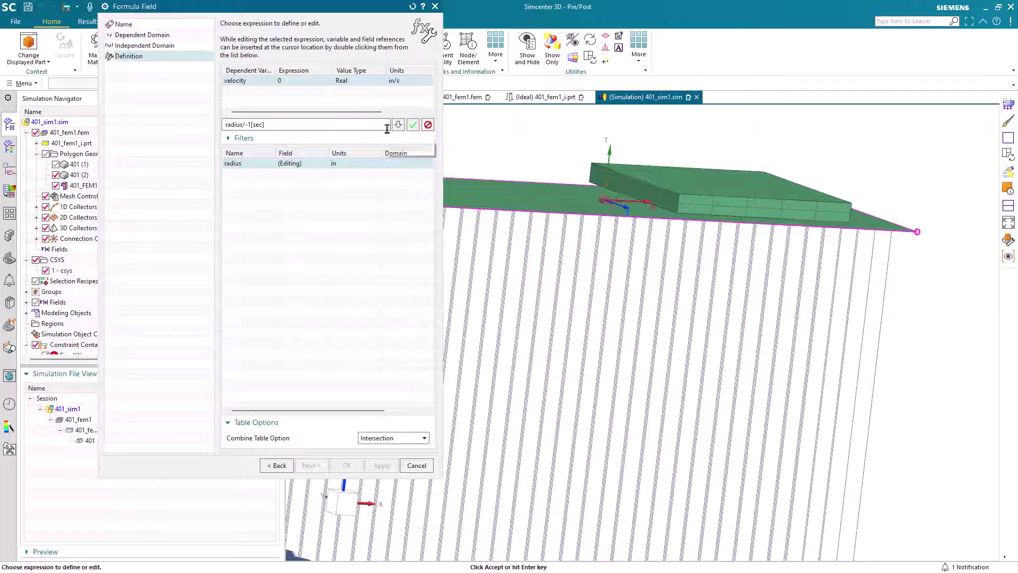
left_click(412, 127)
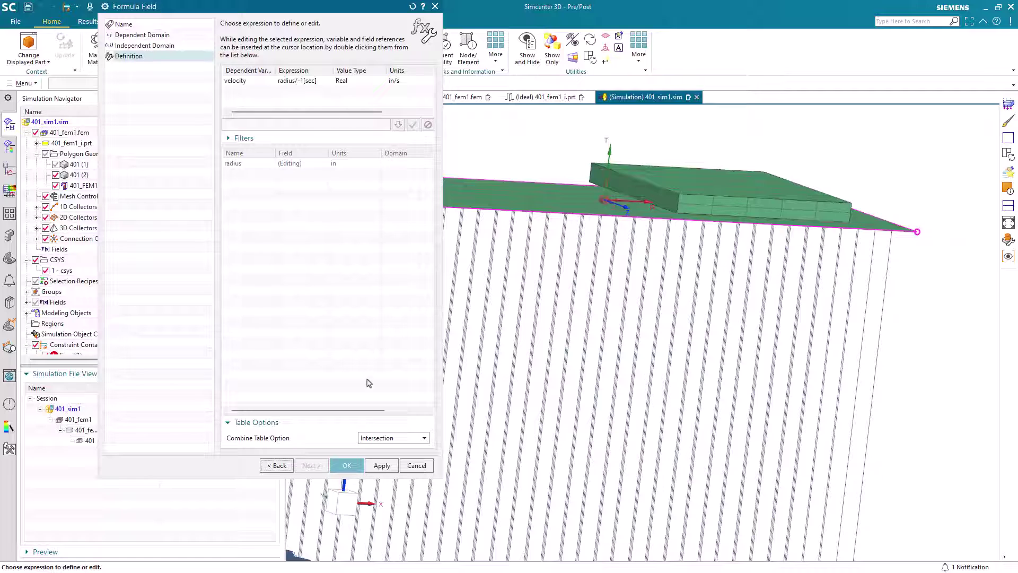
left_click(346, 465)
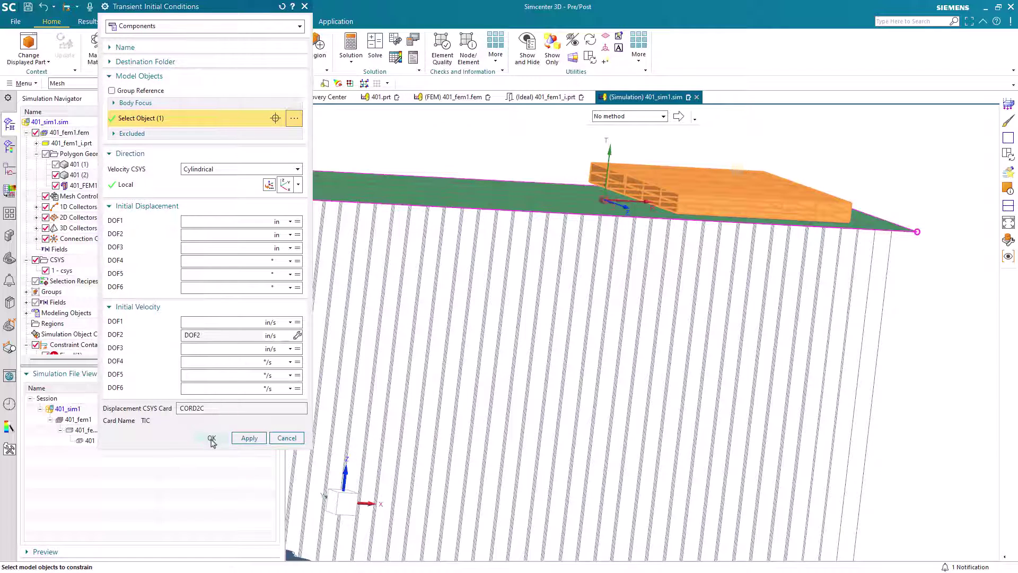
left_click(212, 438)
- Reduce the display symbol scale of the enforced displacement and transient initial condition constraints to nearly Tiny
mouse_move(598, 329)
middle_mouse_down()
mouse_move(583, 334)
mouse_move(572, 322)
mouse_move(583, 327)
middle_mouse_up()
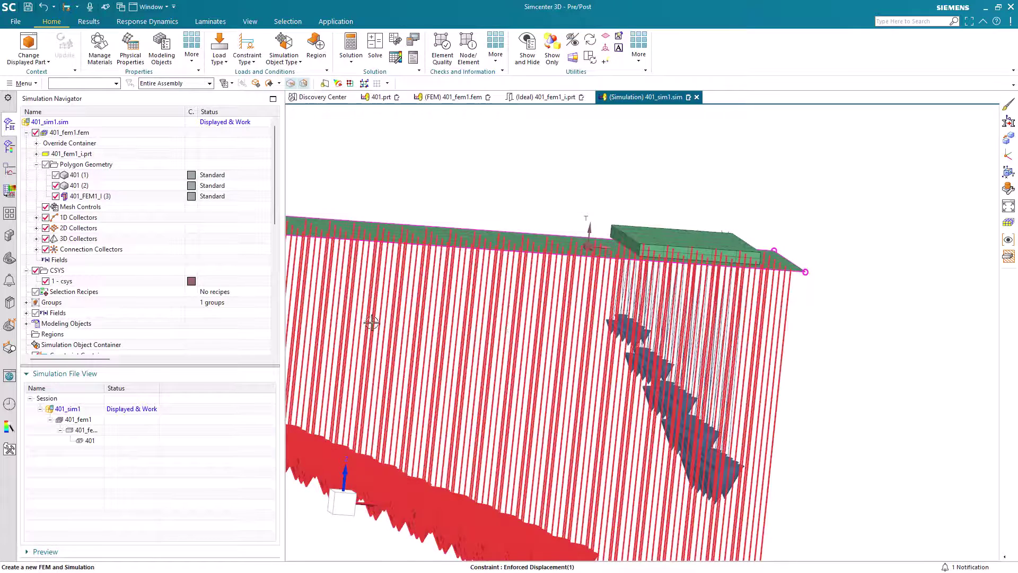
scroll(118, 308, "down", 4)
scroll(116, 309, "down", 1)
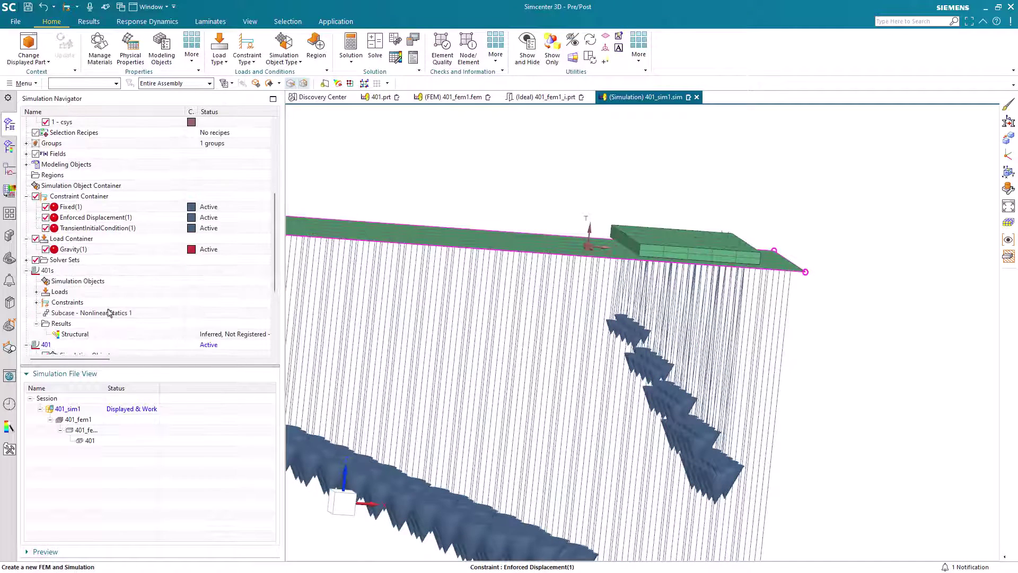
left_click(76, 217)
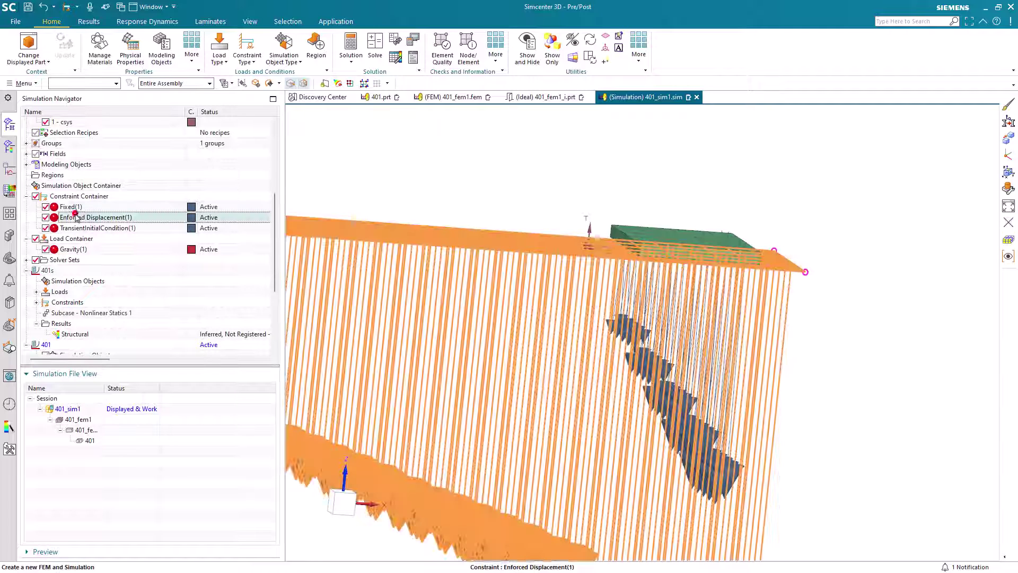
left_click(78, 228, "ctrl")
right_click(77, 229)
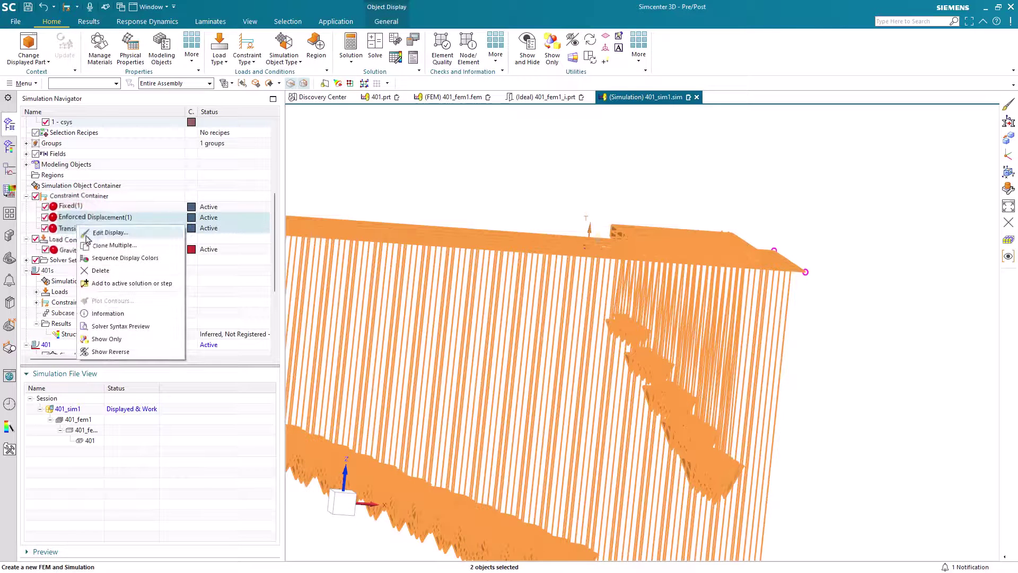
left_click(86, 237)
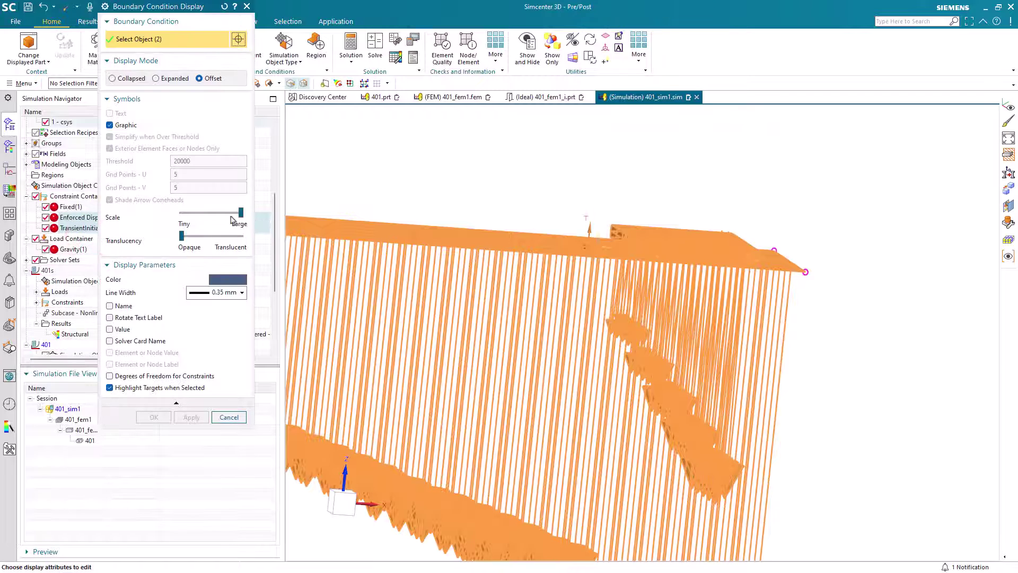
left_click_drag(225, 220, 185, 225)
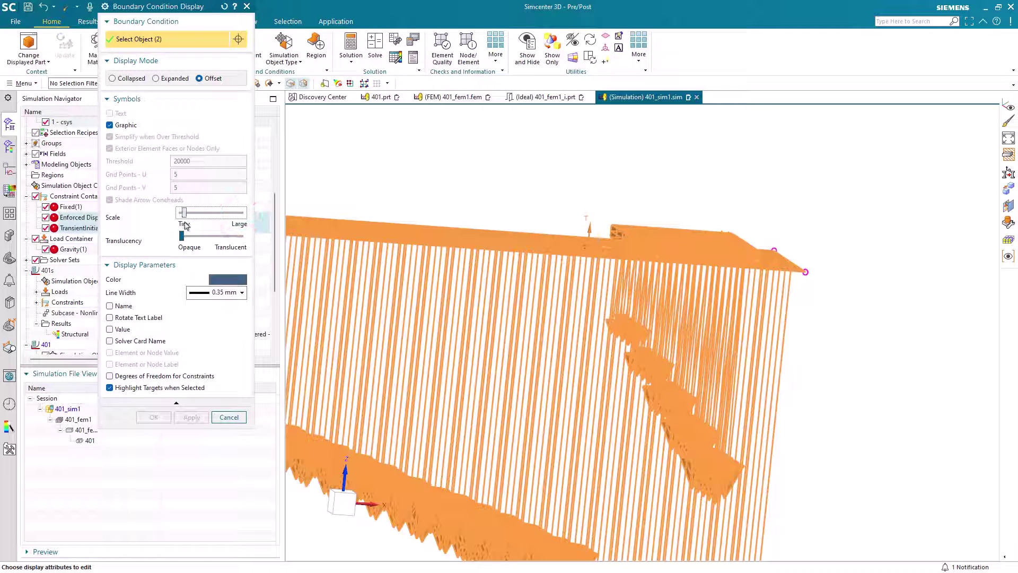
left_click(153, 417)
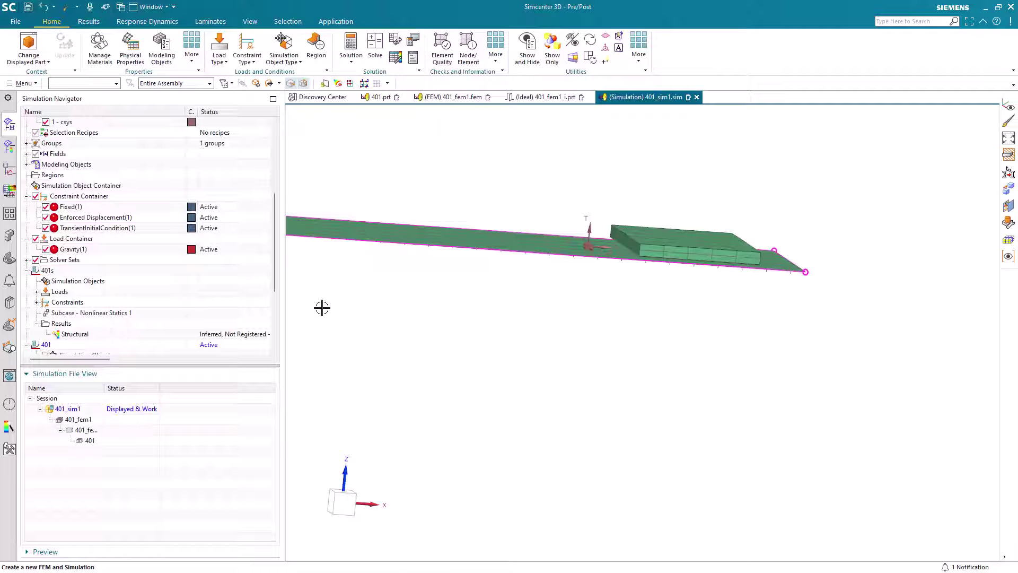
- Plot the transient initial condition's DOF2 velocity, inspect it as smooth contours on the small plate, and return to the model
right_click(105, 229)
left_click(130, 331)
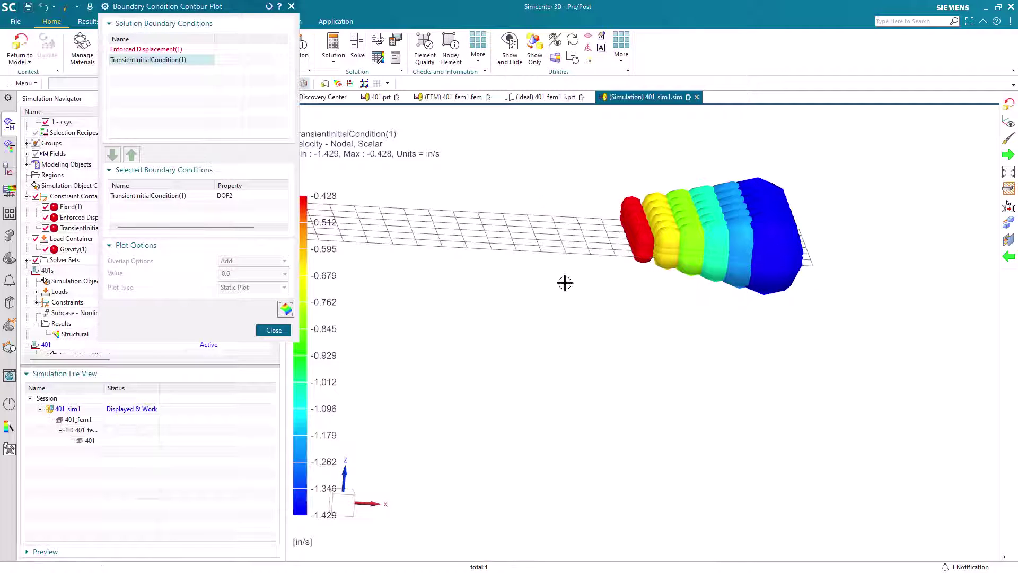
left_click(274, 330)
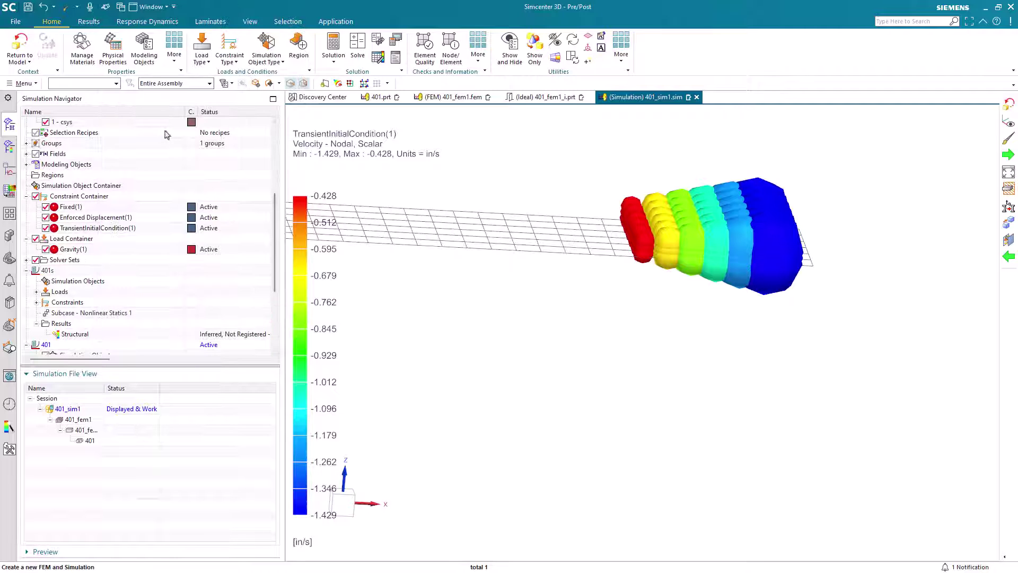
left_click(88, 21)
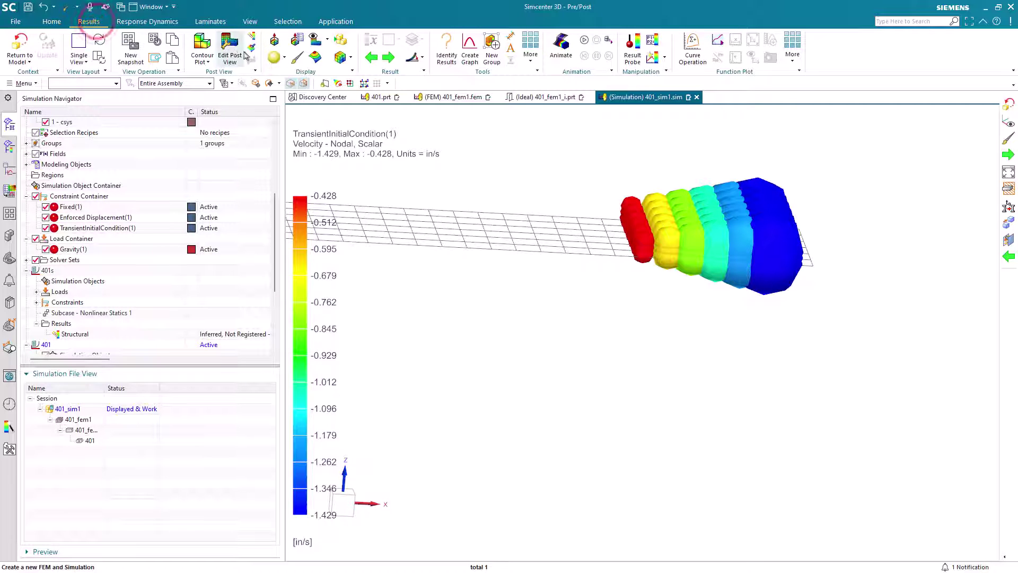
left_click(277, 60)
left_click(284, 75)
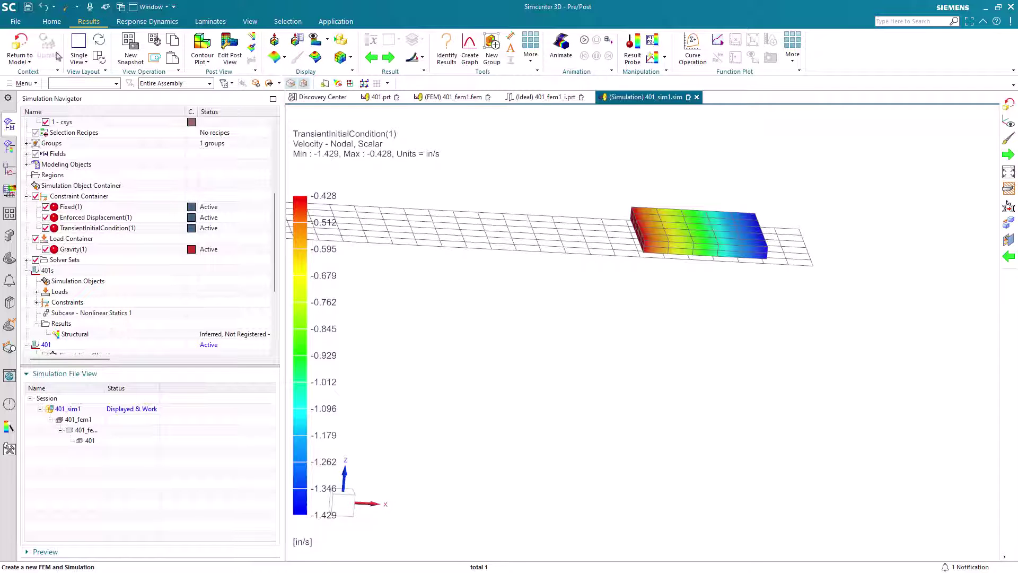
left_click(20, 46)
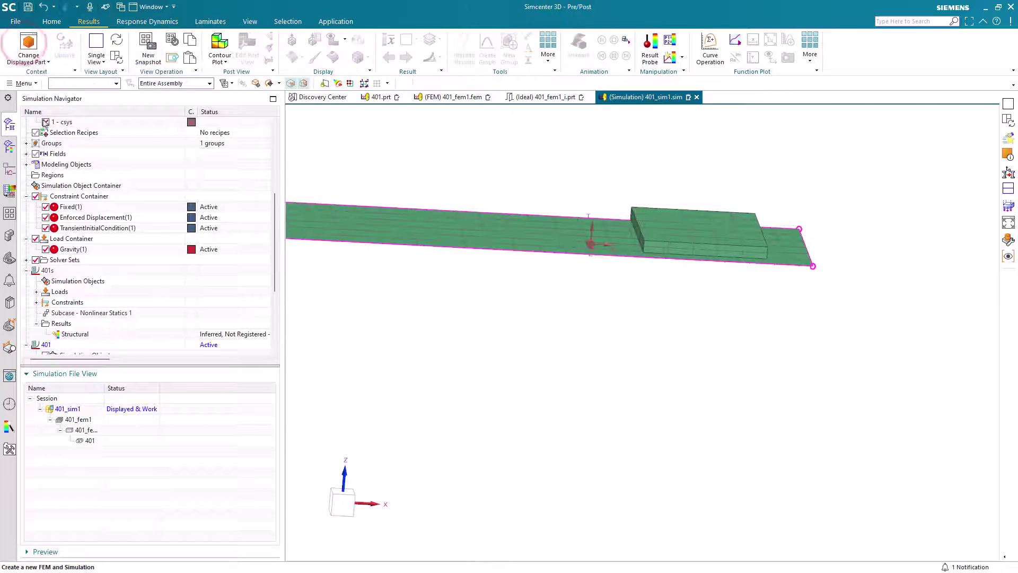
- Save the simulation file and solve the active solution 401 with the model setup check enabled
left_click(28, 7)
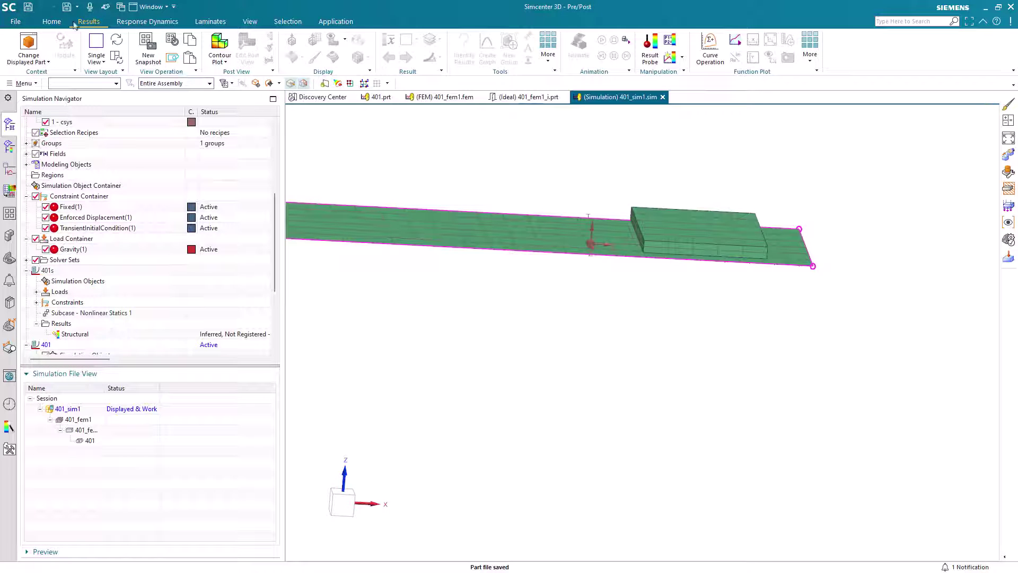
left_click(57, 22)
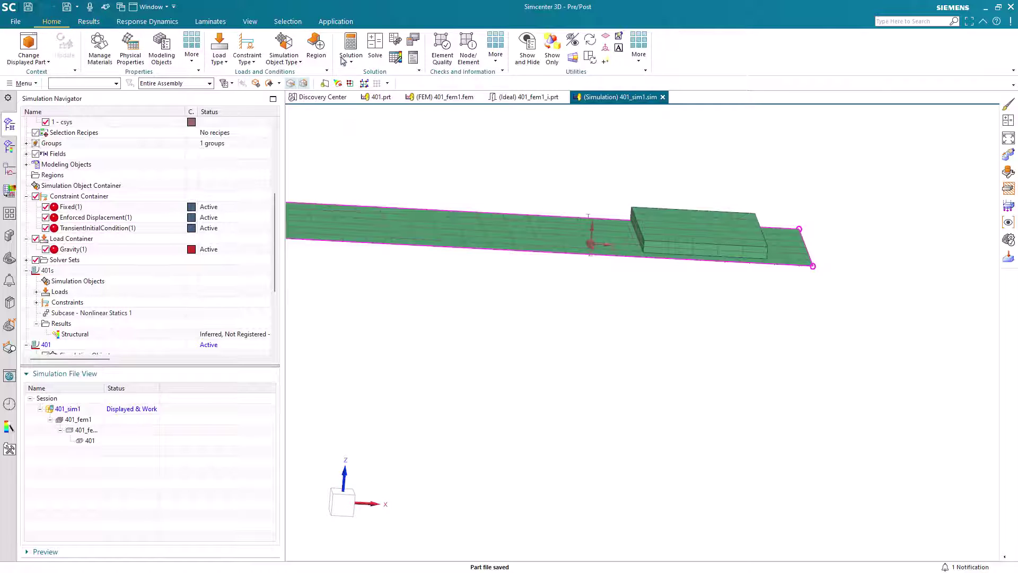
left_click(381, 55)
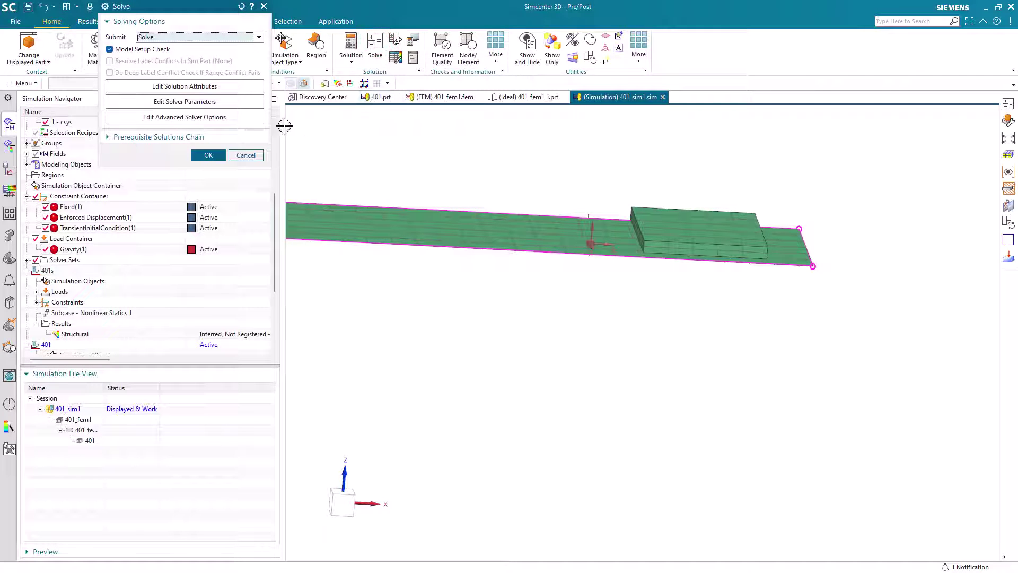
left_click(209, 155)
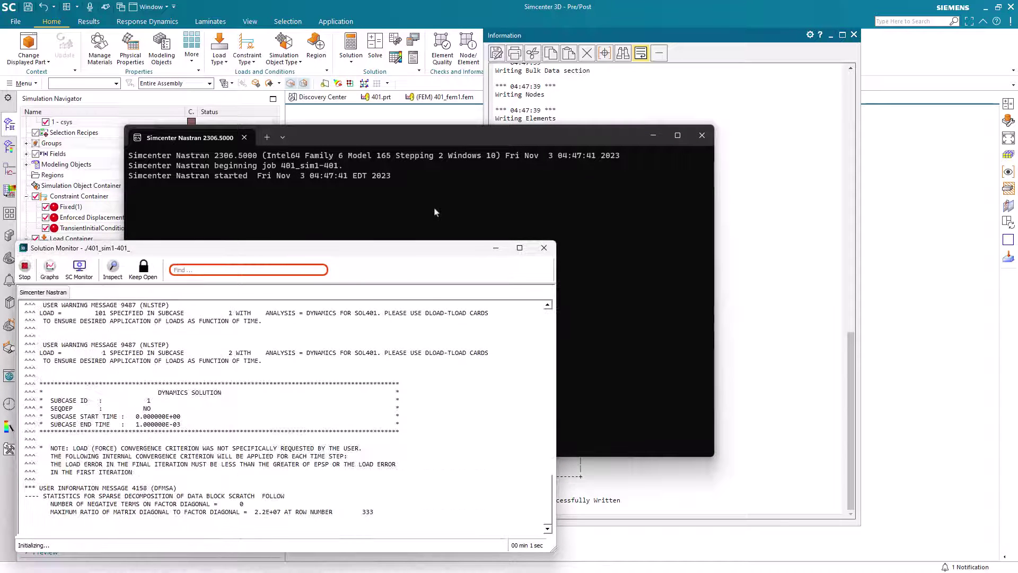
- Monitor the running solve with live Translation Magnitude results, viewing the small plate and beam tip close up from the side
left_click(79, 267)
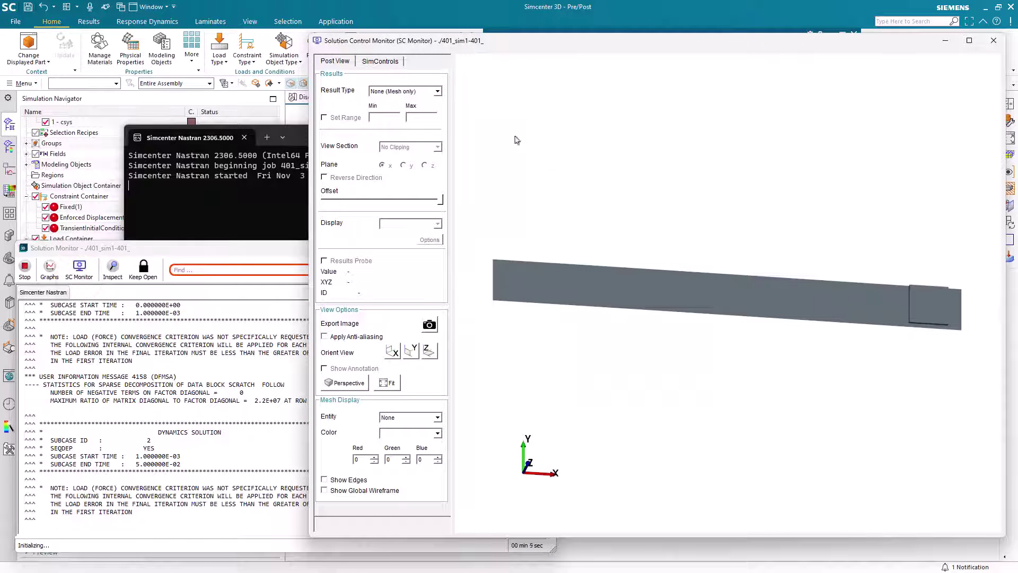
left_click(437, 92)
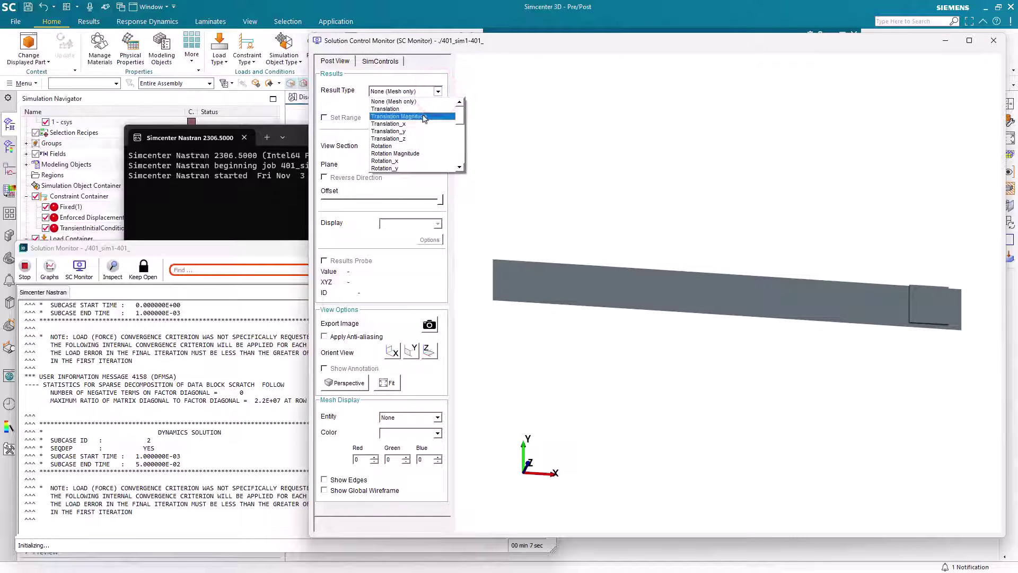
left_click(422, 112)
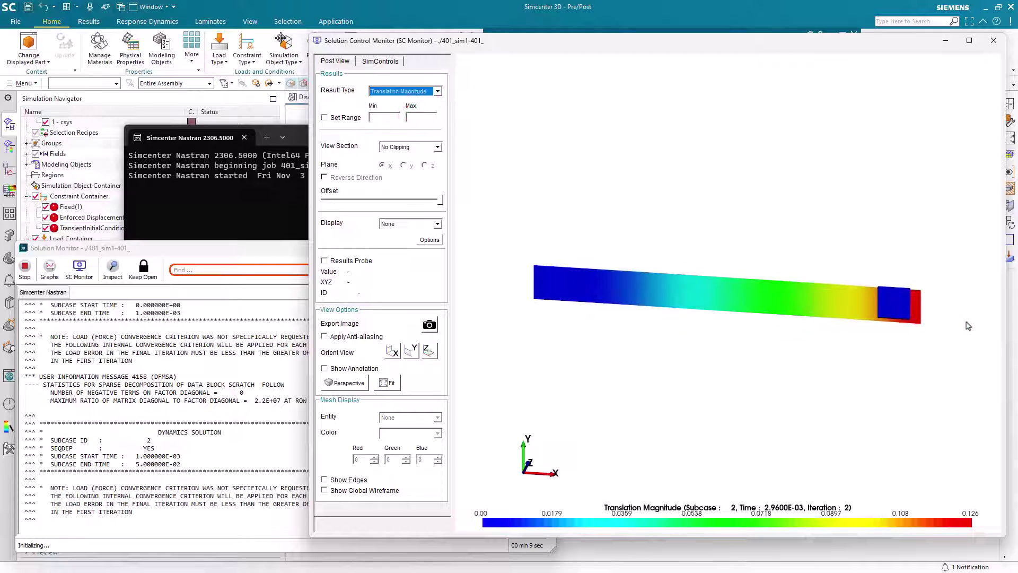
scroll(967, 325, "up", 2)
middle_click_drag(963, 322, 679, 327, "shift")
middle_click_drag(749, 345, 747, 188)
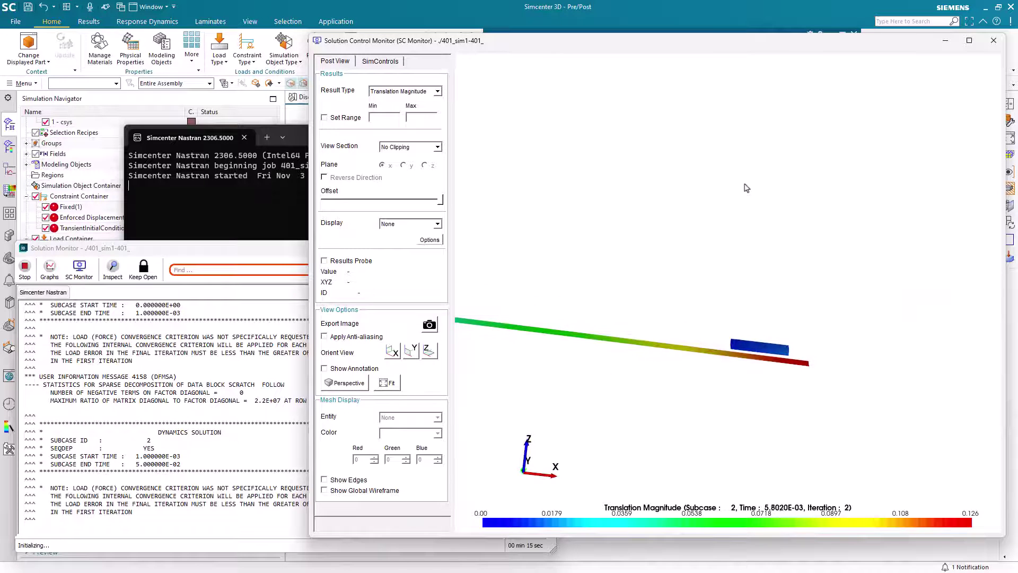
scroll(759, 386, "up", 5)
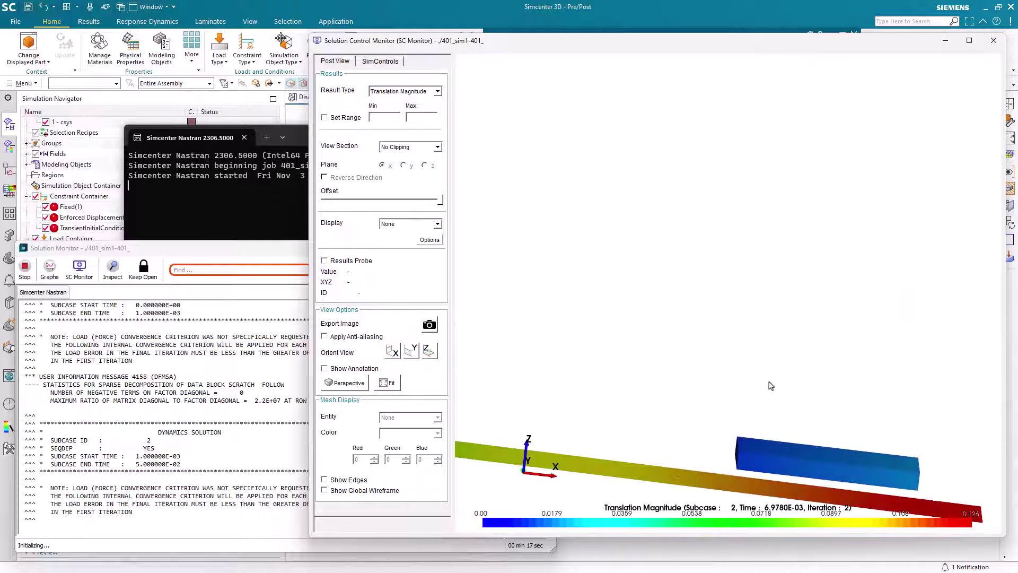
middle_click_drag(776, 359, 723, 256, "shift")
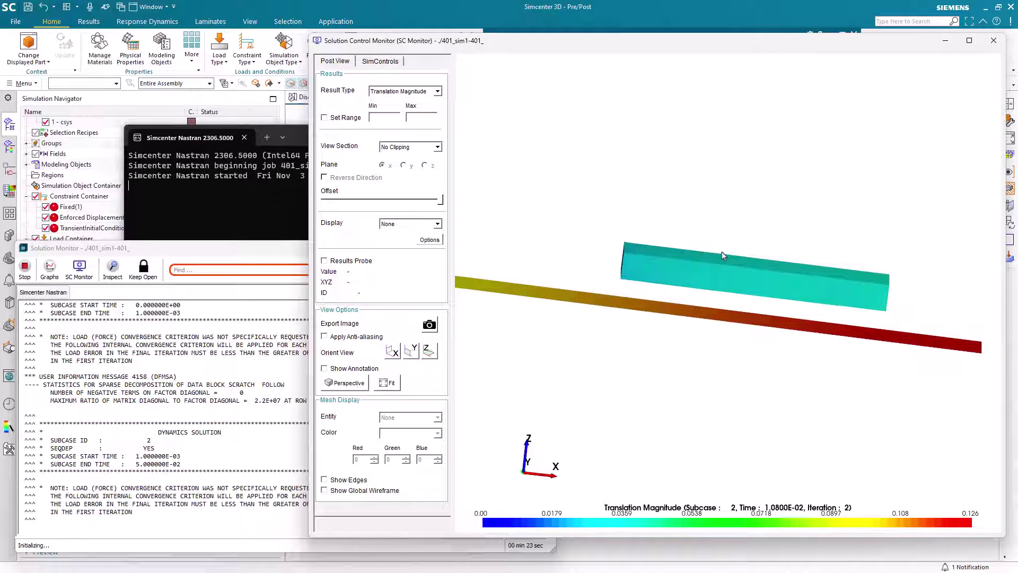
- Check the Simcenter Nastran Track Result graph for the running job, then dismiss it
left_click(50, 269)
mouse_move(55, 289)
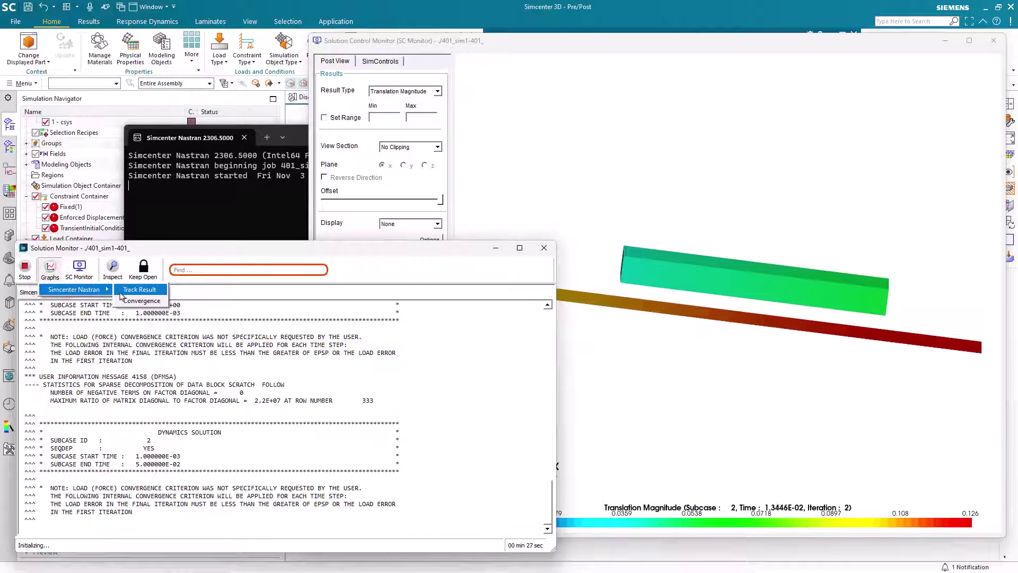
left_click(122, 293)
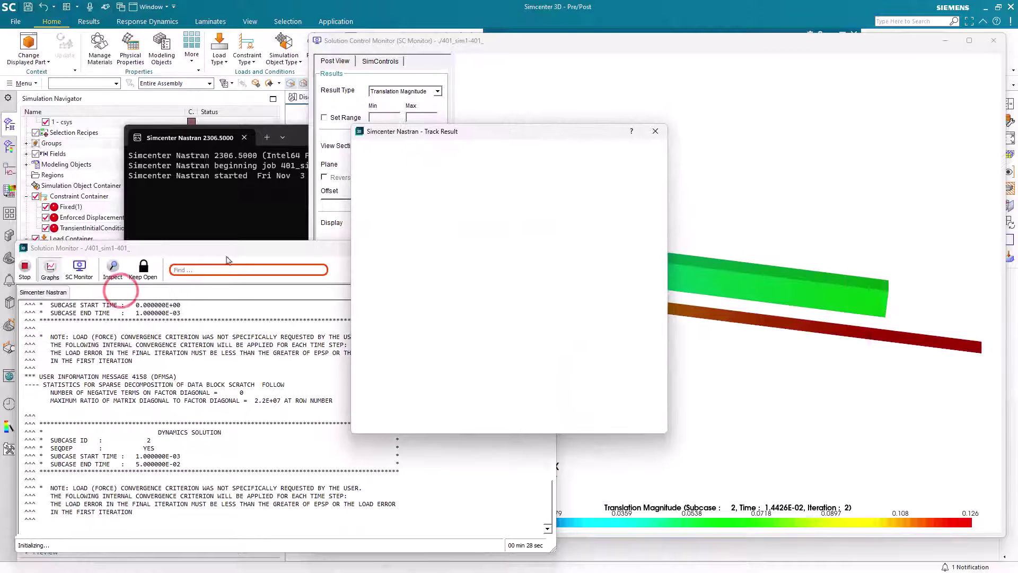
left_click_drag(505, 137, 362, 132)
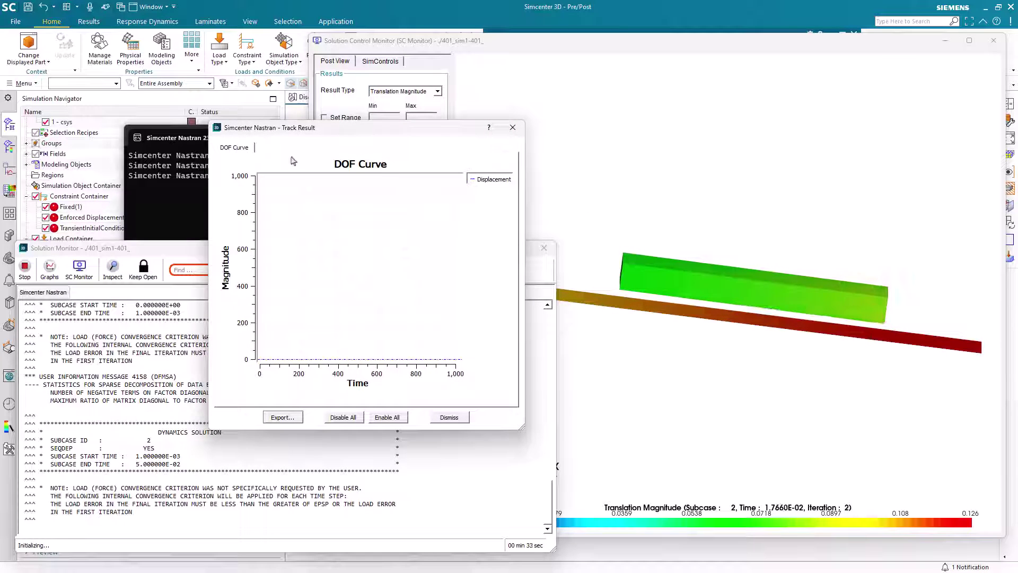
left_click(446, 415)
- Review the Simcenter Nastran Convergence graphs, including the Cumulative Iteration History, and dismiss them
left_click(50, 267)
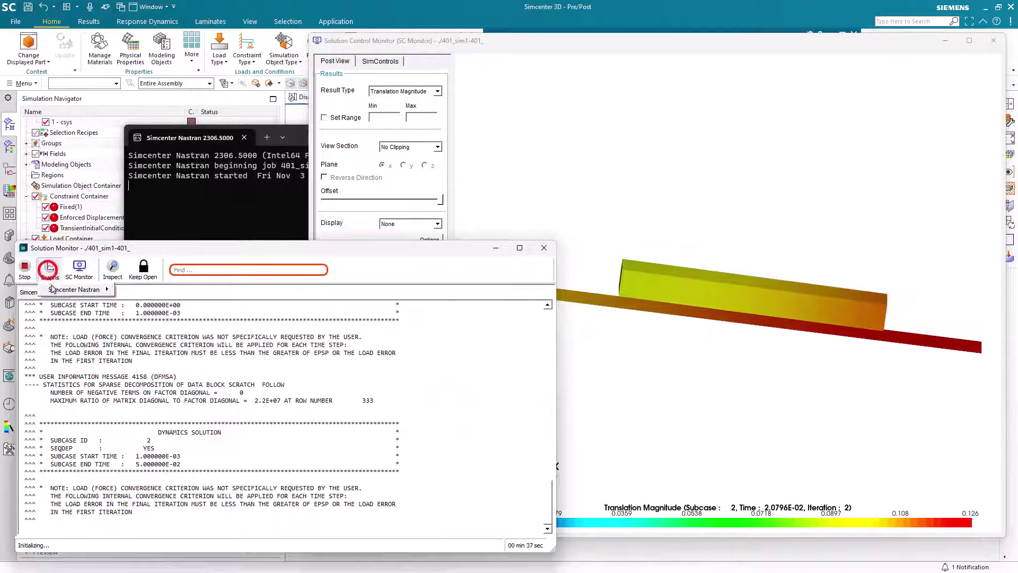
mouse_move(75, 289)
left_click(140, 301)
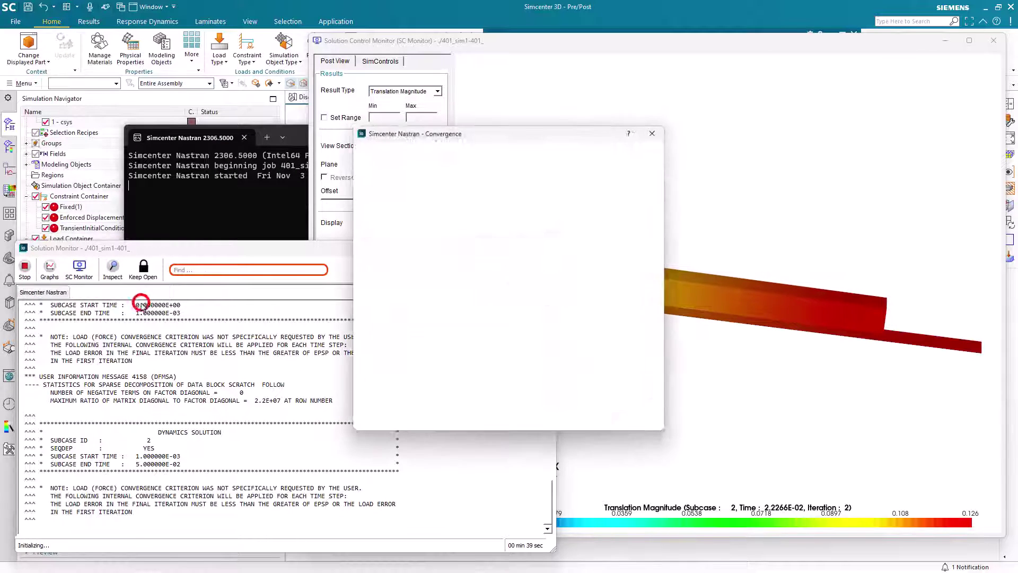
left_click_drag(489, 135, 278, 135)
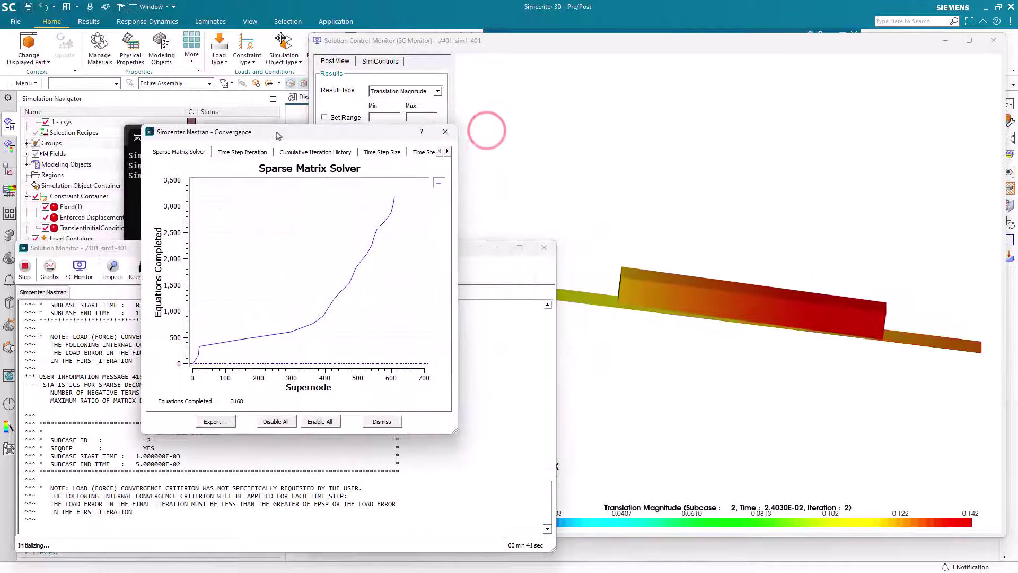
left_click(287, 152)
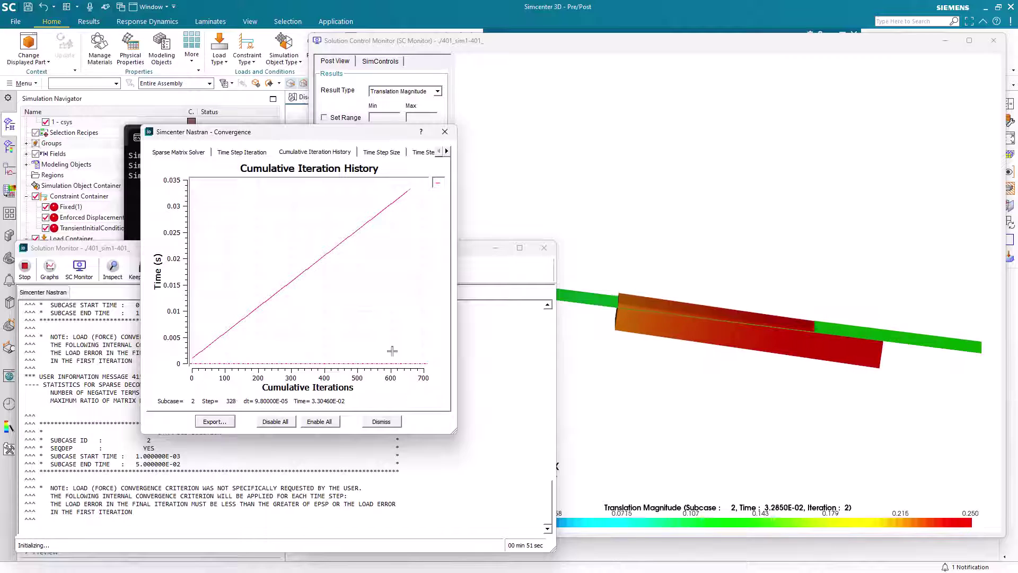
left_click(381, 421)
- Stop the running solve and close the solution monitor and Information windows
left_click(25, 268)
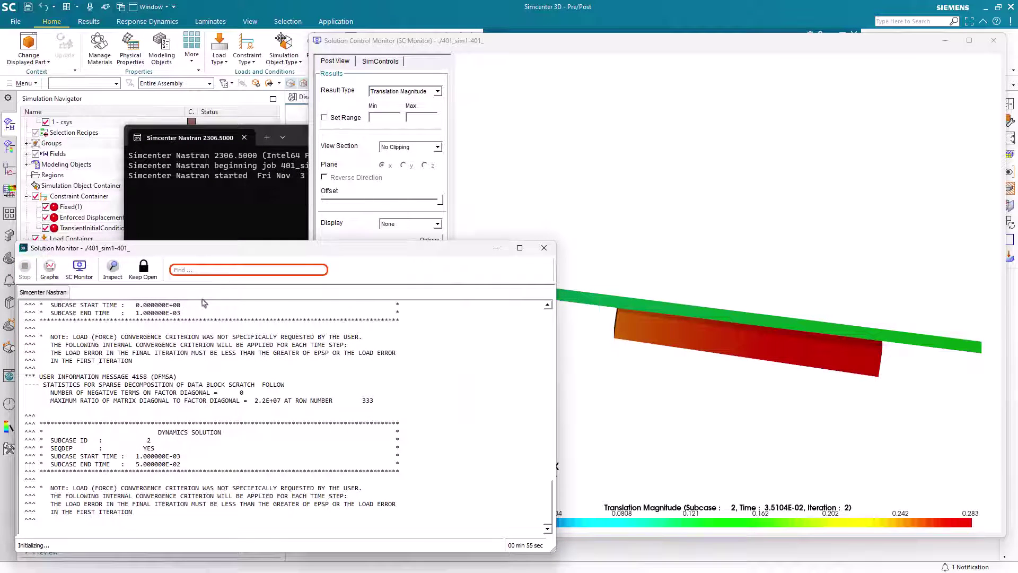
left_click(531, 297)
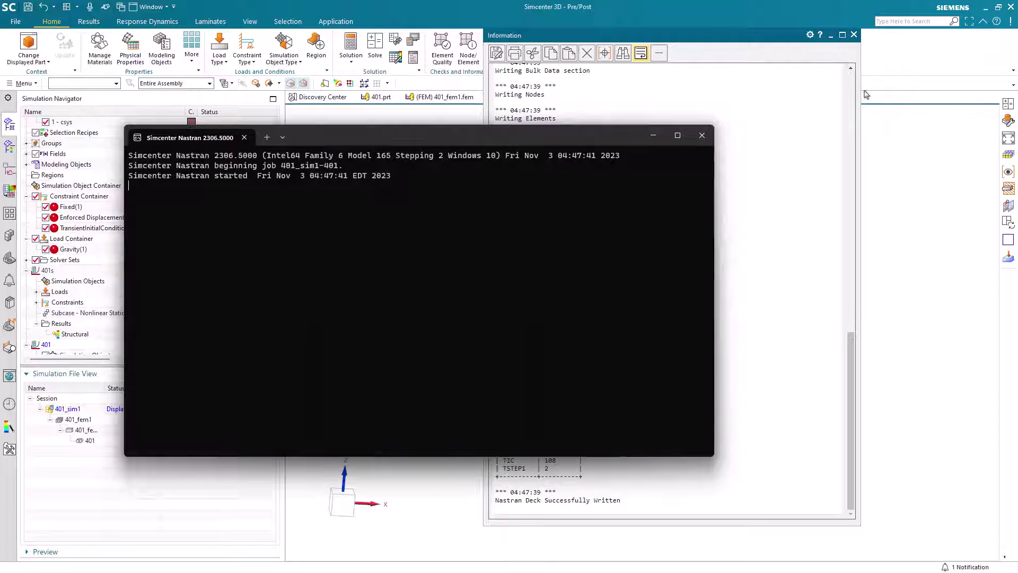
left_click(853, 35)
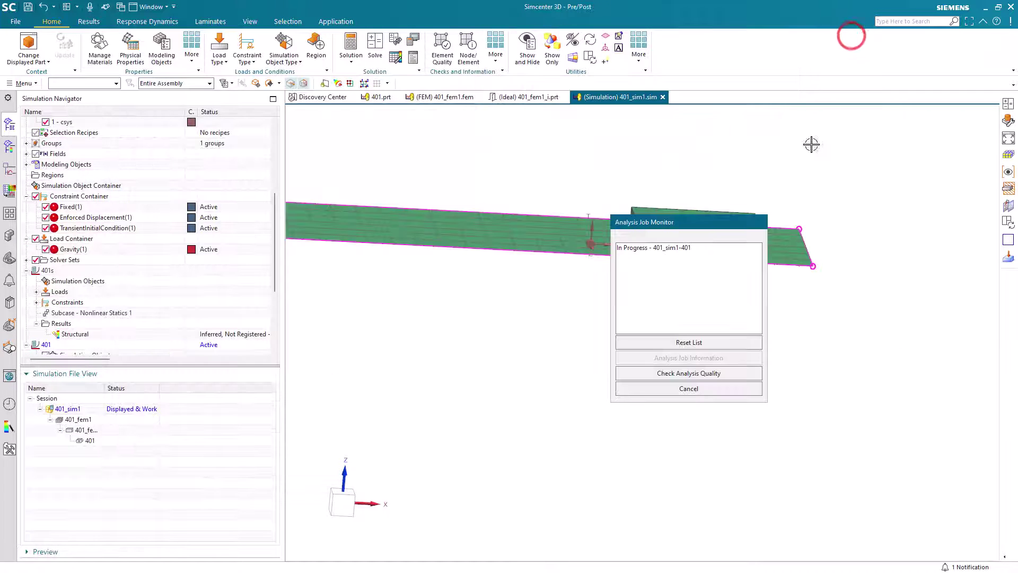
- Dismiss the job monitor and start a manual Surface-to-Surface Contact using the long beam's face as the source region
left_click(692, 389)
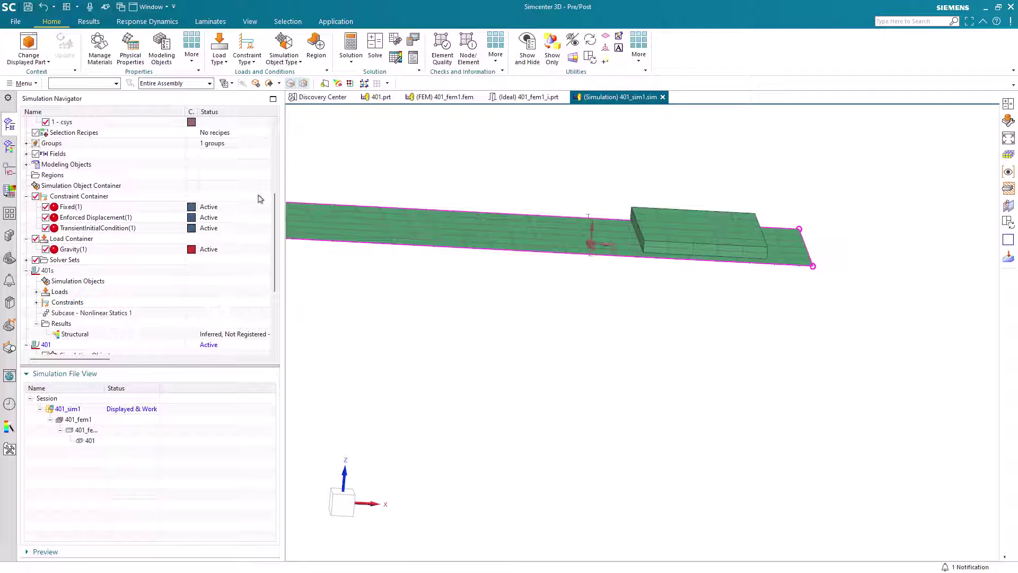
left_click(281, 50)
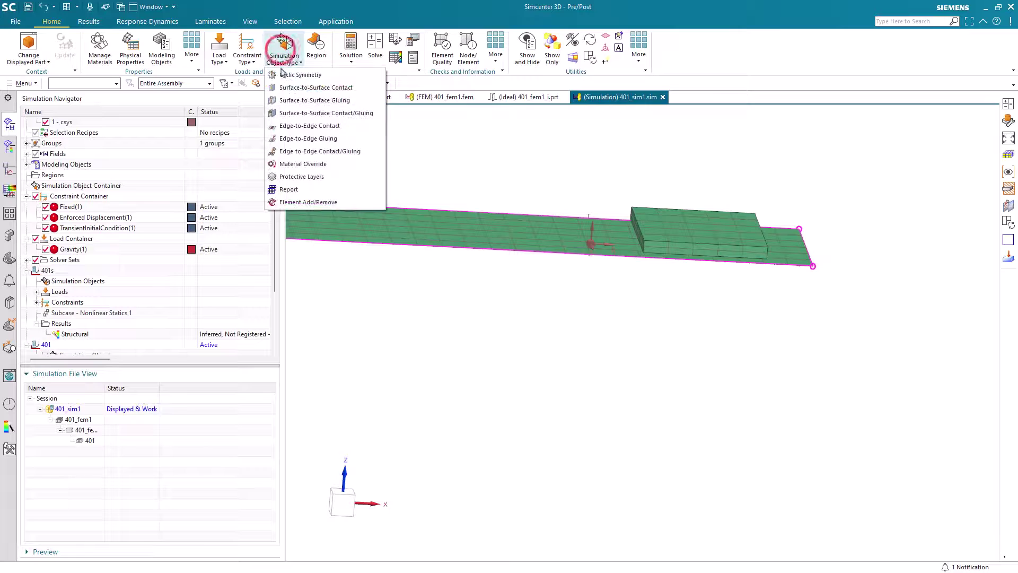
left_click(289, 87)
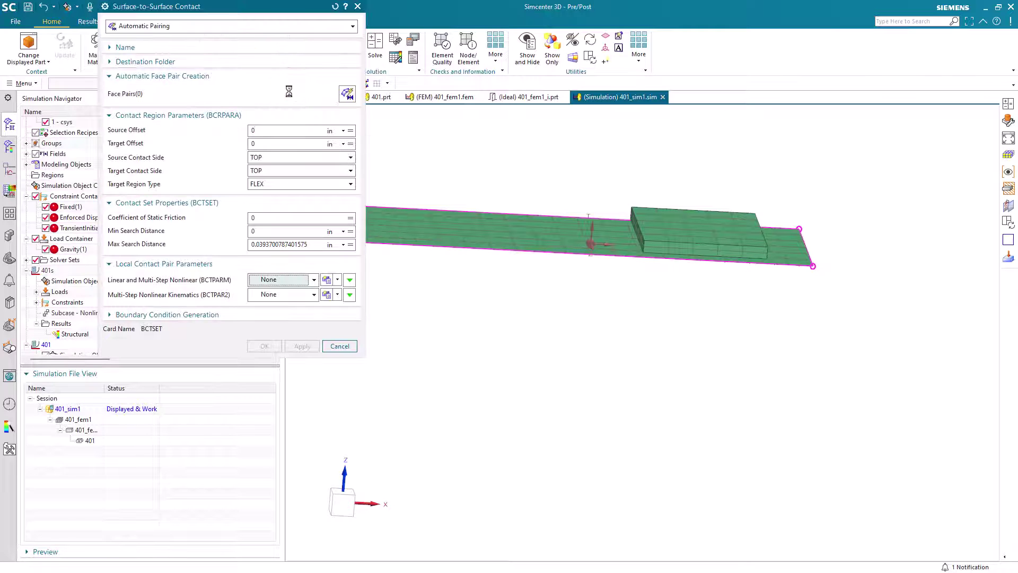
left_click(258, 26)
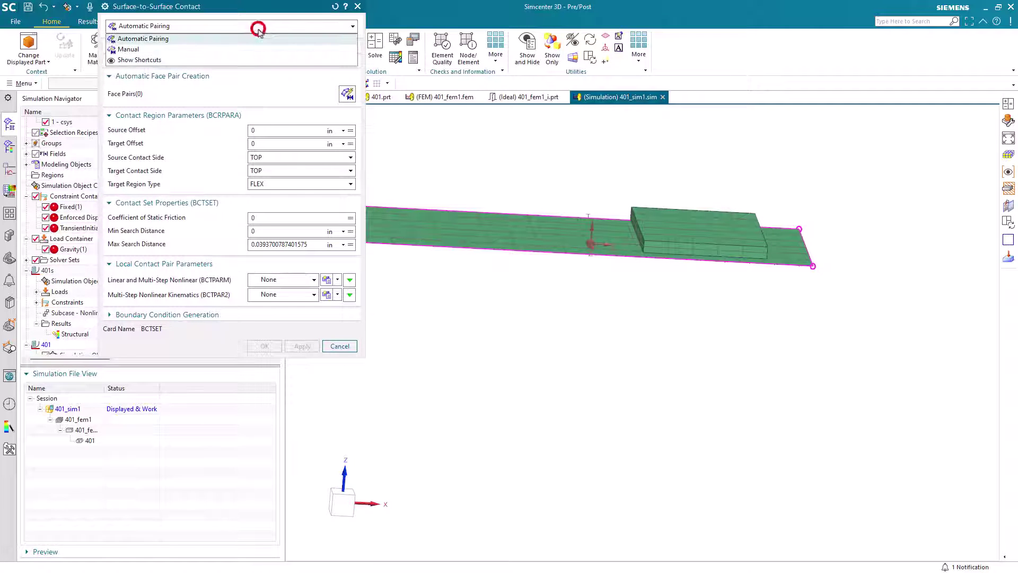
left_click(239, 47)
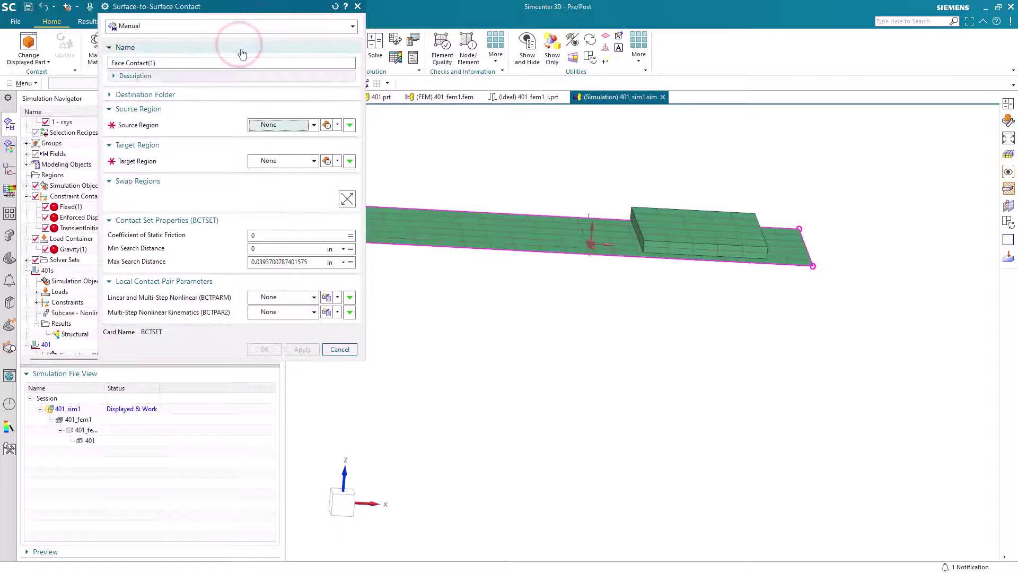
left_click(326, 124)
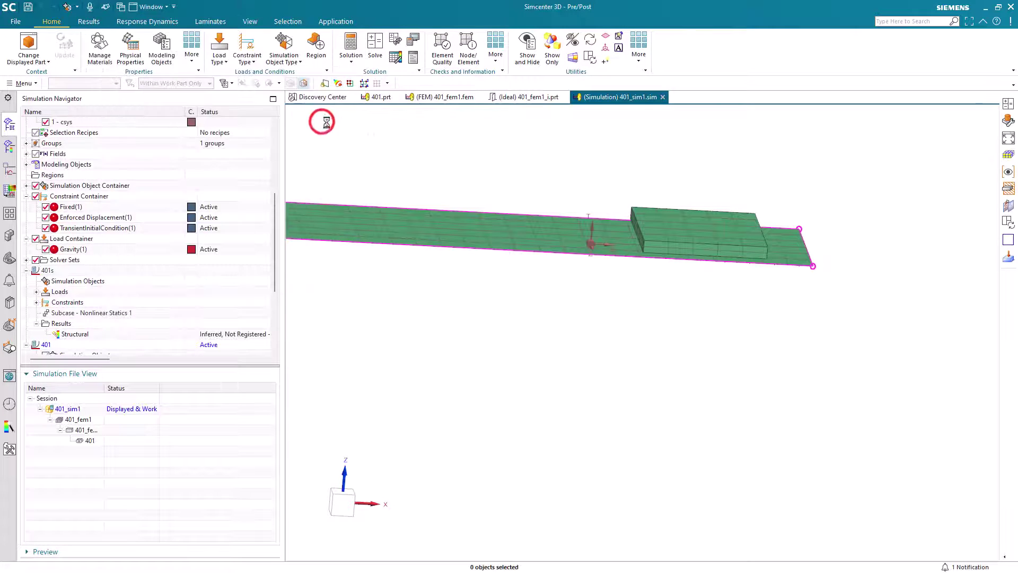
left_click(567, 225)
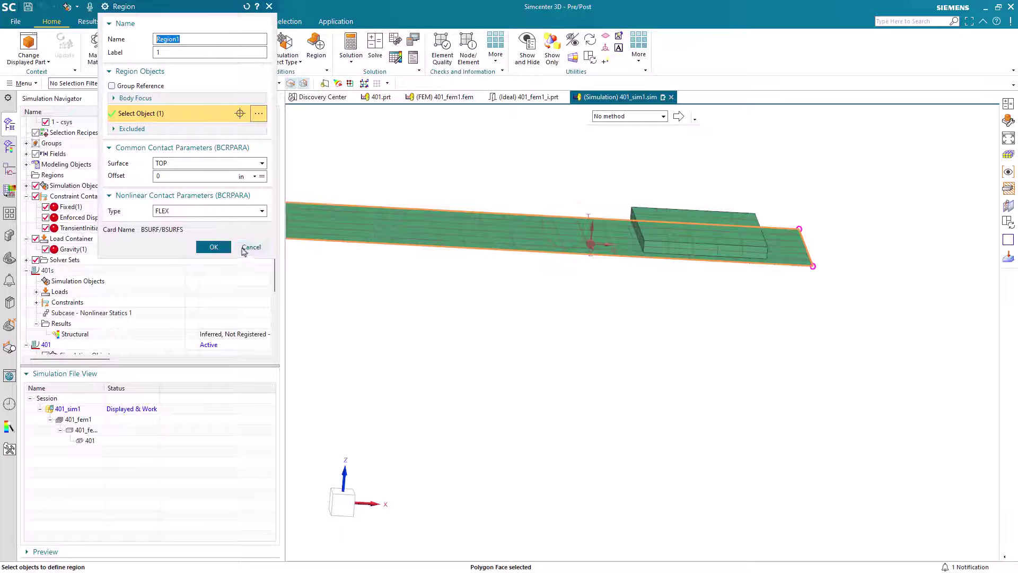
left_click(213, 246)
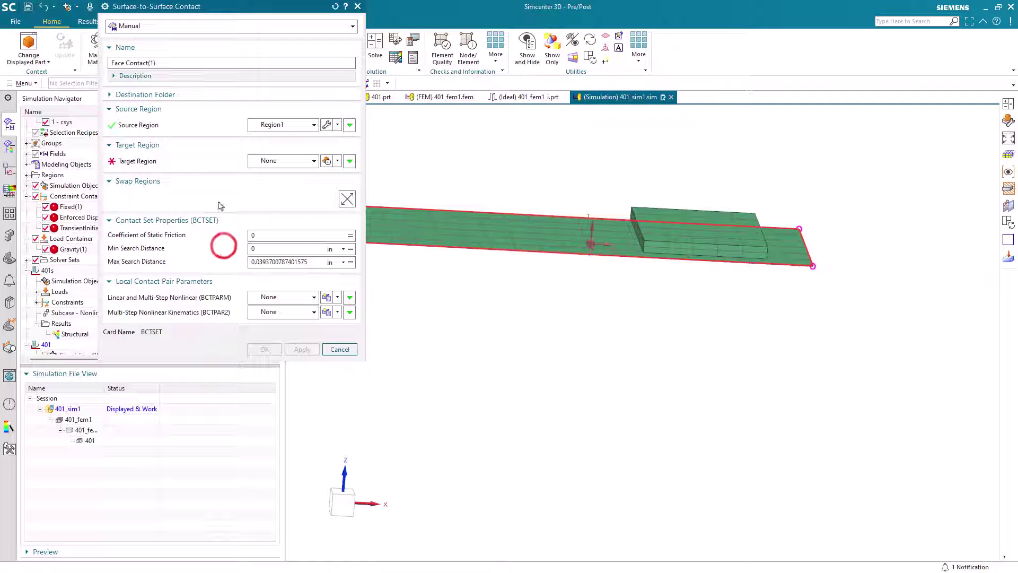
- Define the contact's target region from the underside face of the small plate
left_click(324, 161)
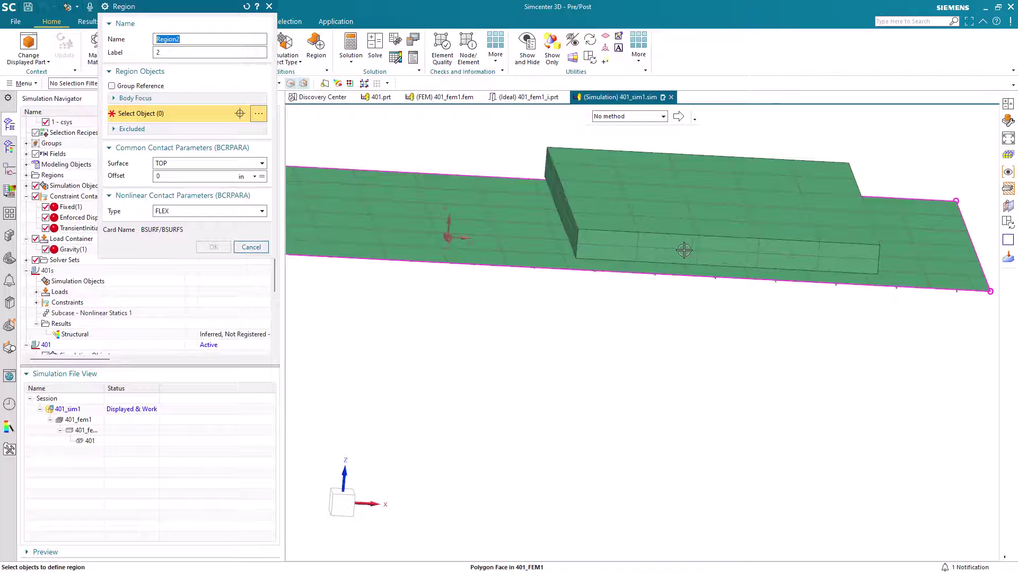
middle_click_drag(690, 250, 675, 213)
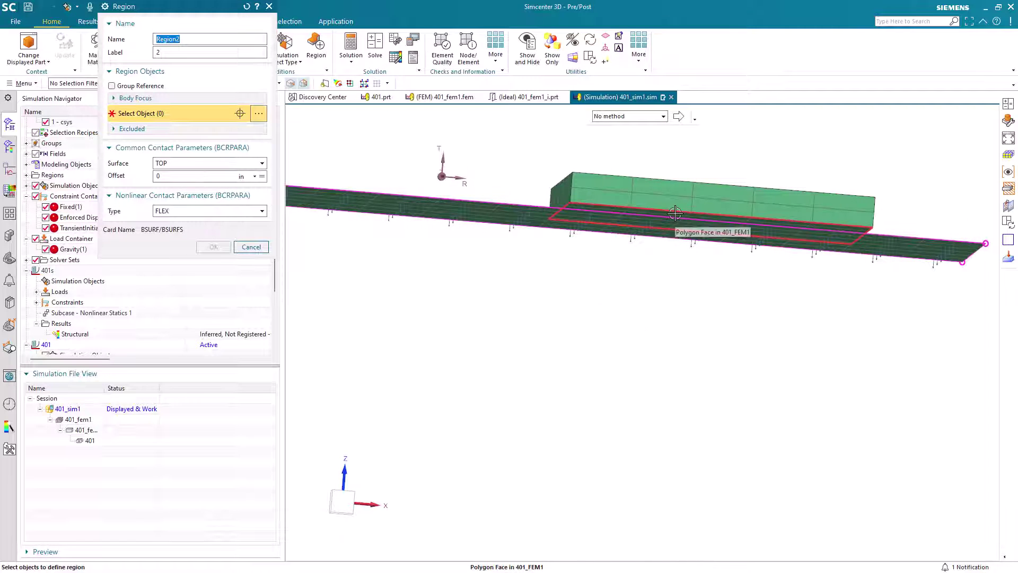
left_click(675, 213)
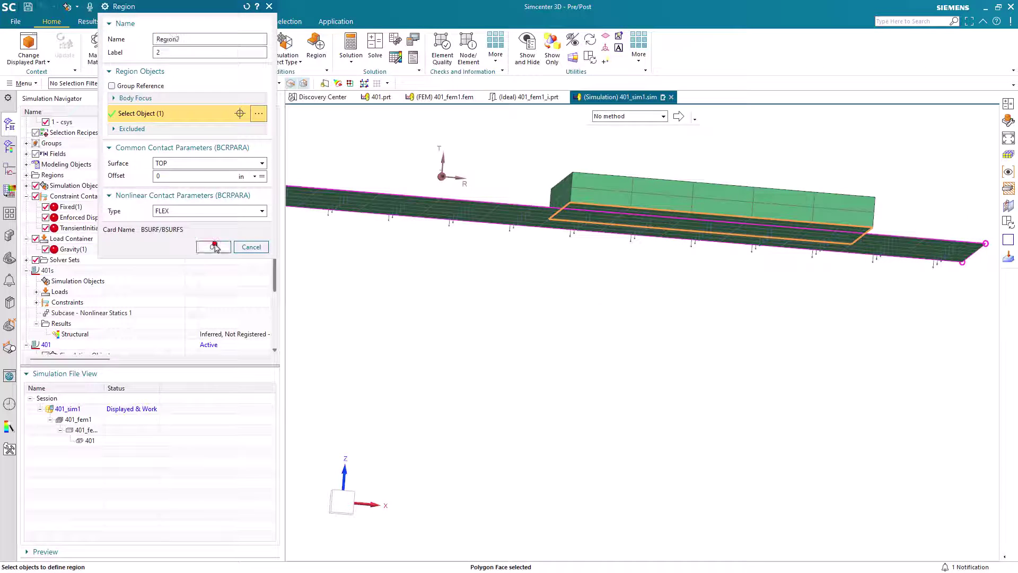
left_click(213, 247)
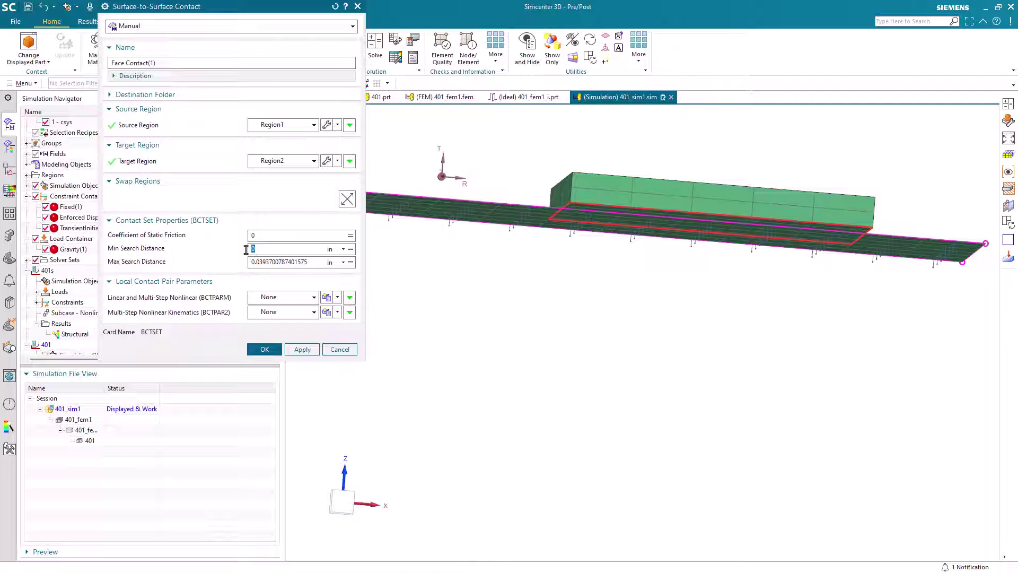
- Set the contact search distances to -.01 in minimum and .01 in maximum, and create the contact
type("-")
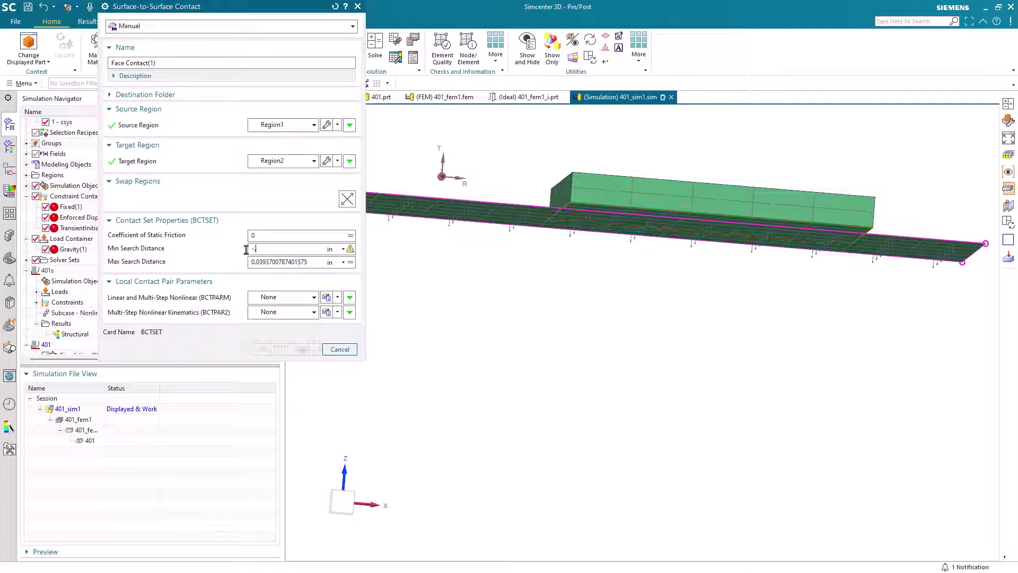
type("0")
type(".01")
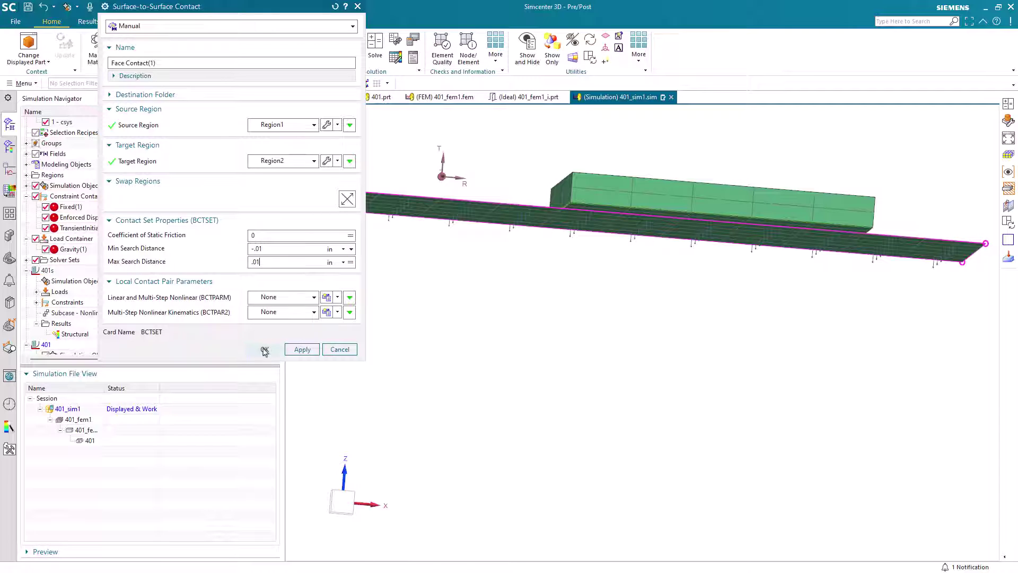
left_click(265, 349)
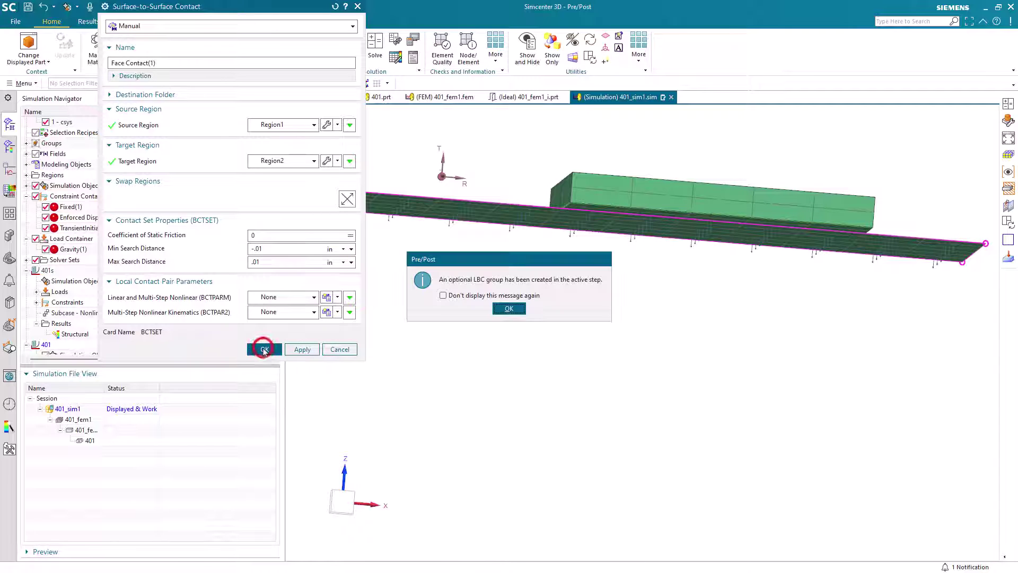
left_click(500, 309)
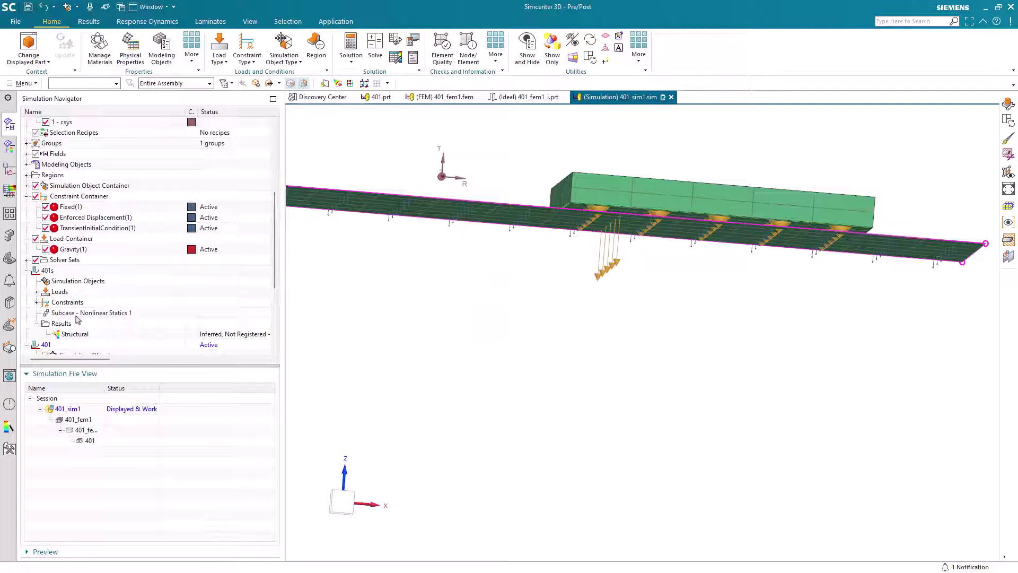
- Add Face Contact(1) from subcase g to the solution-level Simulation Objects of solution 401
scroll(78, 319, "down", 2)
scroll(77, 319, "down", 3)
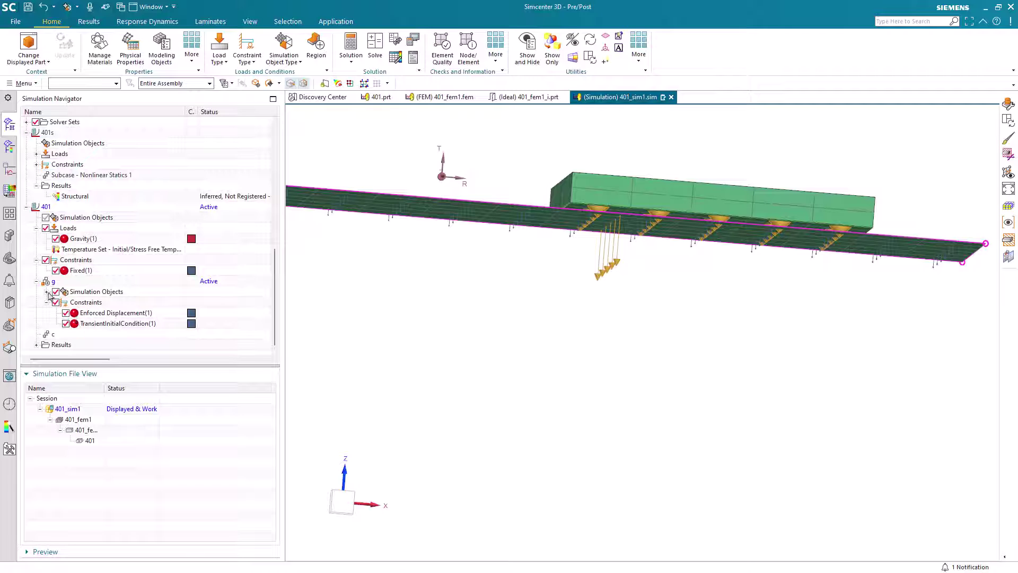
left_click(47, 292)
left_click(85, 303)
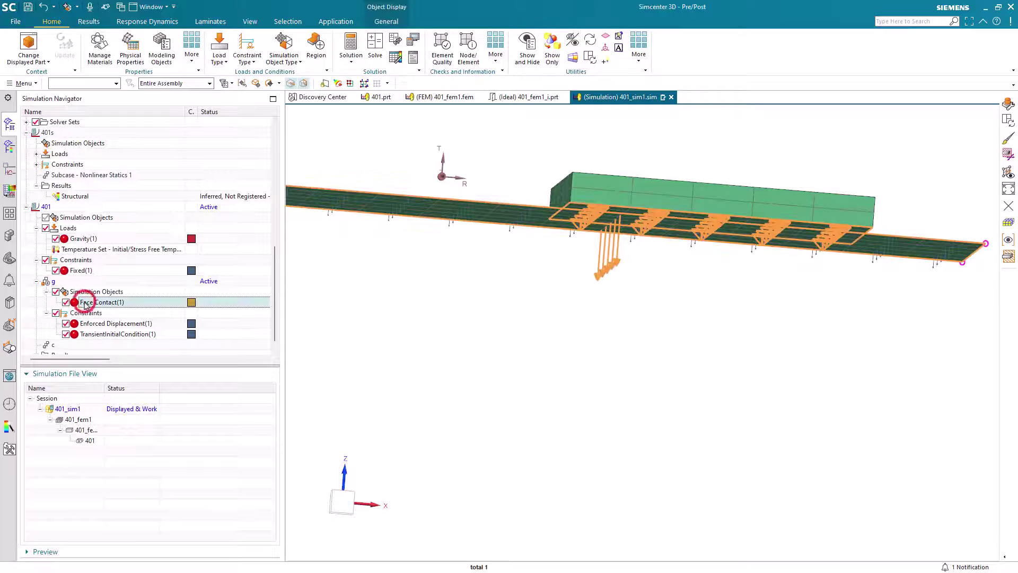
left_click_drag(80, 223, 82, 226)
left_click(36, 217)
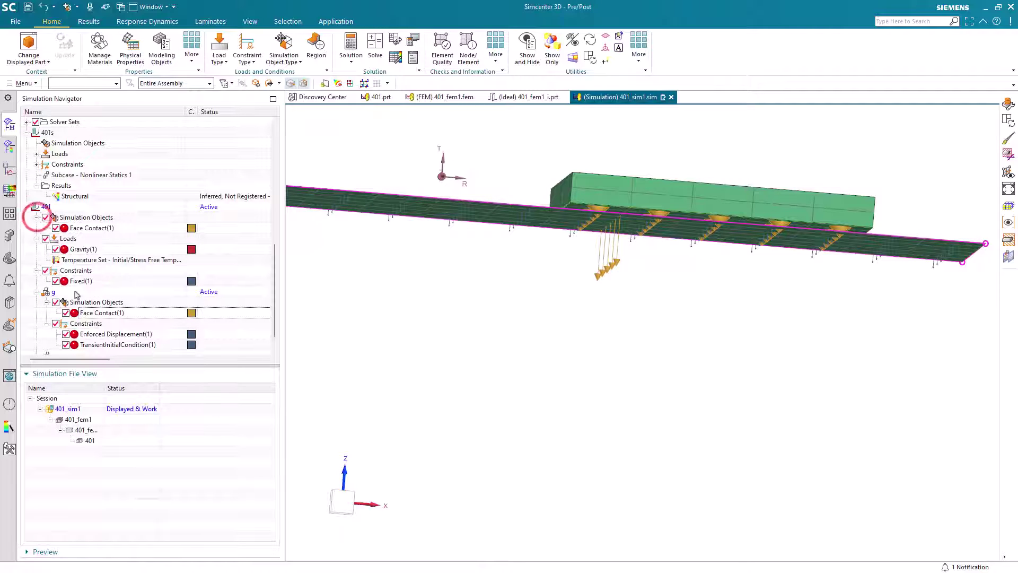
- Delete the Simulation Objects container from subcase g, leaving the contact only at the solution level
right_click(89, 304)
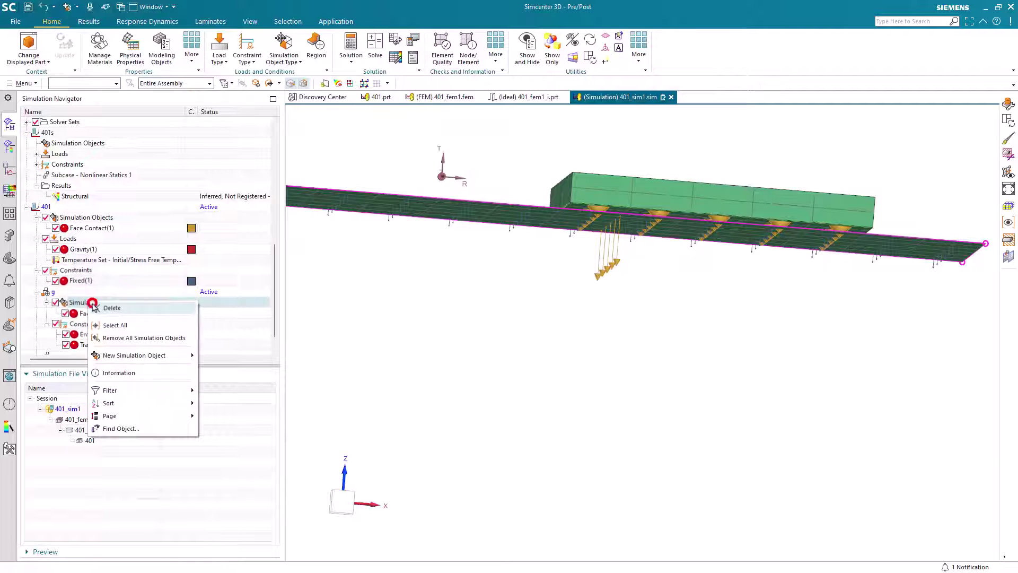
left_click(114, 372)
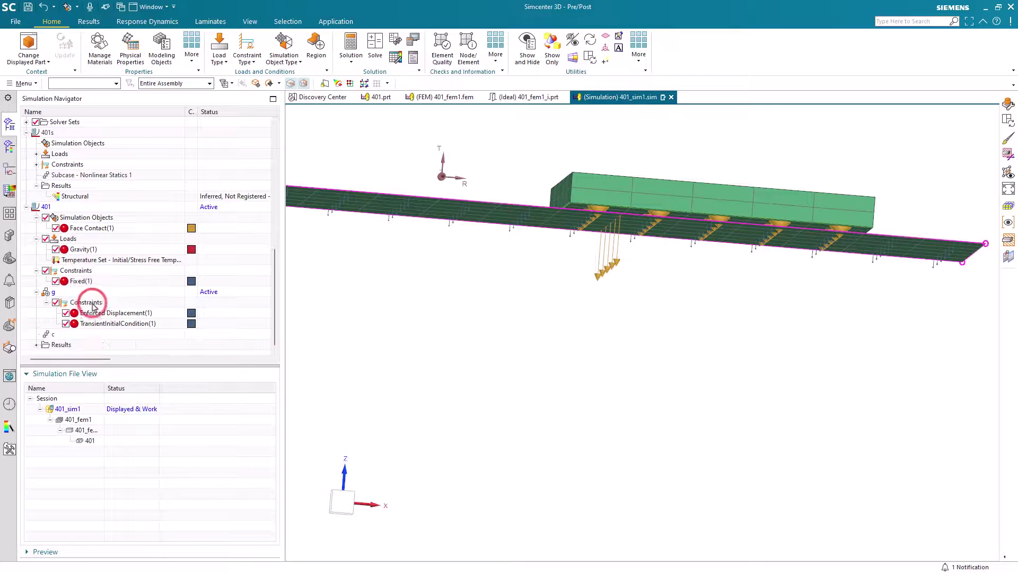
left_click(57, 338)
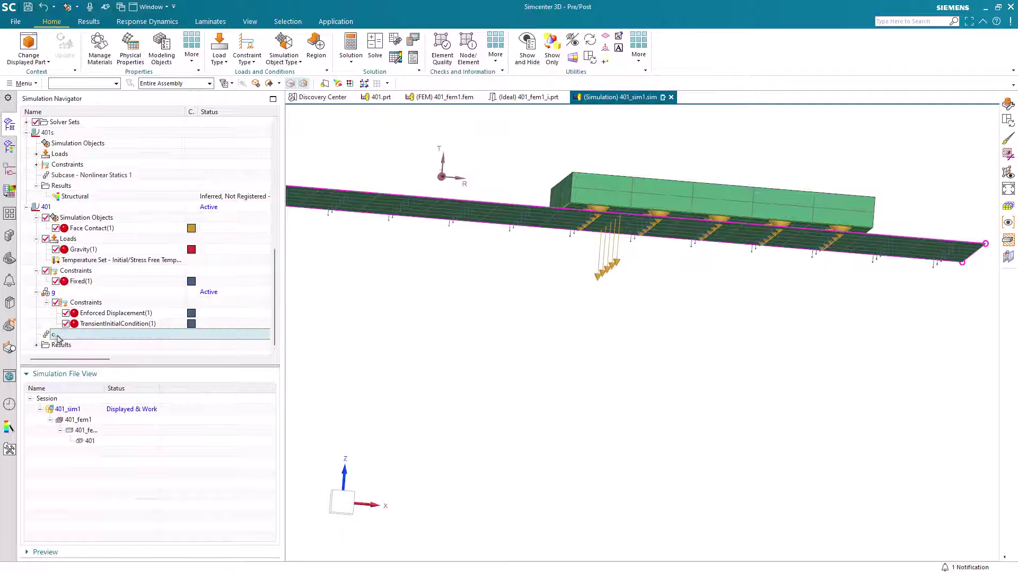
- Save the simulation file and solve solution 401 with the contact included
right_click(51, 207)
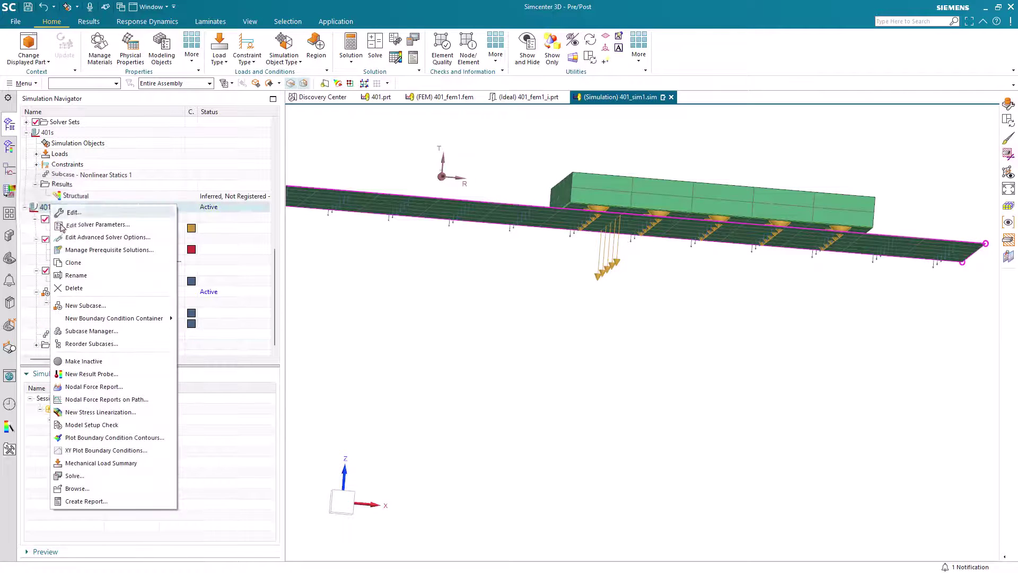
left_click(99, 476)
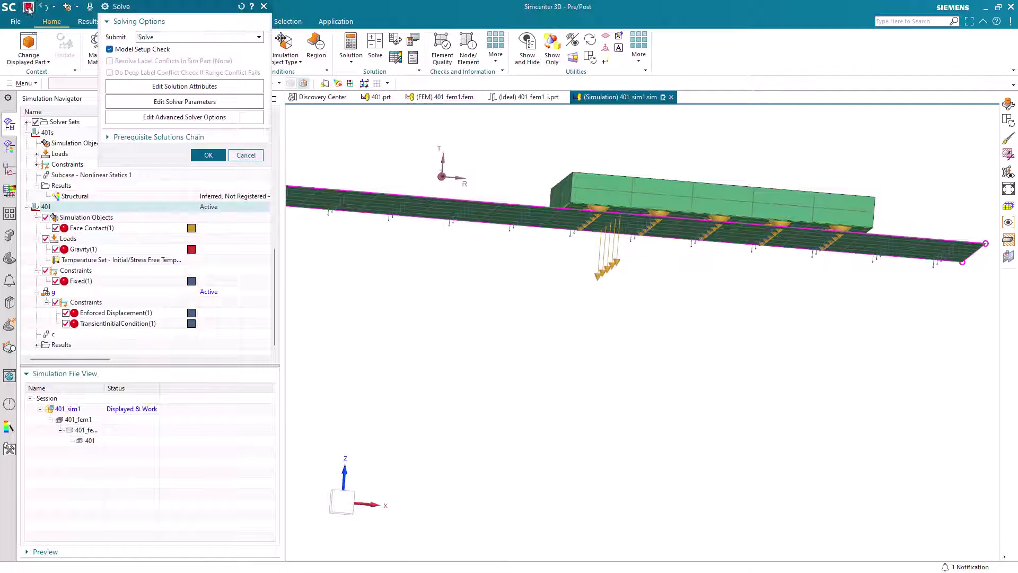
key("Return")
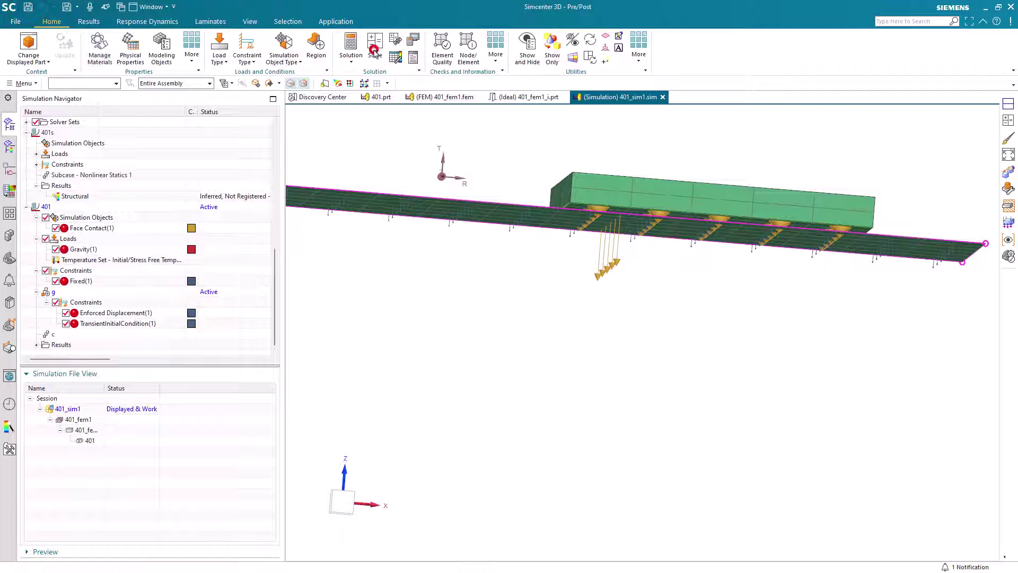
left_click(374, 47)
left_click(206, 156)
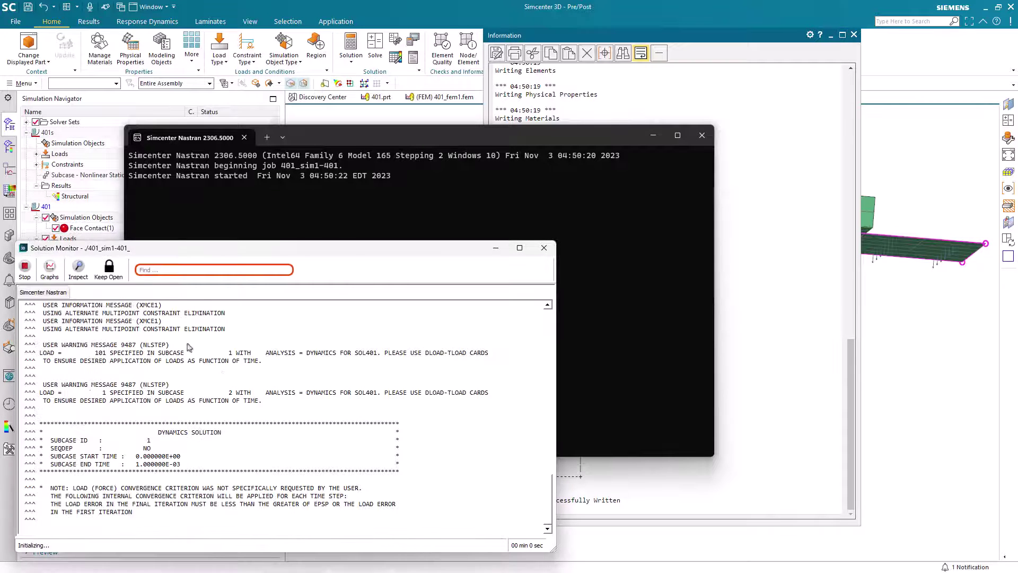
- Stop the running solve after checking its live results and Cumulative Iteration History, and close the monitoring windows
left_click(79, 271)
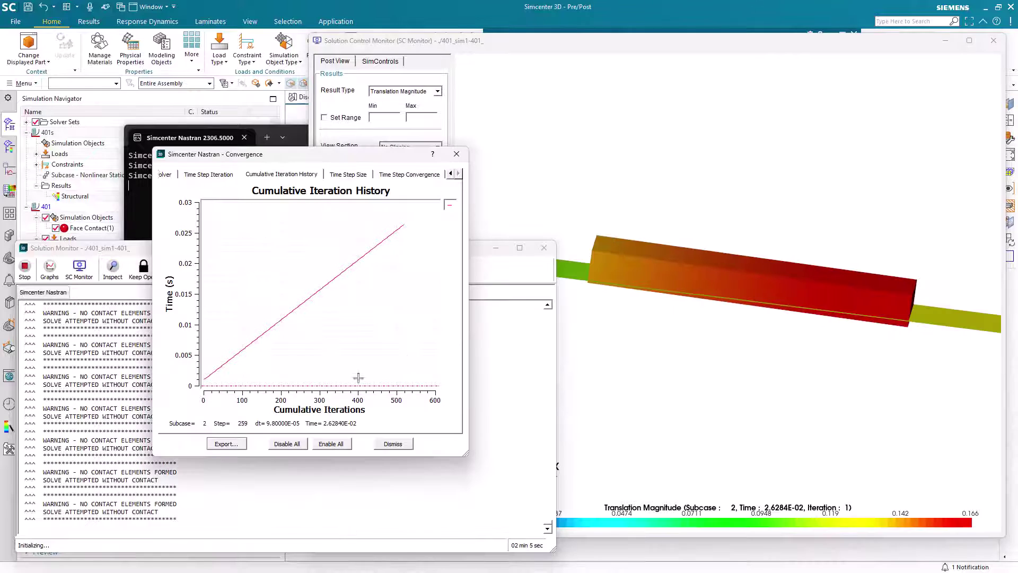
left_click(25, 270)
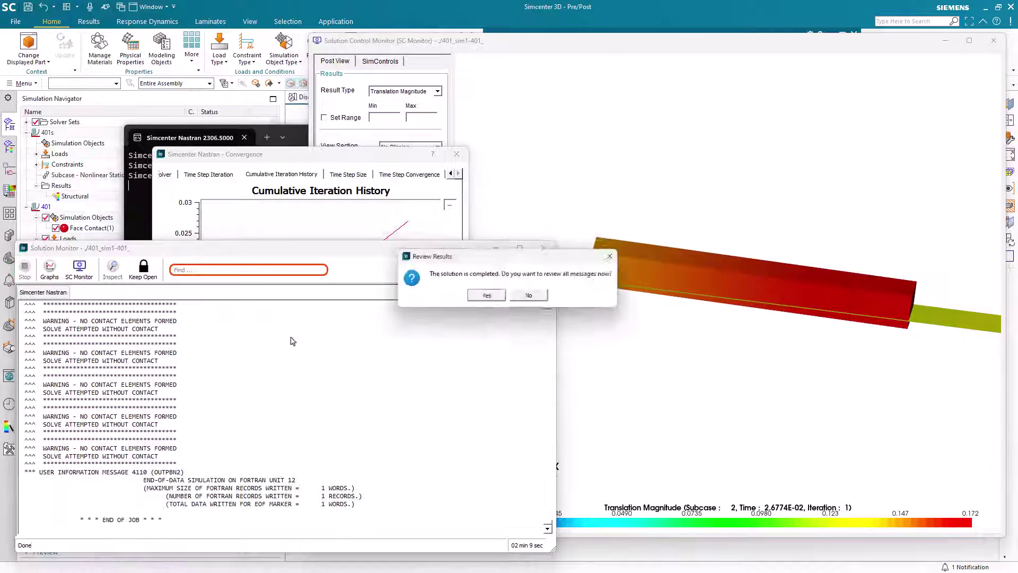
left_click(532, 297)
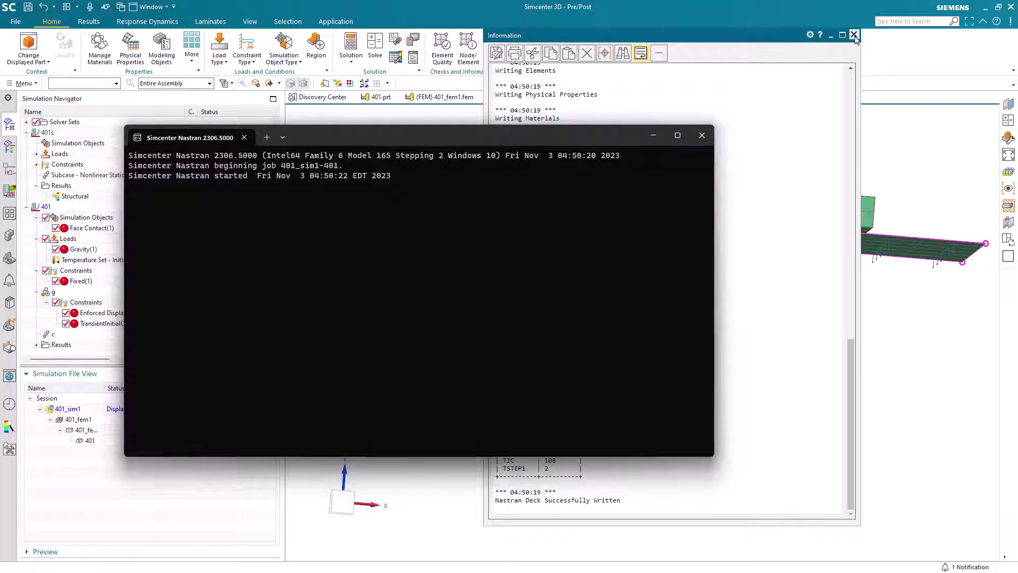
left_click(854, 35)
left_click(655, 385)
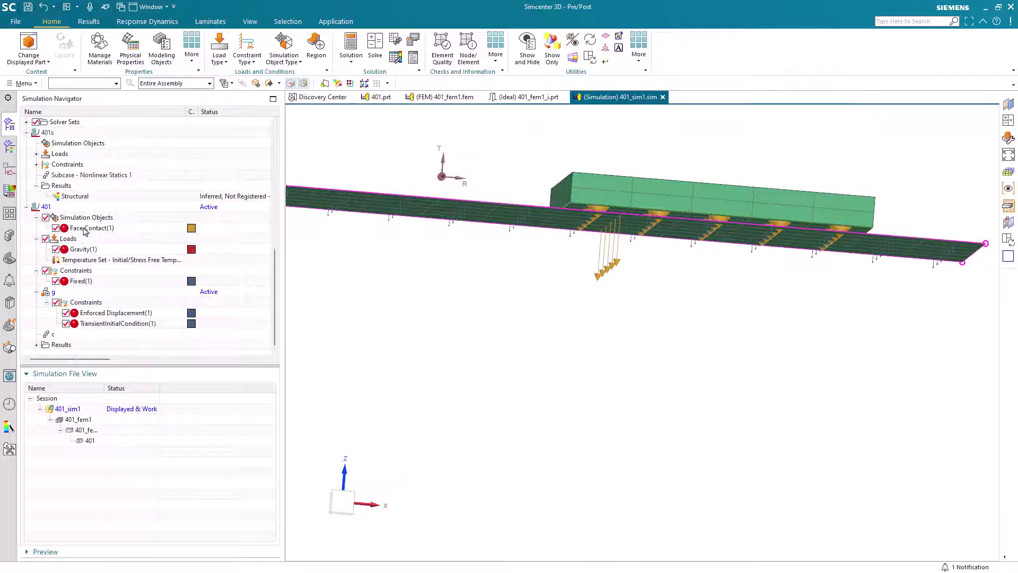
- Set the contact surface of Region1, the beam's contact region, to BOTTOM
scroll(509, 197, "up", 2)
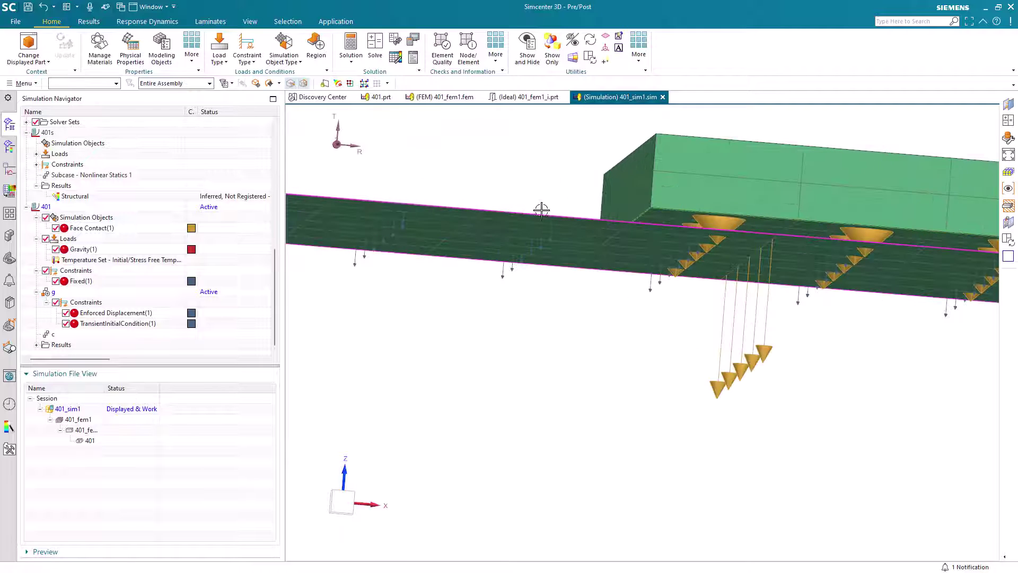
mouse_move(536, 207)
middle_mouse_down()
mouse_move(566, 232)
mouse_move(554, 238)
middle_mouse_up()
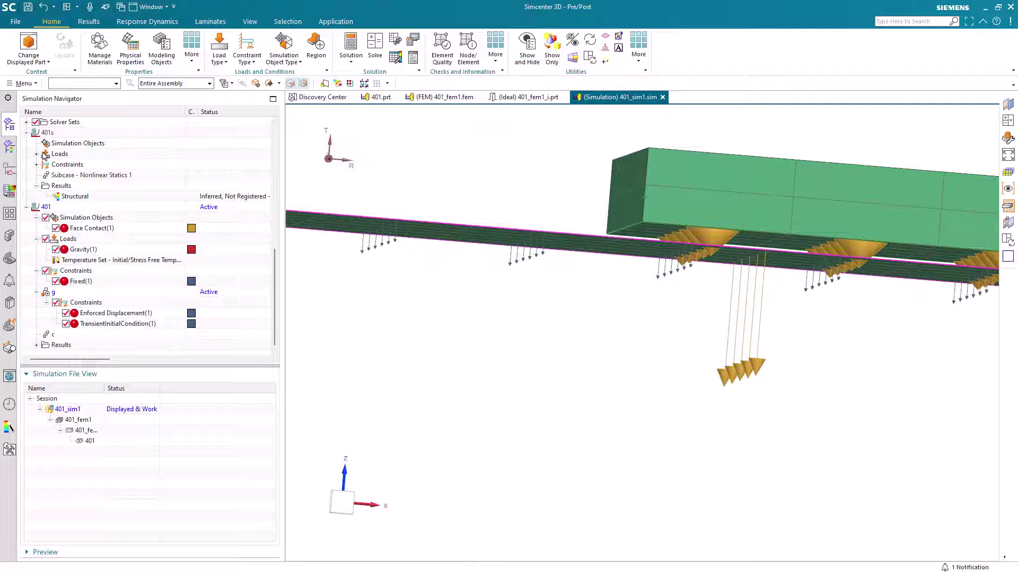
scroll(45, 154, "up", 3)
scroll(40, 155, "up", 1)
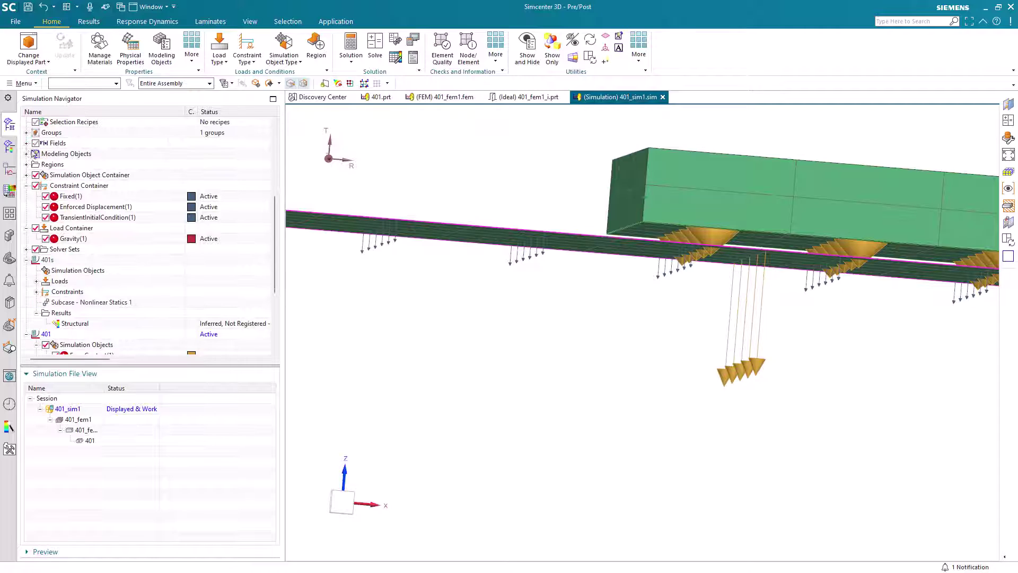
left_click(26, 165)
left_click(69, 175)
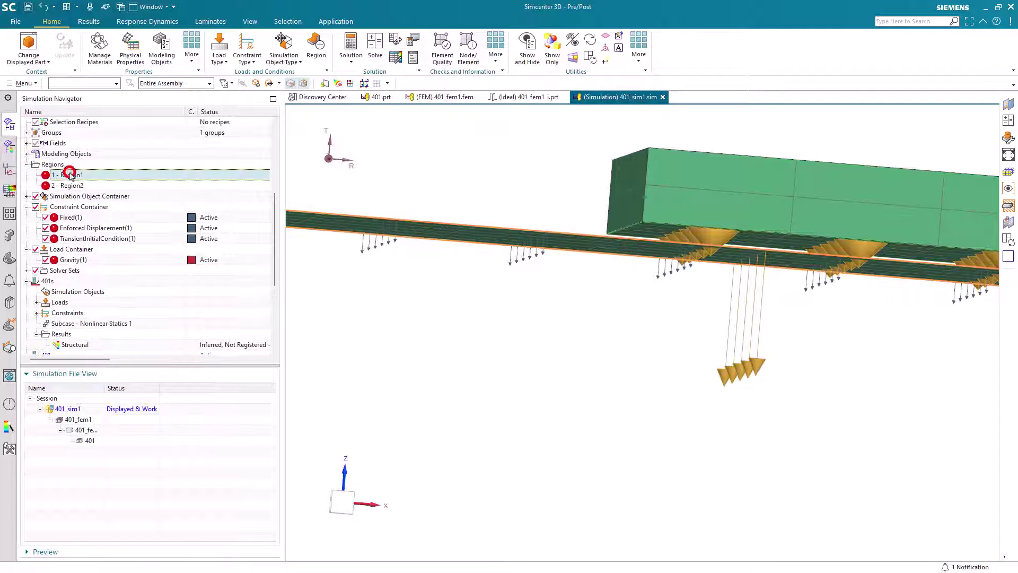
double_click(70, 176)
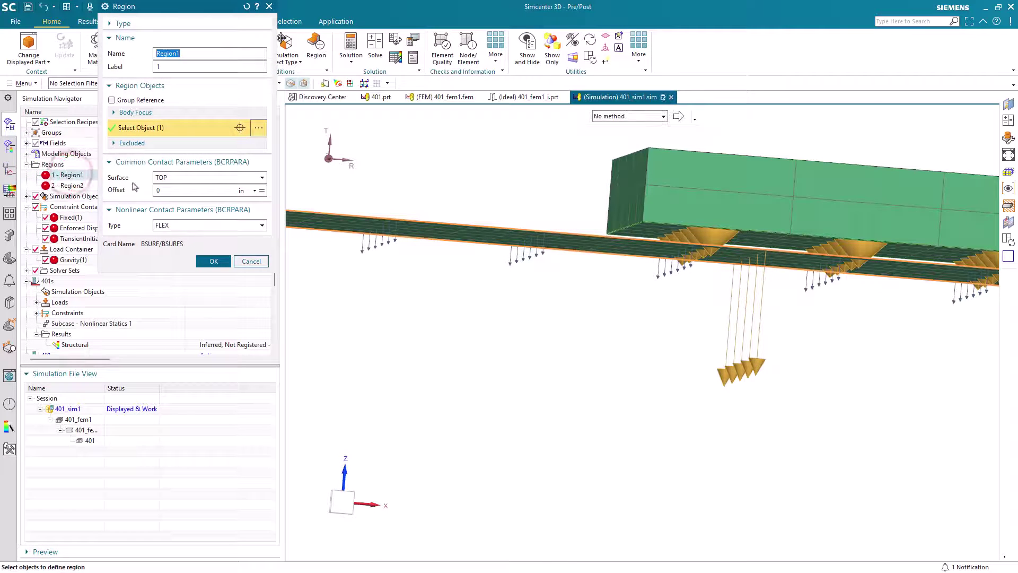
left_click(201, 178)
left_click(186, 192)
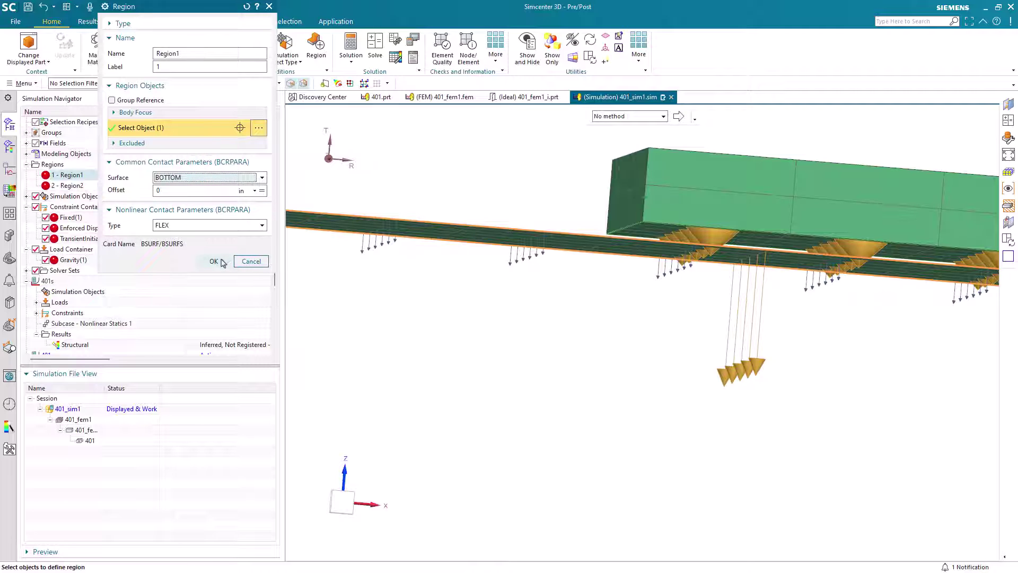
left_click(215, 261)
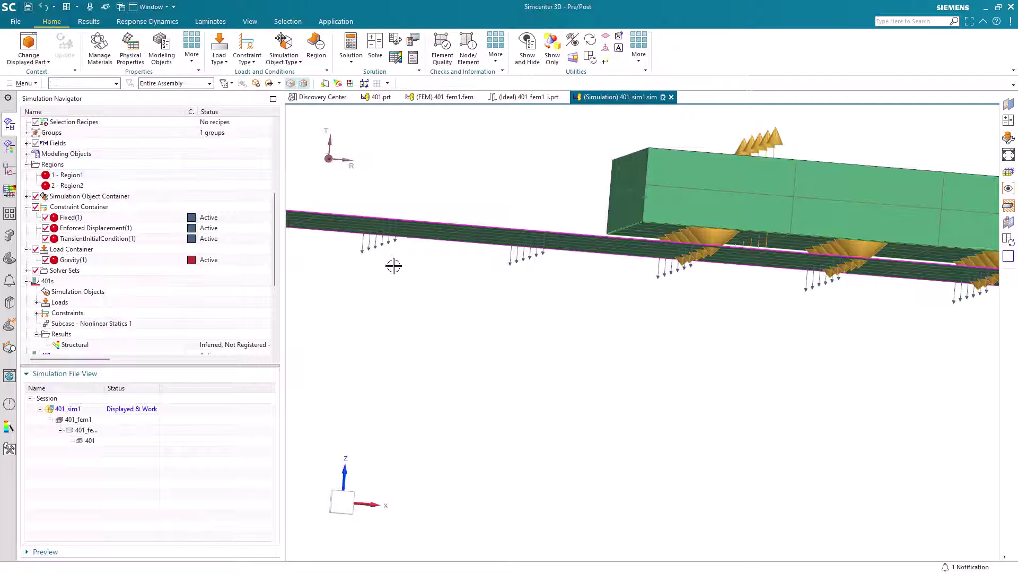
- Check the flipped contact direction between beam and small plate, and solve solution 401 with the model setup check enabled
middle_click_drag(611, 265, 633, 278)
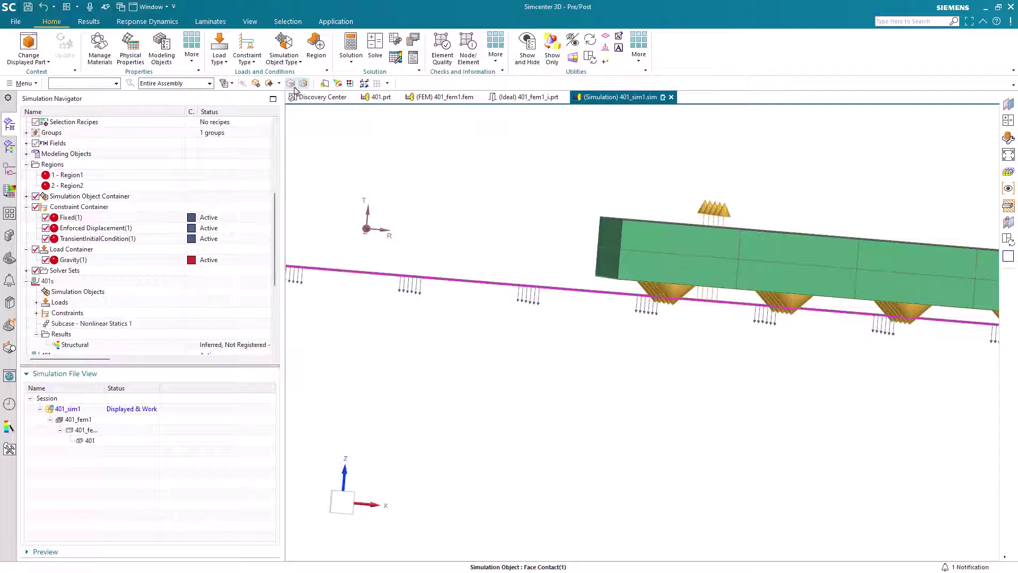
left_click(375, 46)
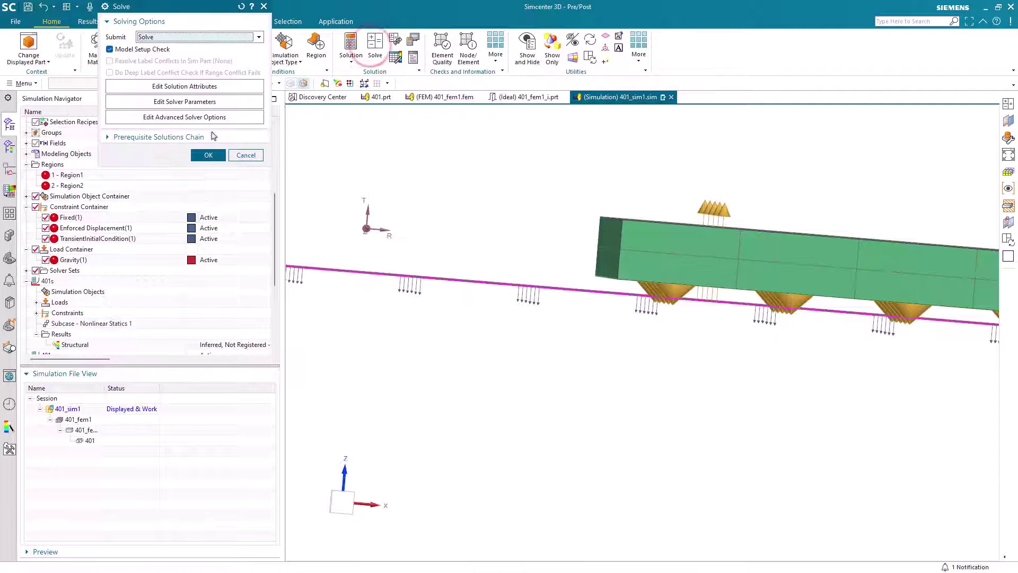
left_click(208, 155)
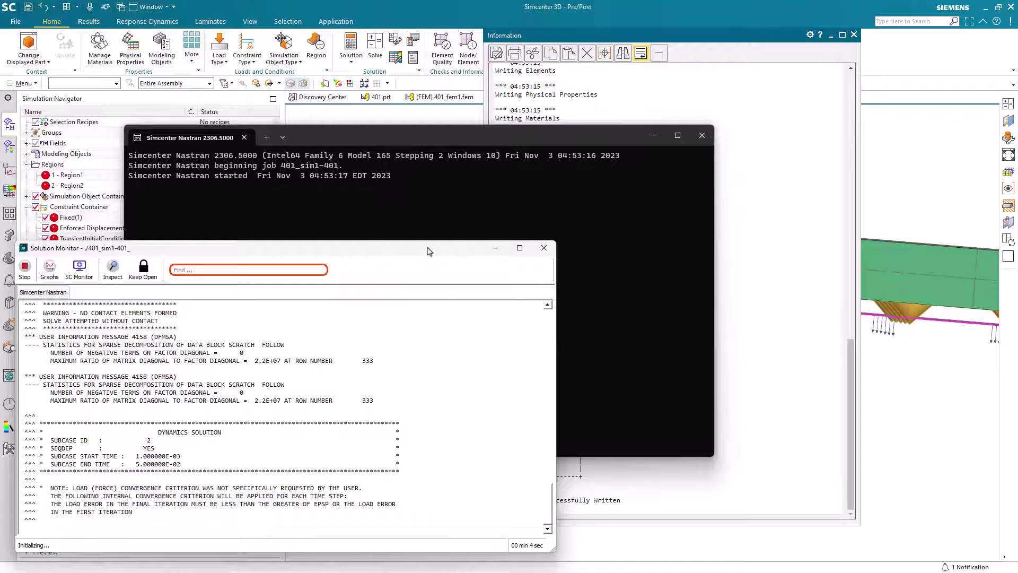
- Show live Translation Magnitude results in the Solution Control Monitor and inspect the gap between the beam and small plate
left_click(80, 270)
left_click(437, 91)
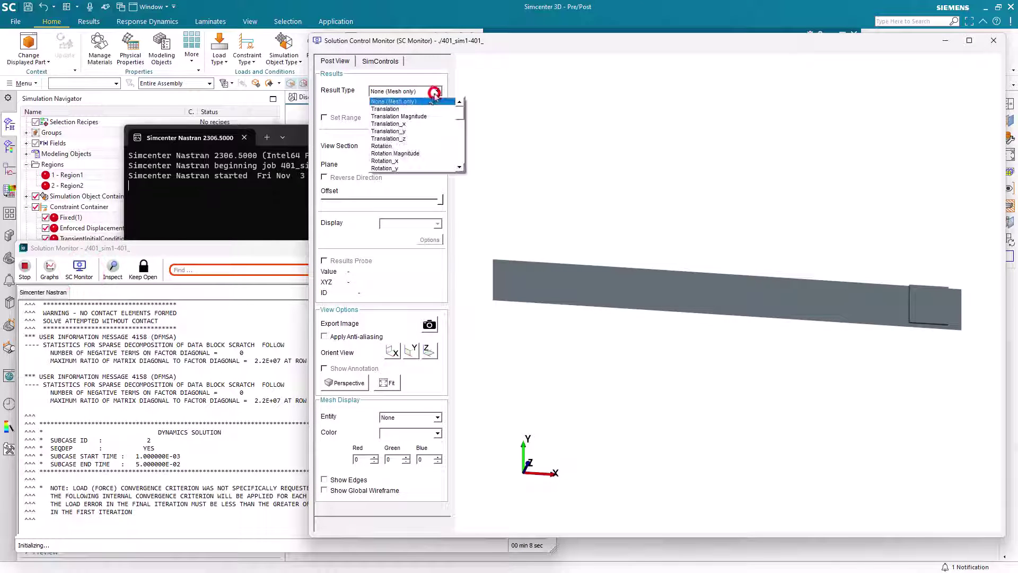
left_click(422, 116)
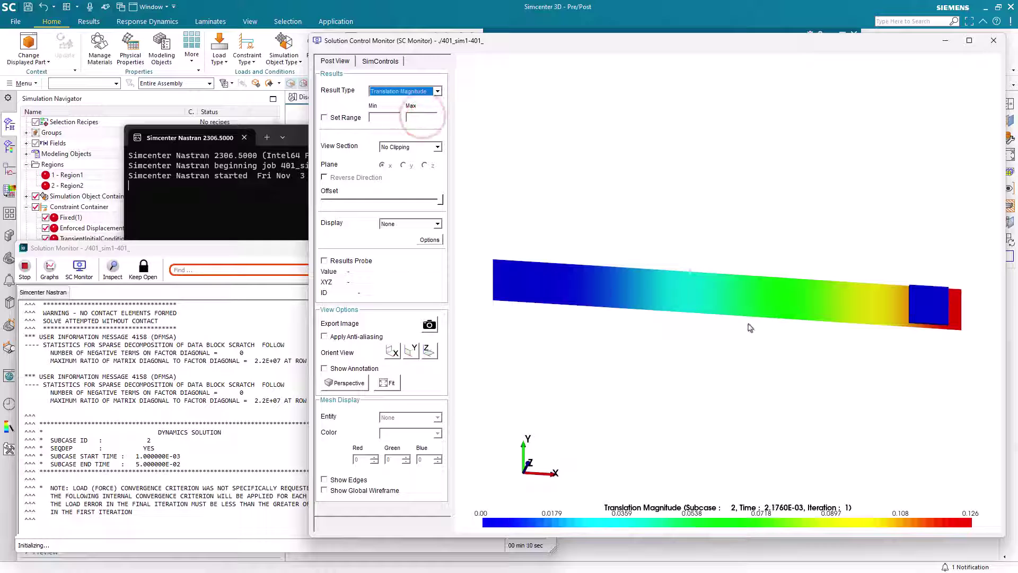
middle_click_drag(751, 327, 748, 175)
scroll(753, 304, "up", 5)
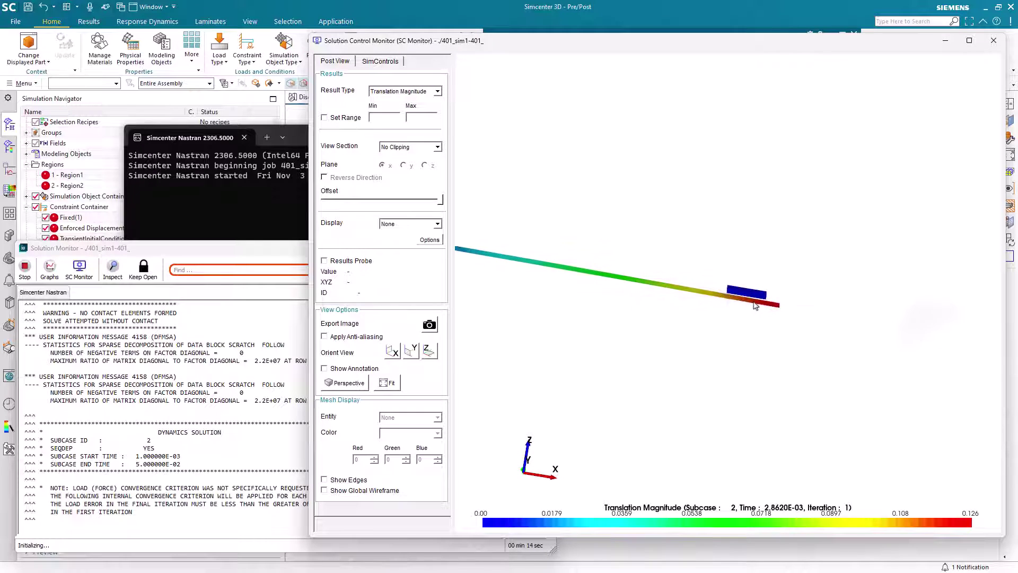
scroll(753, 303, "up", 4)
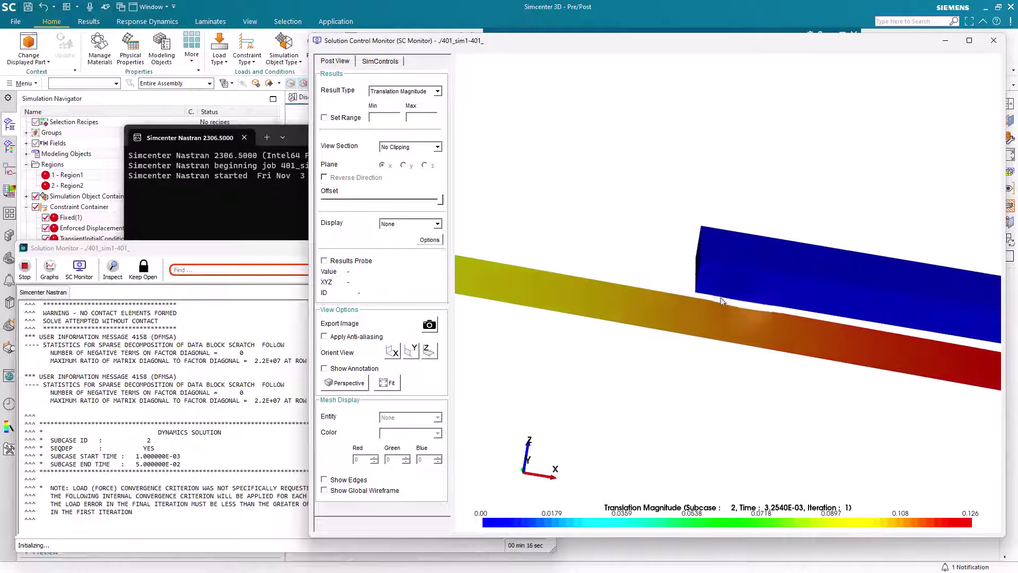
middle_click_drag(645, 283, 647, 272)
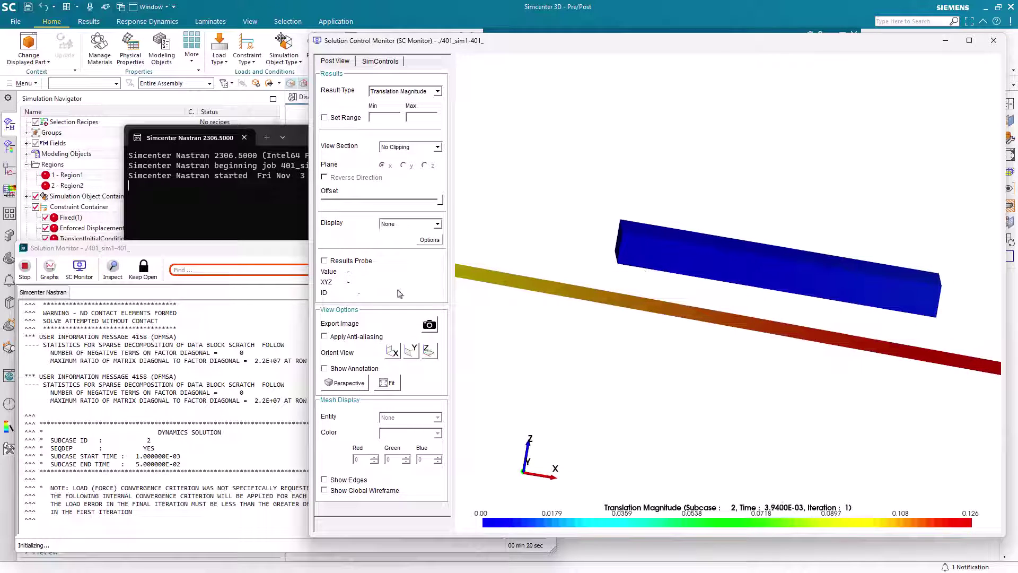
- Open the Simcenter Nastran Convergence graphs and view the Cumulative Iteration History while the solve runs
left_click(50, 268)
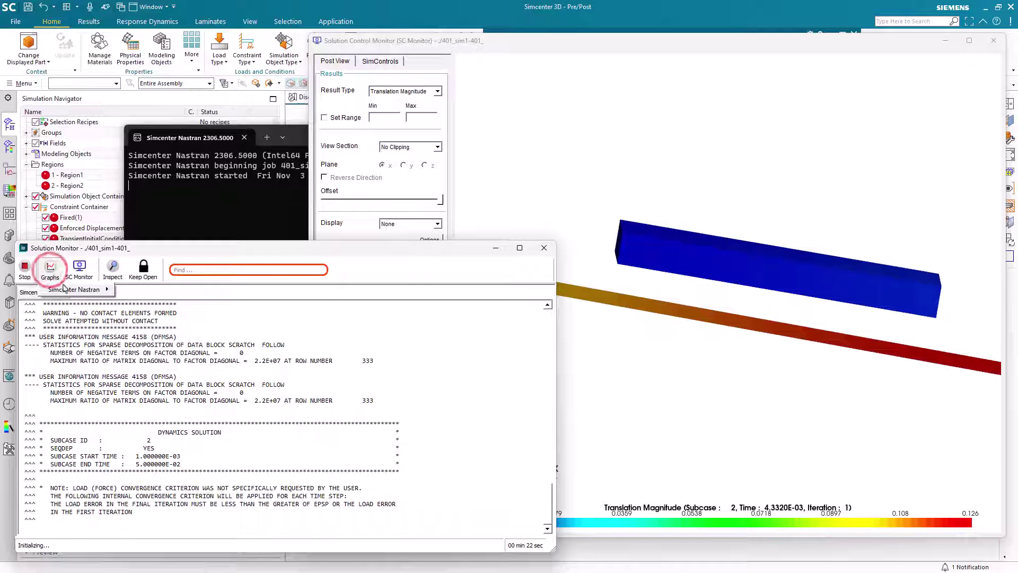
left_click(50, 268)
left_click(65, 289)
left_click(141, 300)
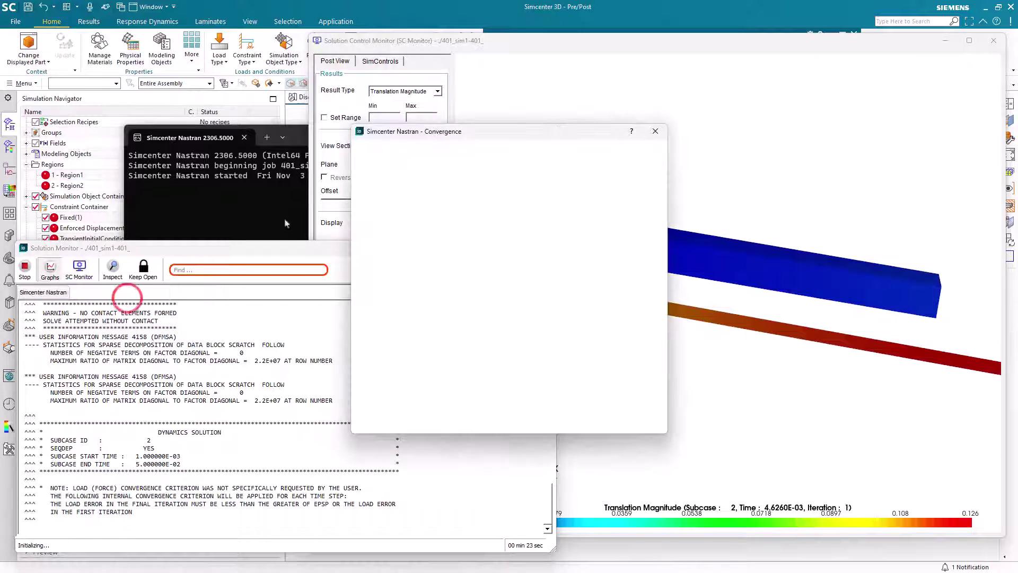
left_click_drag(462, 133, 262, 134)
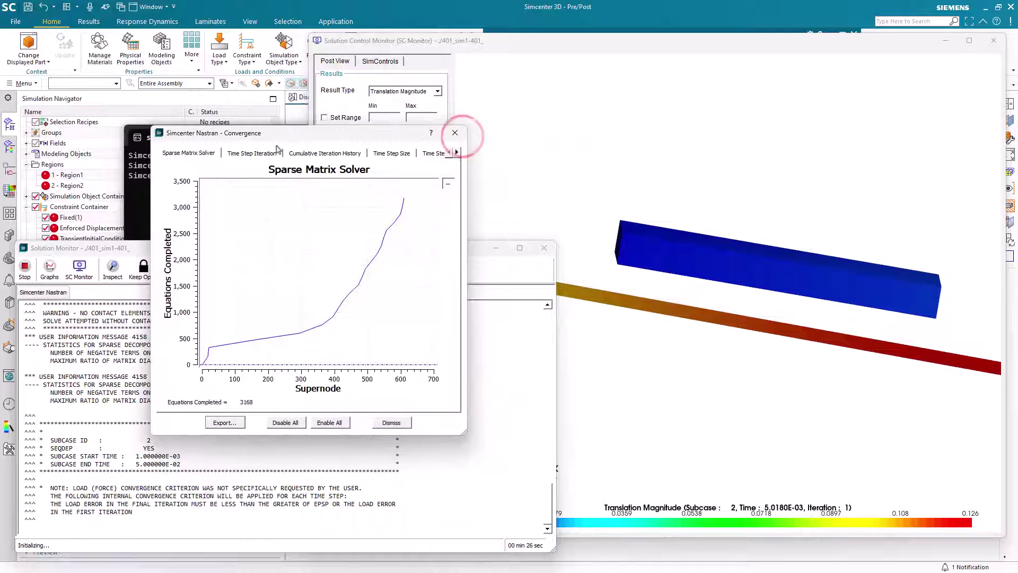
left_click(315, 153)
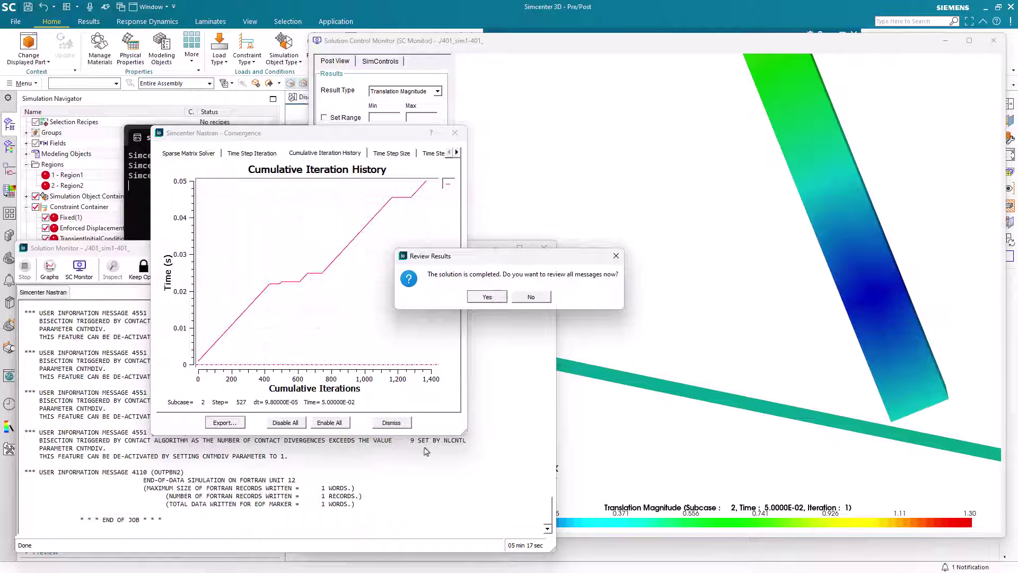
- Decline the message review after the solve and close the Information window and Analysis Job Monitor
left_click(533, 297)
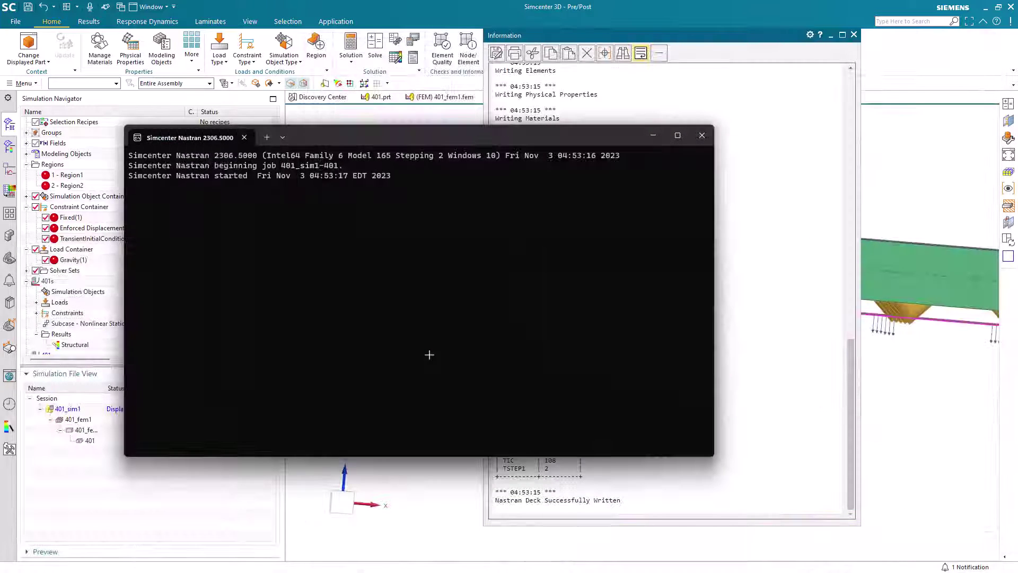
left_click(854, 35)
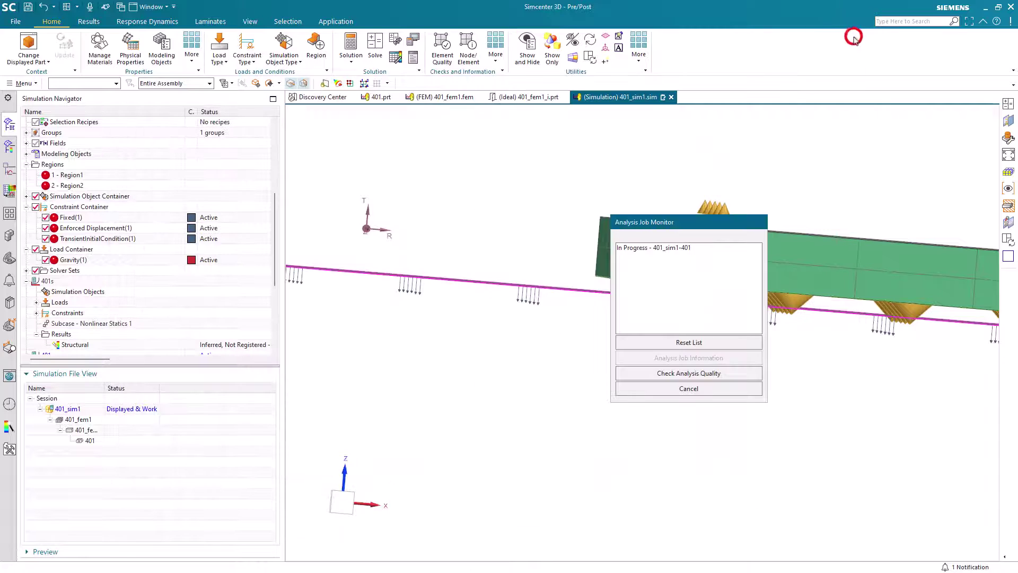
left_click(688, 389)
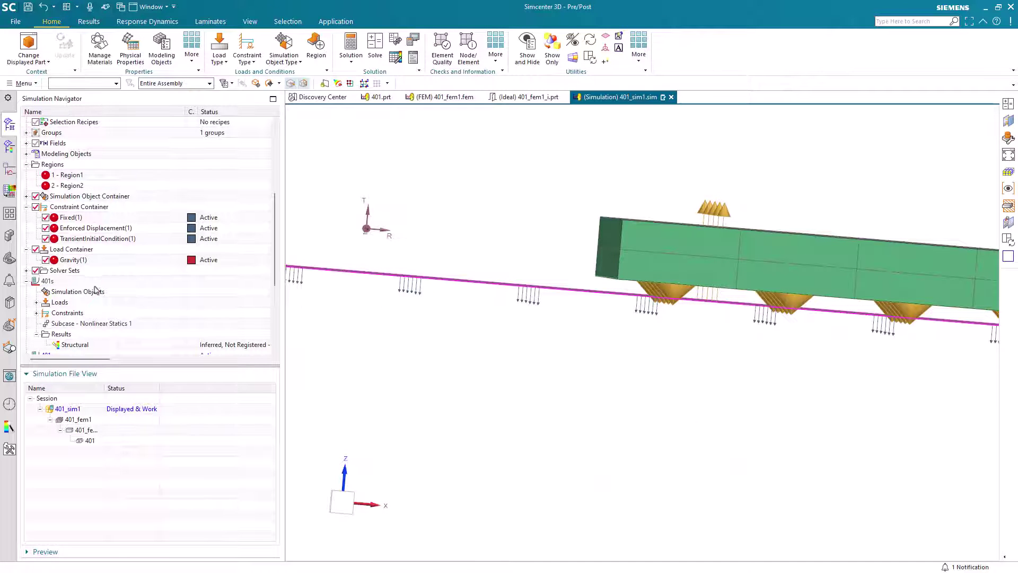
- Open the results of solution 401 for post-processing
scroll(90, 295, "down", 5)
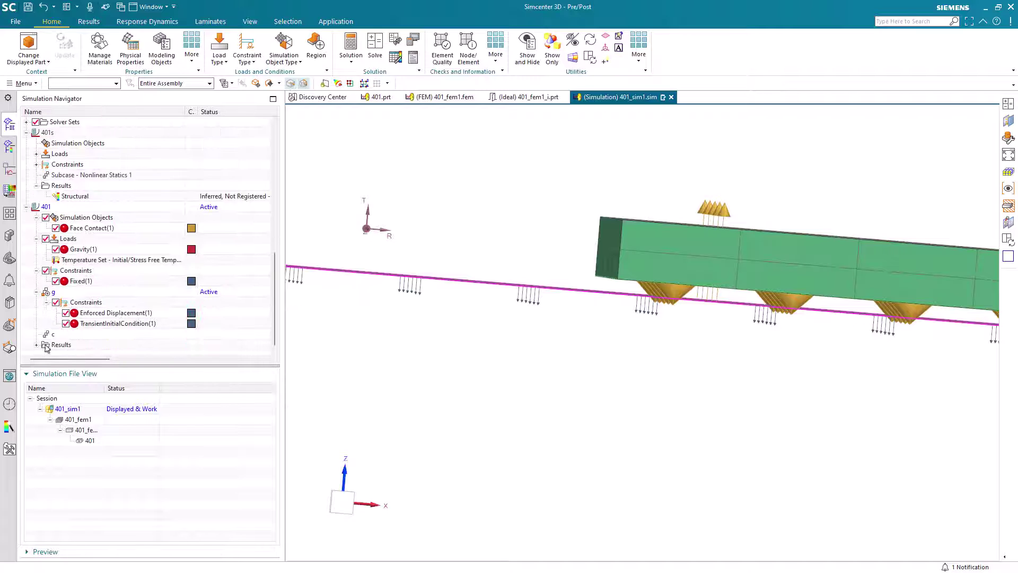
left_click(37, 345)
double_click(66, 345)
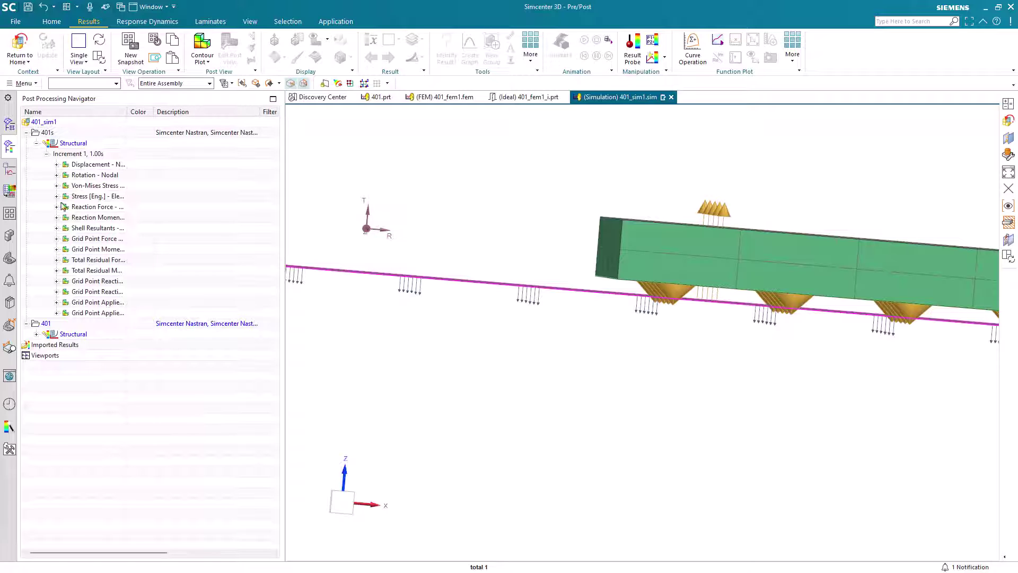
- Plot the nodal displacement magnitude for Increment 1 of solution 401s and view the whole beam
left_click(56, 165)
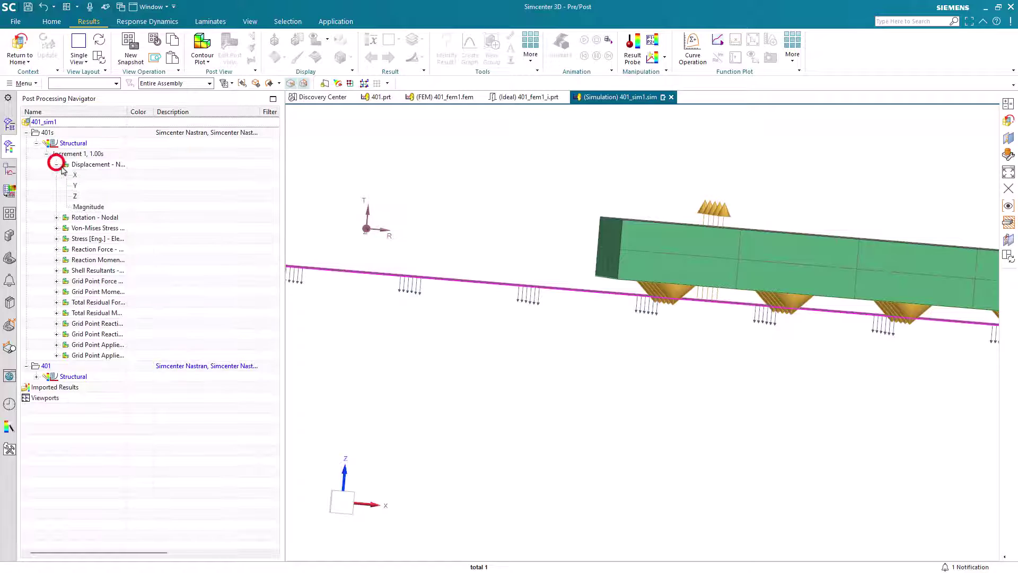
double_click(88, 207)
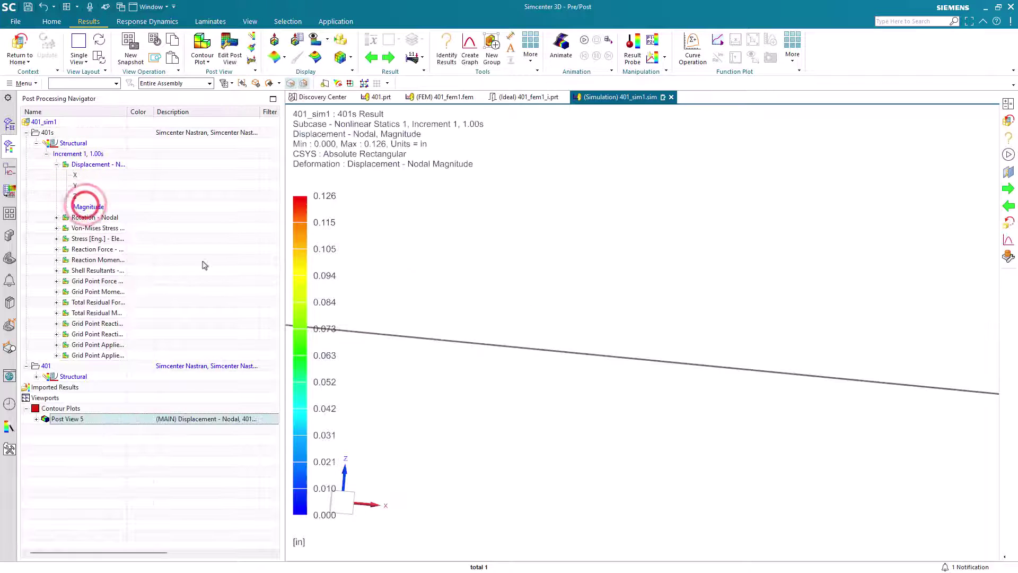
middle_click_drag(409, 287, 628, 342)
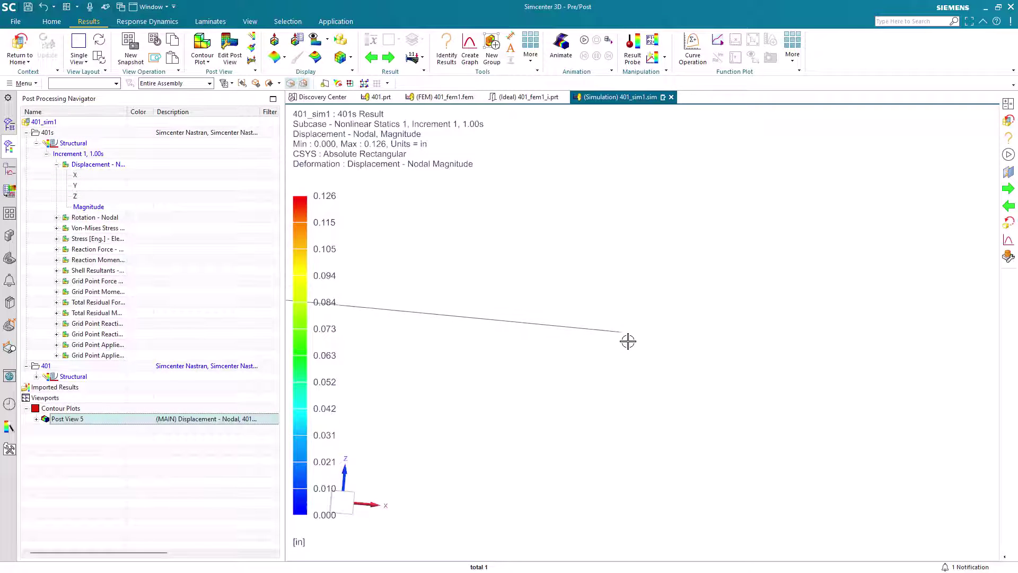
middle_click_drag(641, 296, 530, 287)
scroll(531, 287, "up", 3)
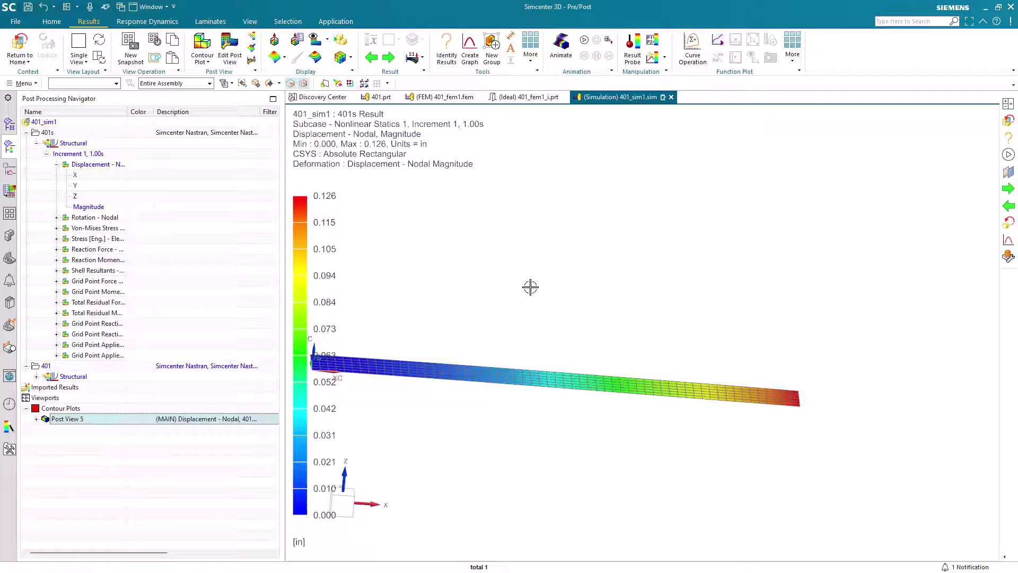
- Unload the 401s structural results and plot nodal displacement for Increment 1 of subcase g in solution 401
right_click(64, 146)
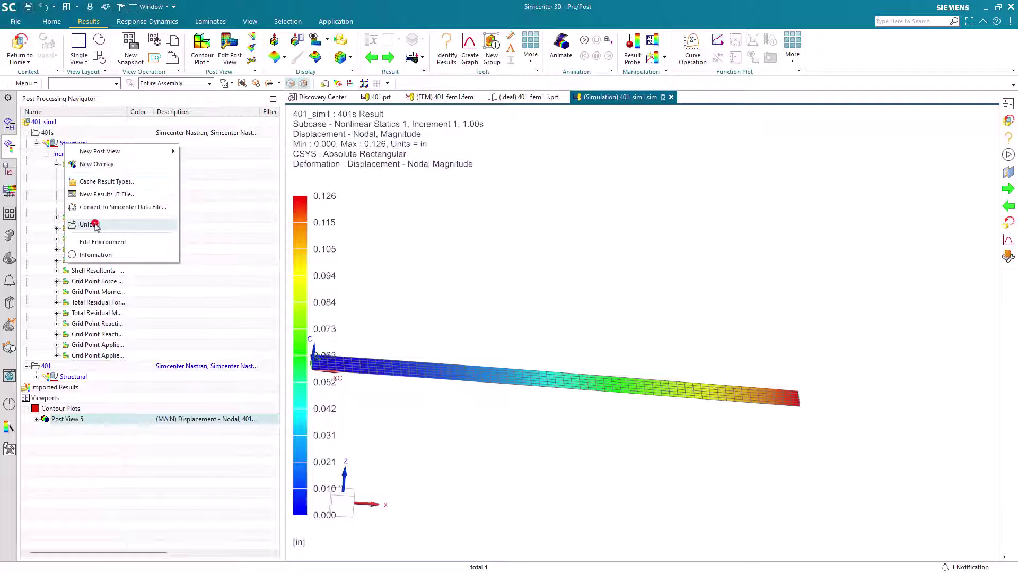
left_click(90, 224)
left_click(36, 165)
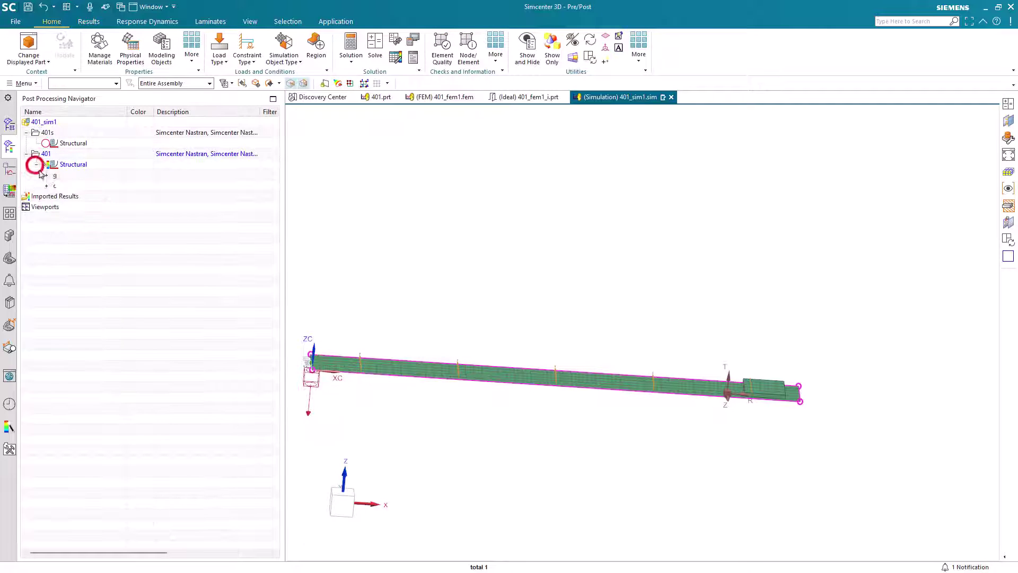
left_click(46, 175)
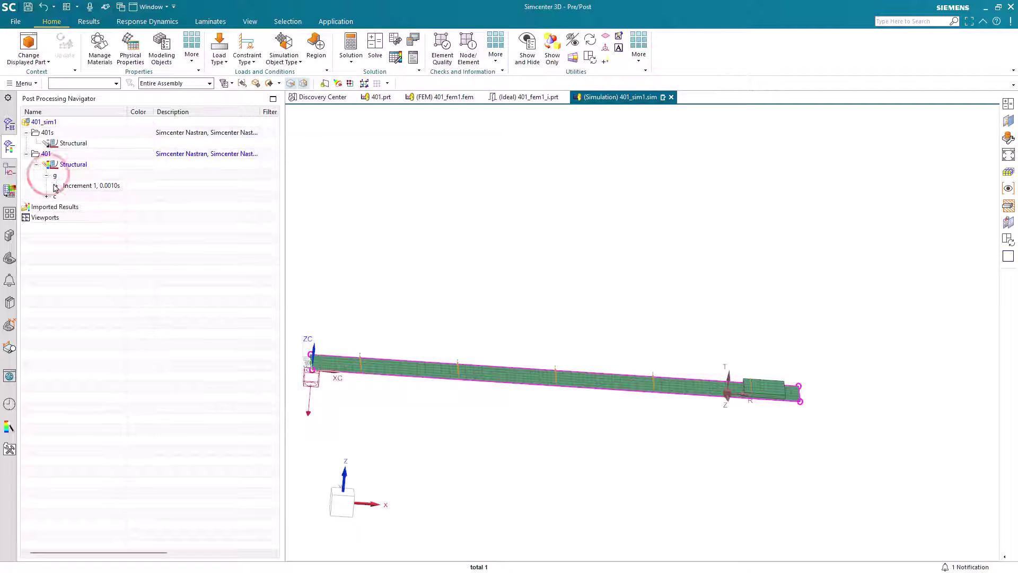
left_click(54, 186)
double_click(93, 196)
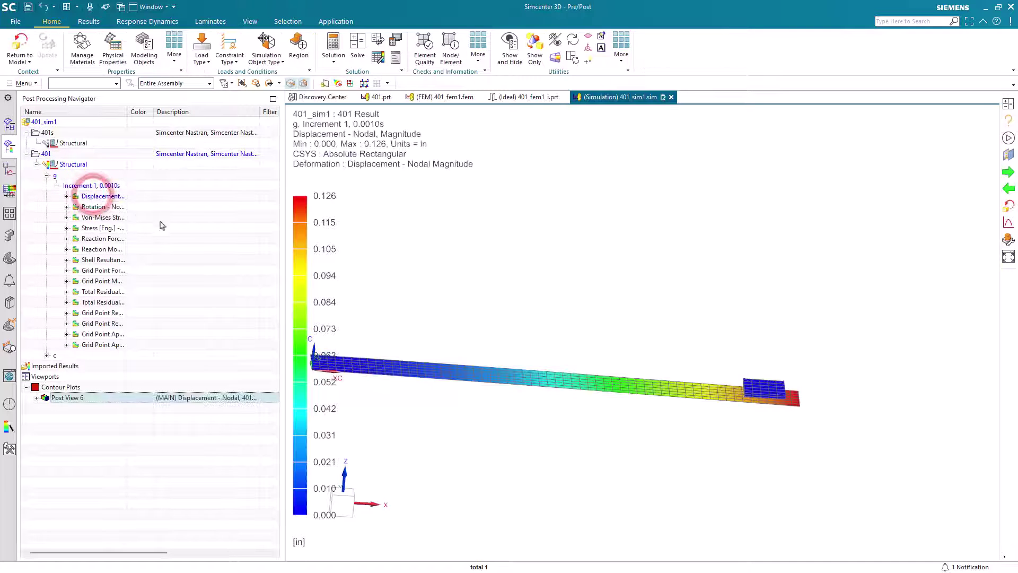
- Animate the displacement plot over Iterations from load case g to c with a 0 ms frame delay, viewing the contact from the side
scroll(737, 405, "up", 3)
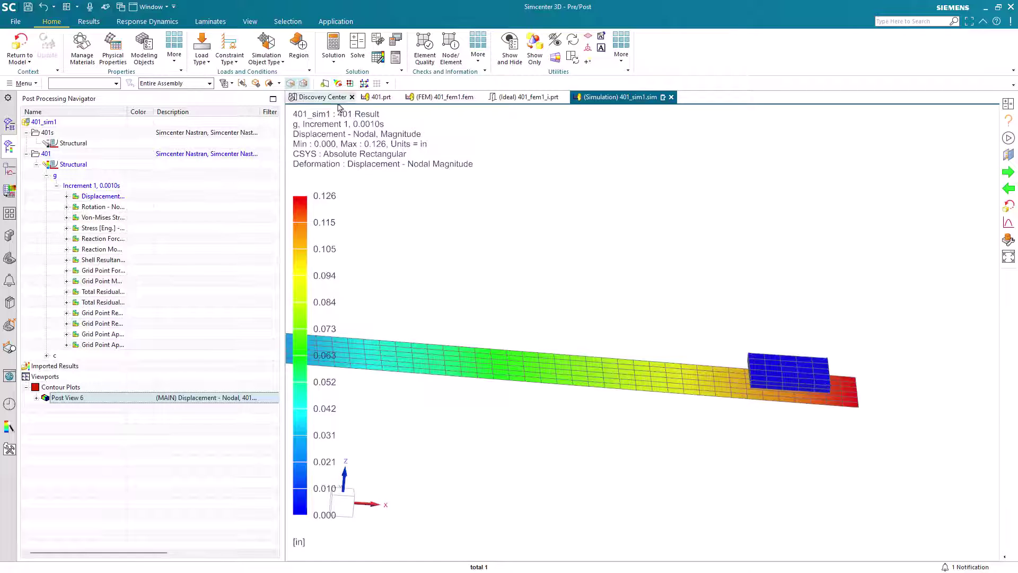
left_click(91, 22)
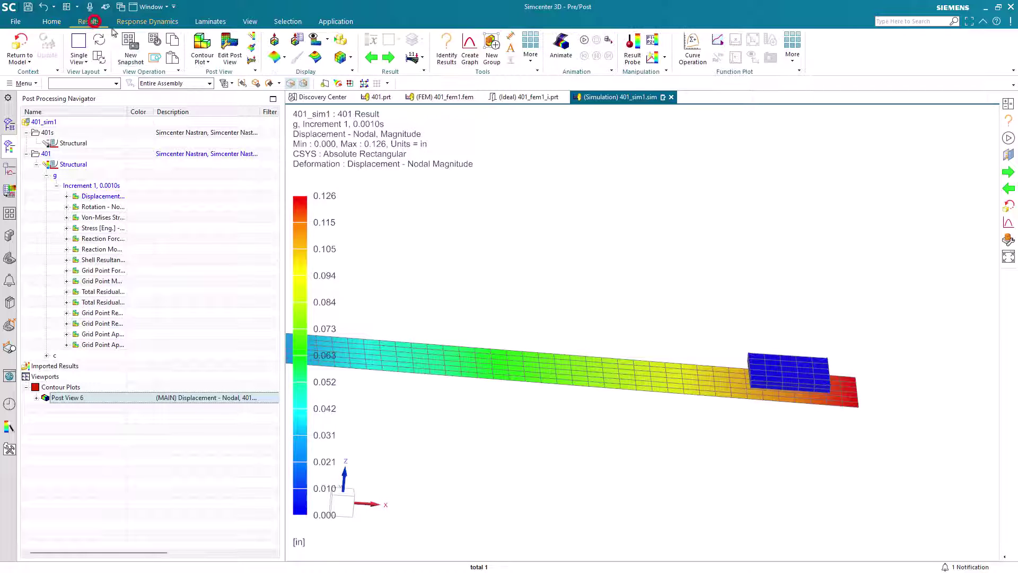
left_click(561, 47)
left_click(215, 28)
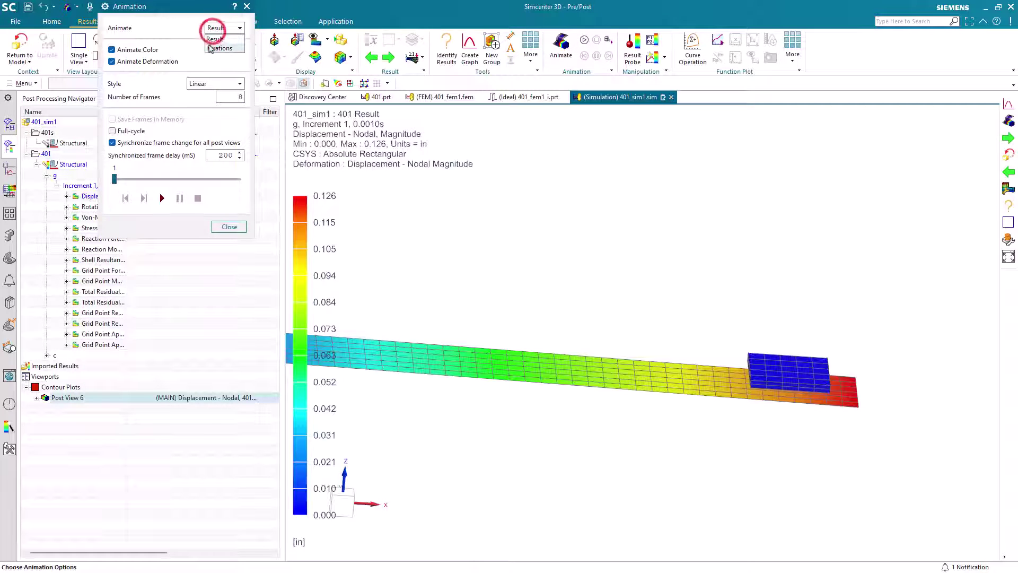
left_click(212, 49)
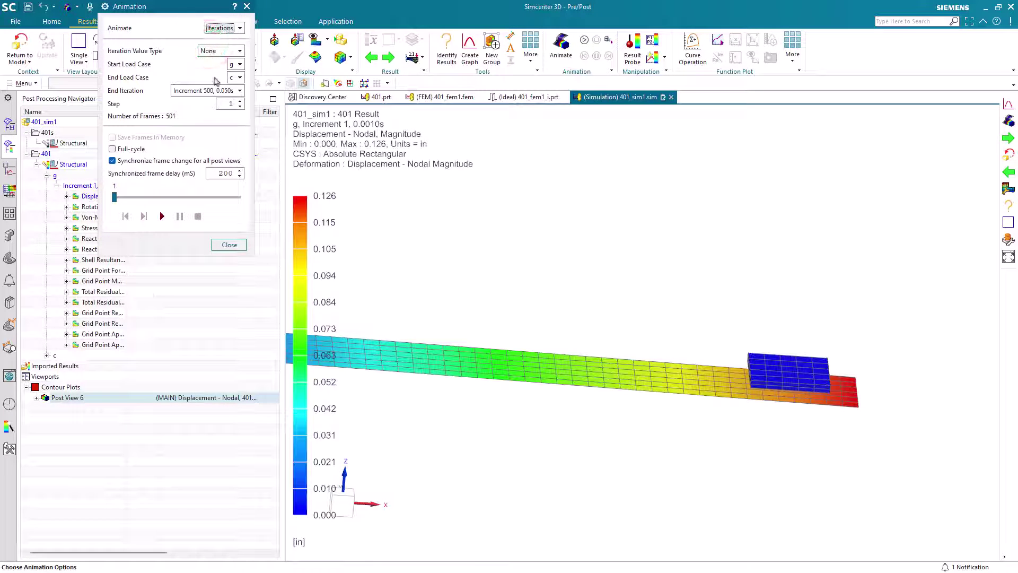
left_click(239, 176)
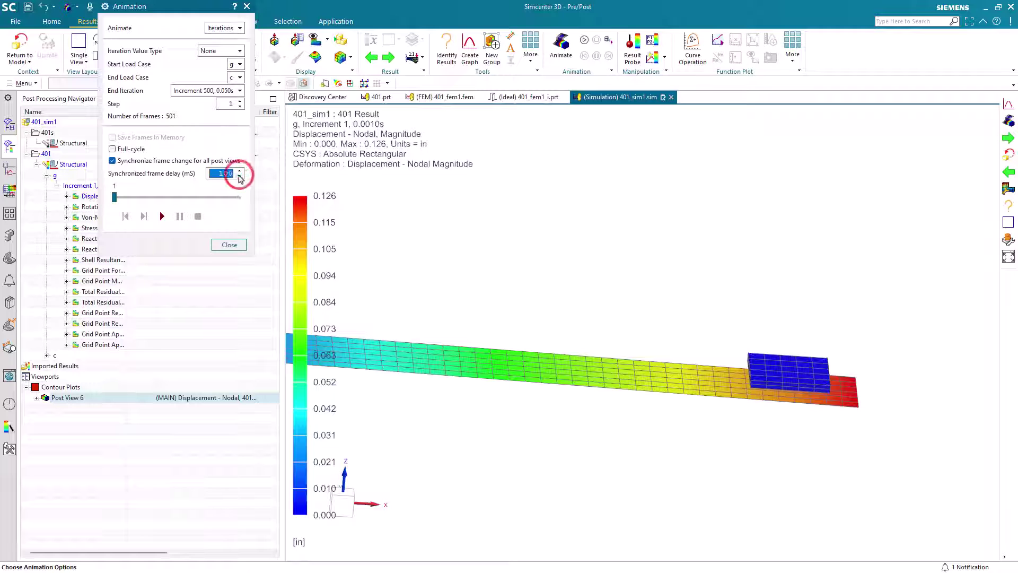
left_click(161, 218)
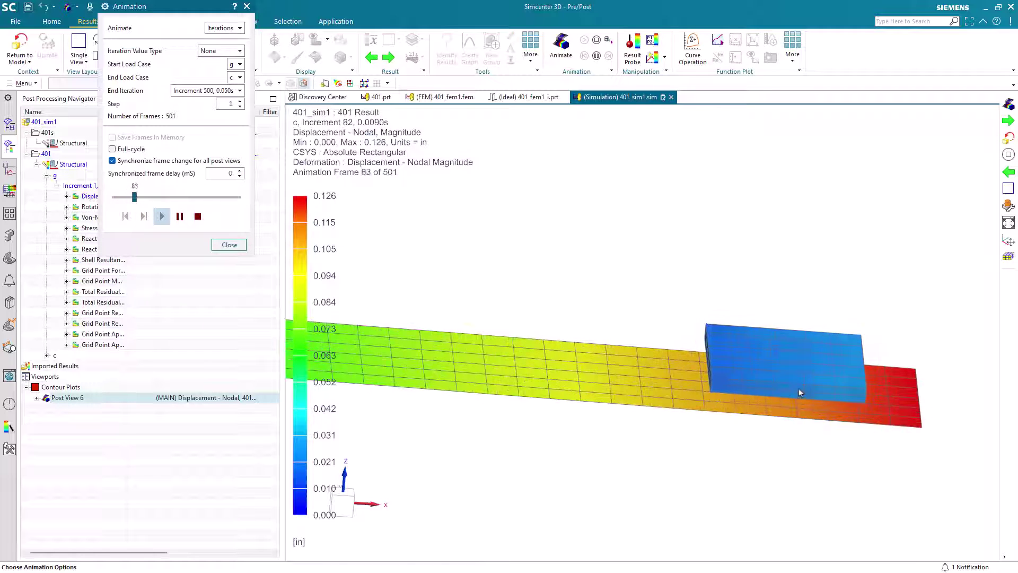
middle_click_drag(777, 363, 752, 335)
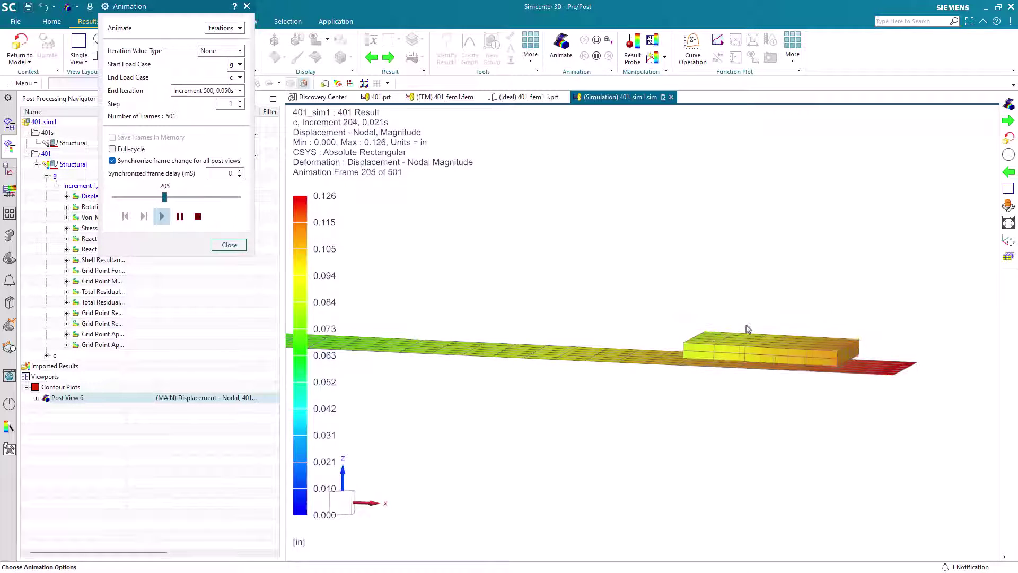